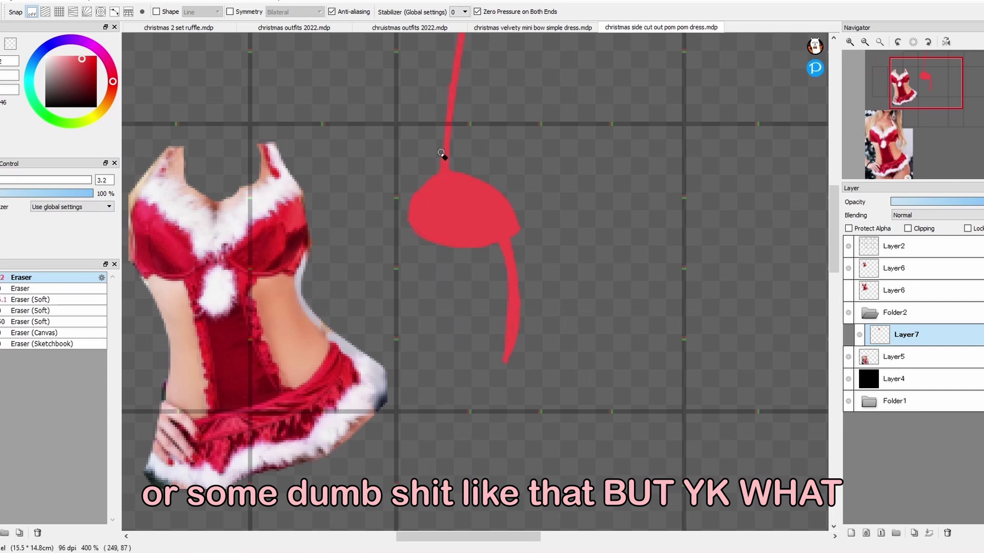
# Extend the left cup in red to the front panel's grid edge and fill the half midsection up to the centre line.
pyautogui.press('b')
pyautogui.moveTo(404, 219)
pyautogui.mouseDown()
pyautogui.moveTo(415, 197)
pyautogui.moveTo(395, 256)
pyautogui.mouseUp()
pyautogui.press('m')
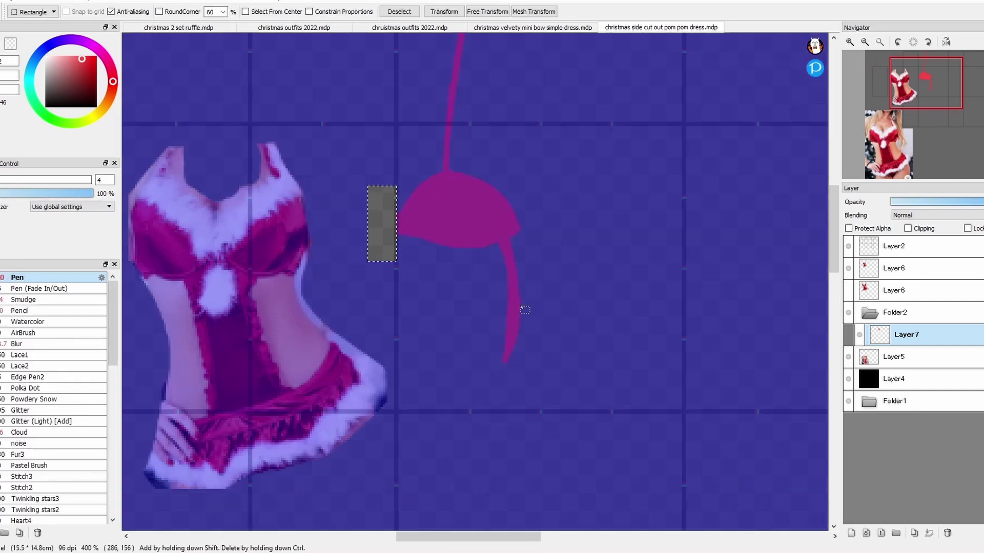
pyautogui.moveTo(578, 88); pyautogui.dragTo(610, 198)
pyautogui.moveTo(540, 115); pyautogui.dragTo(383, 444)
pyautogui.moveTo(505, 231); pyautogui.dragTo(559, 332)
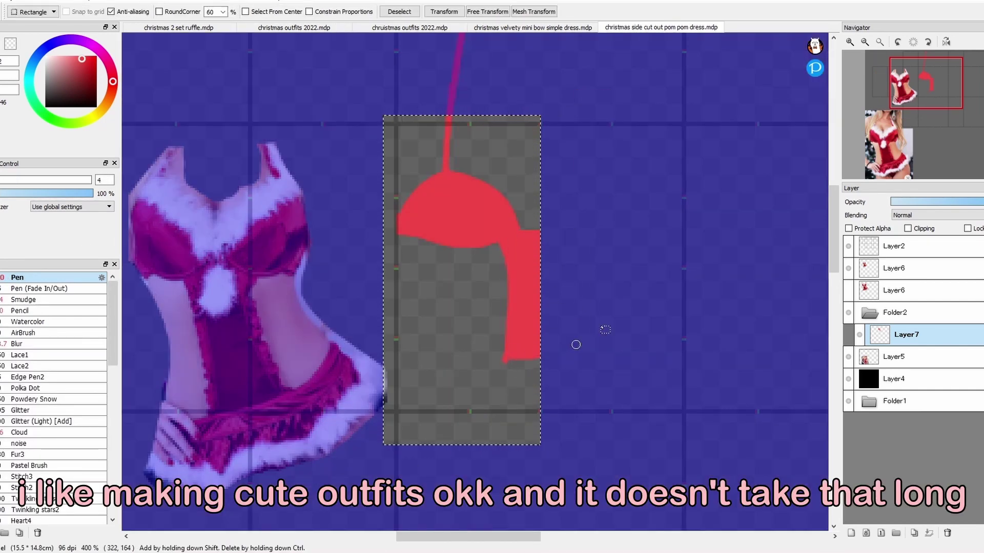
# Clear the selection and fill the neckline slope in red between the left cup and the centre of the midsection.
pyautogui.hotkey('ctrl', 'd')
pyautogui.press('b')
pyautogui.press('e')
pyautogui.press('b')
pyautogui.press('-')
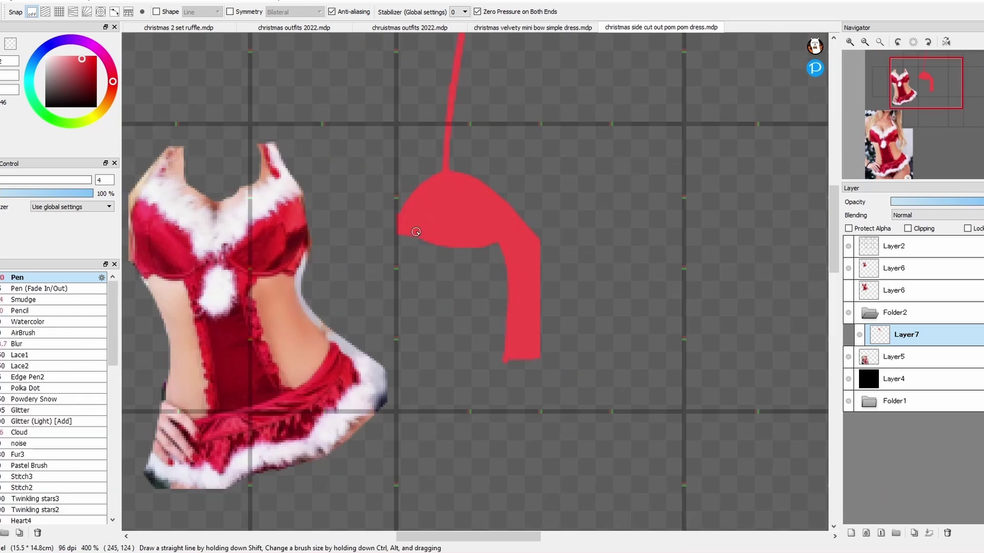
pyautogui.press('e')
pyautogui.press('b')
# Trim the left strap at the upper grid line and mirror the half bodice to complete the front of the top.
pyautogui.press('m')
pyautogui.moveTo(495, 57); pyautogui.dragTo(446, 43)
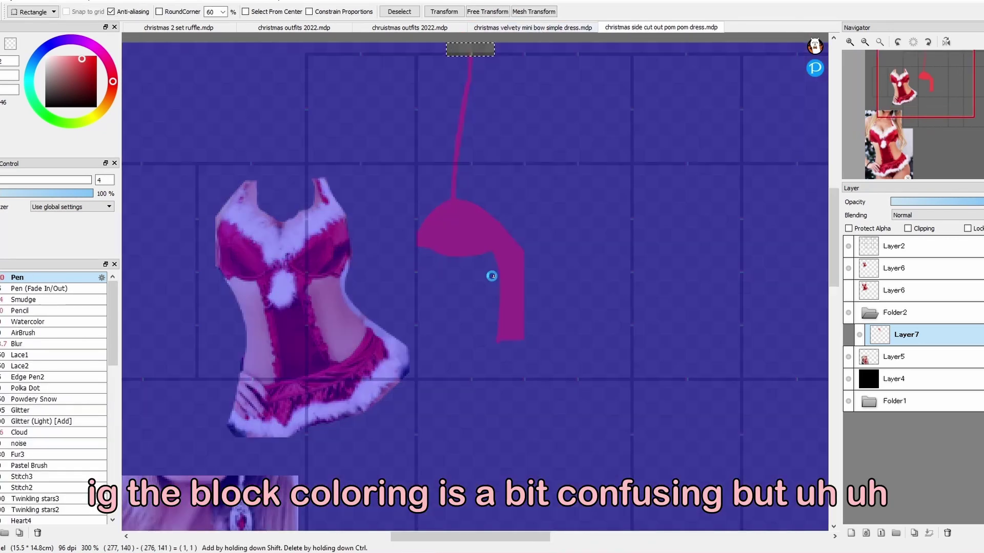
pyautogui.hotkey('ctrl', 'z')
pyautogui.press('+')
pyautogui.press('b')
# Paint a red band from the right cup across the side panel and trim its overhang at the grid line.
pyautogui.moveTo(484, 233); pyautogui.dragTo(645, 234)
pyautogui.moveTo(470, 215)
pyautogui.mouseDown()
pyautogui.moveTo(477, 233)
pyautogui.moveTo(504, 225)
pyautogui.mouseUp()
pyautogui.press('m')
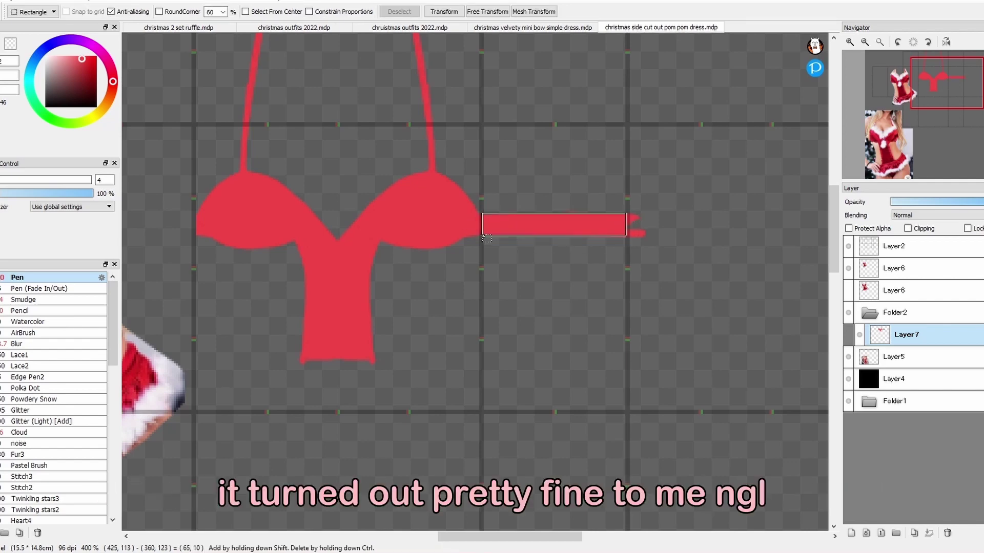
pyautogui.moveTo(626, 198); pyautogui.dragTo(666, 253)
pyautogui.press('Delete')
pyautogui.hotkey('ctrl', 'd')
pyautogui.press('e')
# Copy the side band onto a new layer and extend it across the back panel with a transform.
pyautogui.hotkey('ctrl', 'c')
pyautogui.hotkey('ctrl', 'v')
pyautogui.moveTo(567, 254); pyautogui.dragTo(690, 261)
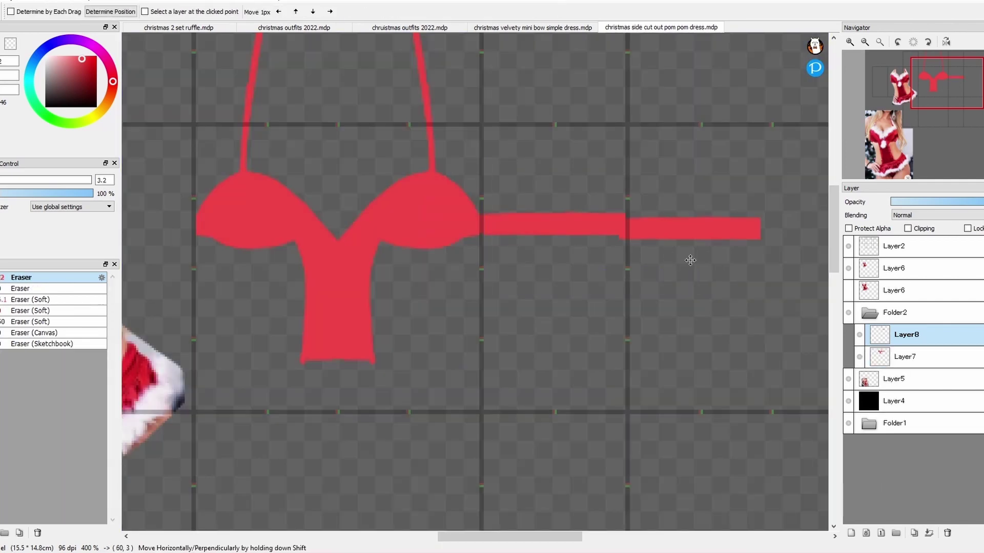
pyautogui.hotkey('ctrl', 't')
pyautogui.scroll(-2, 706, 254)
pyautogui.press('Return')
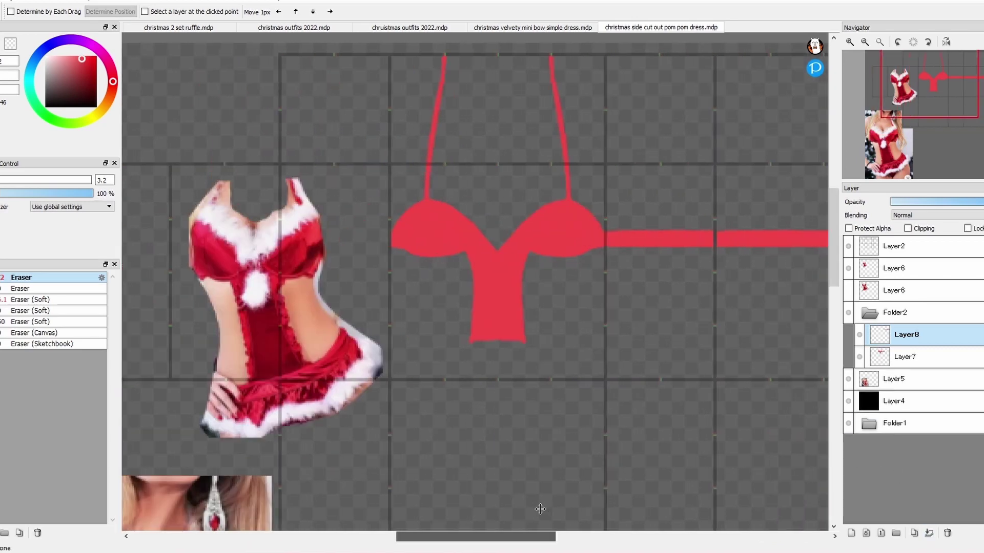
# Copy the lower sections of the front straps and place them over the band on the back panel.
pyautogui.press('m')
pyautogui.scroll(-2, 540, 509)
pyautogui.moveTo(377, 132); pyautogui.dragTo(520, 193)
pyautogui.hotkey('ctrl', 'd')
pyautogui.scroll(2, 608, 292)
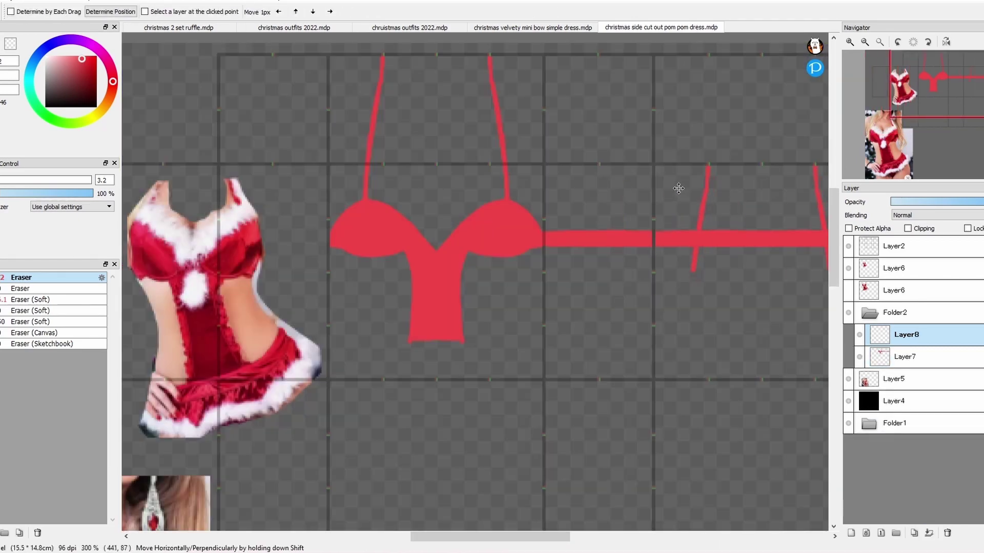
pyautogui.moveTo(826, 239); pyautogui.dragTo(644, 357)
pyautogui.hotkey('ctrl', 'z')
# Copy the front bodice and paste it onto the back panel over the band.
pyautogui.click(298, 168)
pyautogui.hotkey('ctrl', 'c')
pyautogui.hotkey('ctrl', 'v')
pyautogui.hscroll(2, 515, 382)
pyautogui.moveTo(515, 382); pyautogui.dragTo(608, 278)
# Delete the leftover cup parts on both sides of the back panel, keeping the band, straps and midsection.
pyautogui.press('n')
pyautogui.moveTo(521, 159); pyautogui.dragTo(582, 362)
pyautogui.press('Delete')
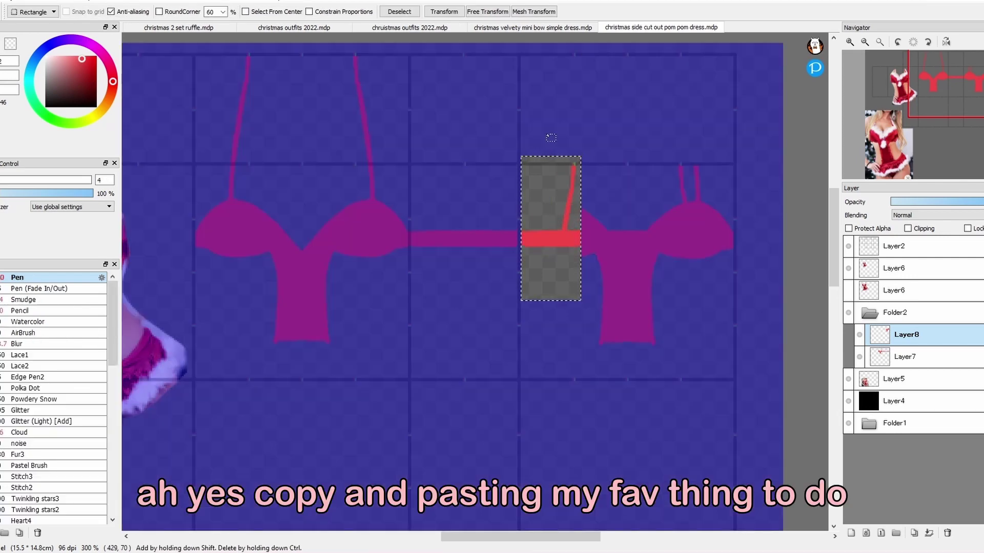
pyautogui.hotkey('ctrl', 'd')
pyautogui.moveTo(626, 125); pyautogui.dragTo(735, 531)
pyautogui.press('Delete')
pyautogui.hotkey('ctrl', 'd')
pyautogui.press('e')
# Transform the back midsection to fit under the band and trim the lower edges of both midsections level.
pyautogui.press('m')
pyautogui.moveTo(582, 225); pyautogui.dragTo(655, 342)
pyautogui.hotkey('ctrl', 't')
pyautogui.press('Return')
pyautogui.moveTo(195, 340); pyautogui.dragTo(705, 500)
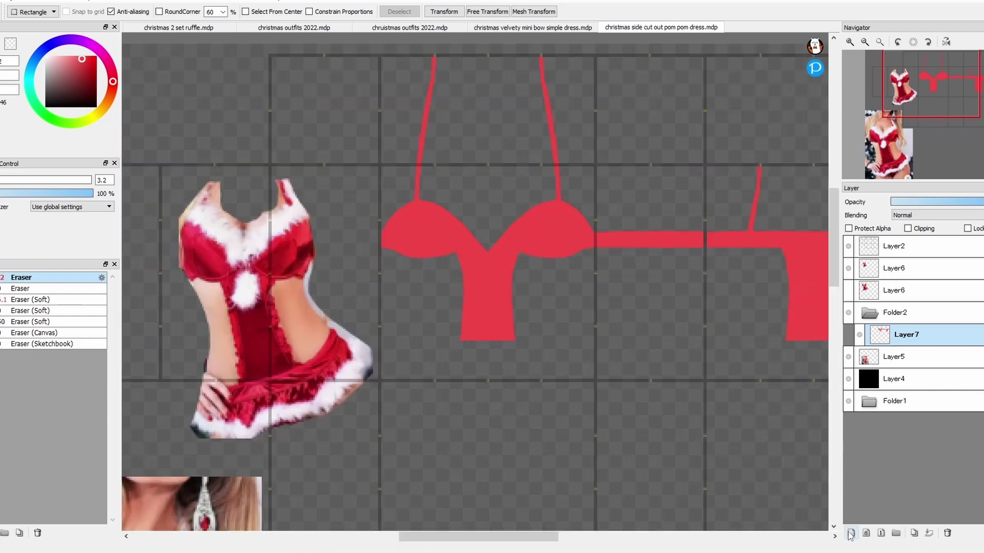
# Organise the layers into two folders named skirt and top, with Layer8 in skirt and Layer7 in top.
pyautogui.doubleClick(902, 334)
pyautogui.write('skirt')
pyautogui.press('Return')
pyautogui.click(927, 382)
pyautogui.moveTo(927, 382); pyautogui.dragTo(906, 401)
pyautogui.doubleClick(902, 379)
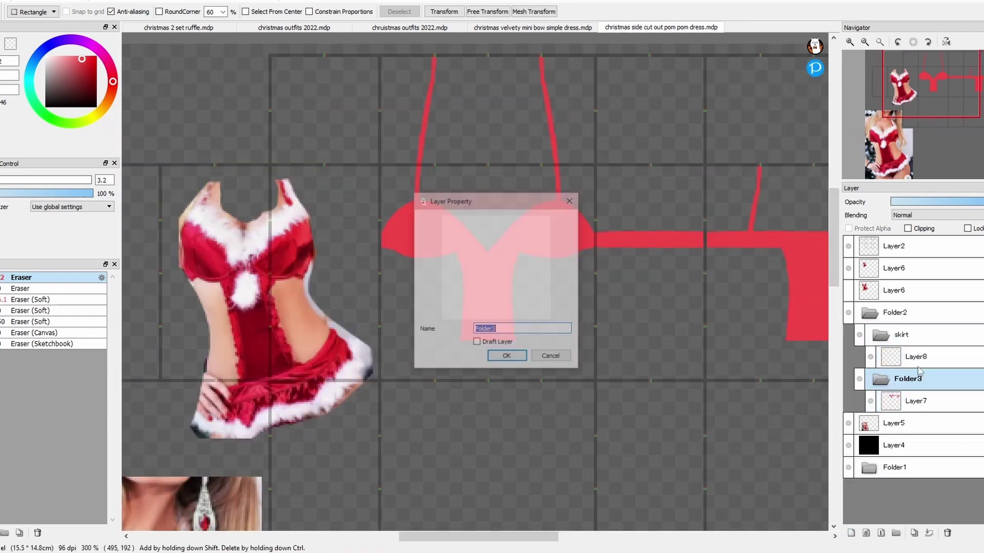
pyautogui.write('top')
pyautogui.press('Return')
# Paint the left half of the skirt as a solid red block on Layer8, bounded by a rectangular selection.
pyautogui.click(915, 356)
pyautogui.scroll(3, 360, 345)
pyautogui.moveTo(282, 325); pyautogui.dragTo(350, 413)
pyautogui.moveTo(490, 235); pyautogui.dragTo(607, 443)
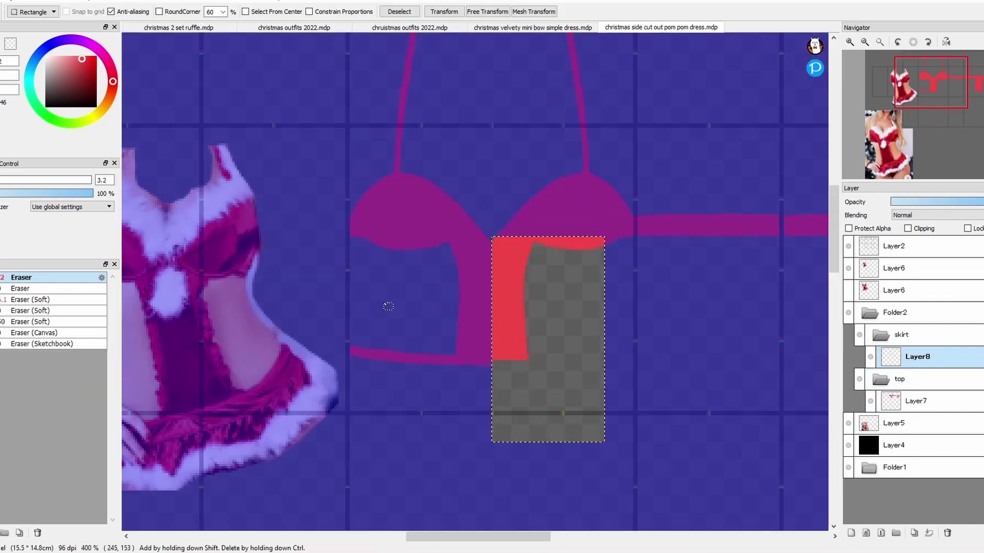
pyautogui.moveTo(351, 351); pyautogui.dragTo(489, 440)
pyautogui.hotkey('ctrl', 'u')
pyautogui.hotkey('ctrl', 'd')
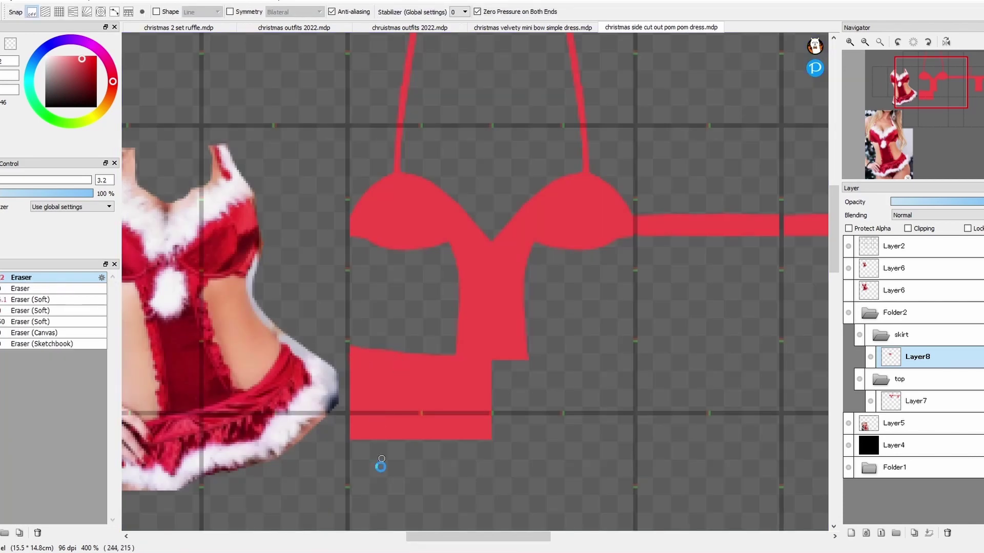
# Shape the half skirt's hem into a wavy edge and mirror it to complete the front of the skirt.
pyautogui.scroll(-2, 432, 404)
pyautogui.scroll(2, 362, 348)
pyautogui.scroll(-2, 362, 347)
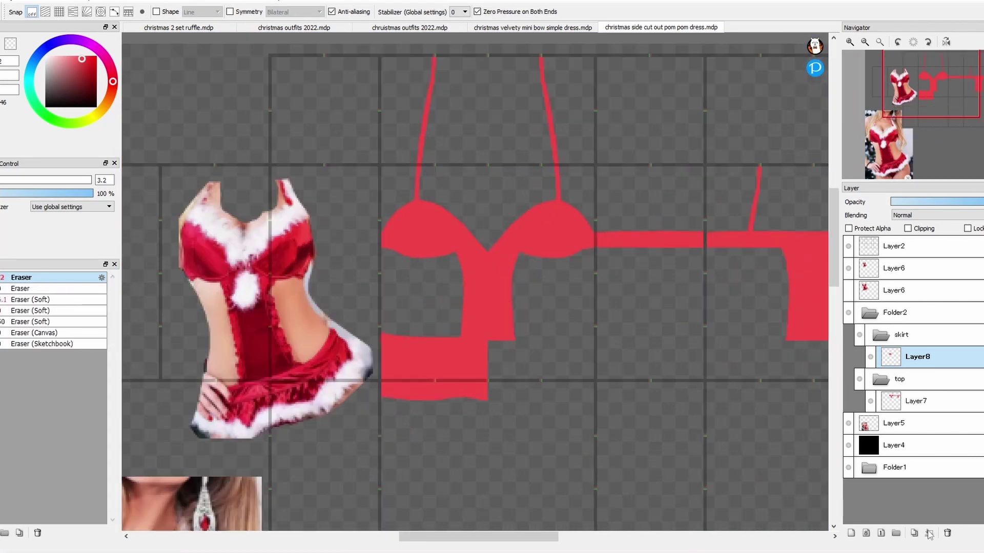
pyautogui.press('v')
pyautogui.scroll(-2, 731, 435)
pyautogui.scroll(3, 773, 410)
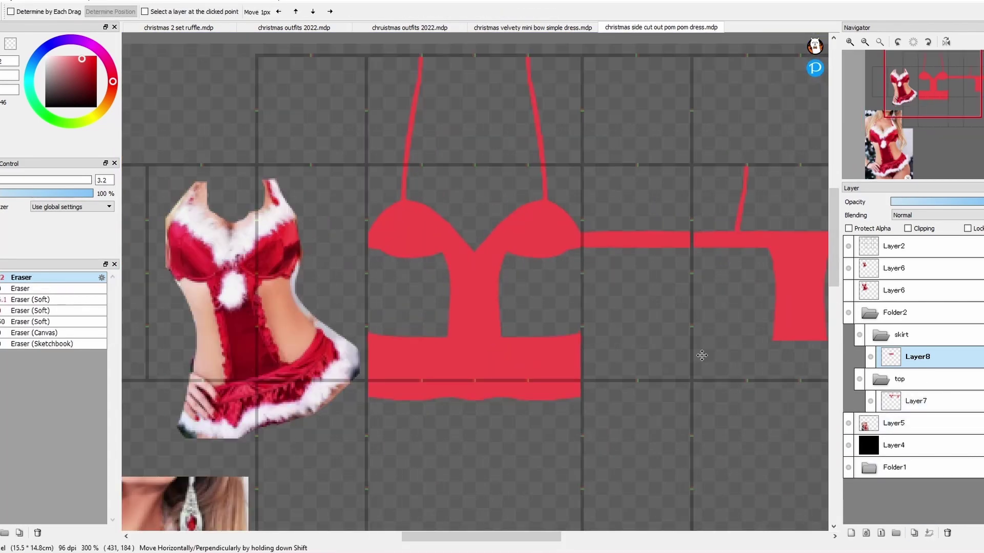
pyautogui.scroll(-2, 702, 355)
pyautogui.scroll(3, 701, 355)
# Add a fluff folder with a new layer and paint white fur trim along the right cup's neckline and strap.
pyautogui.press('b')
pyautogui.moveTo(474, 238); pyautogui.dragTo(492, 212)
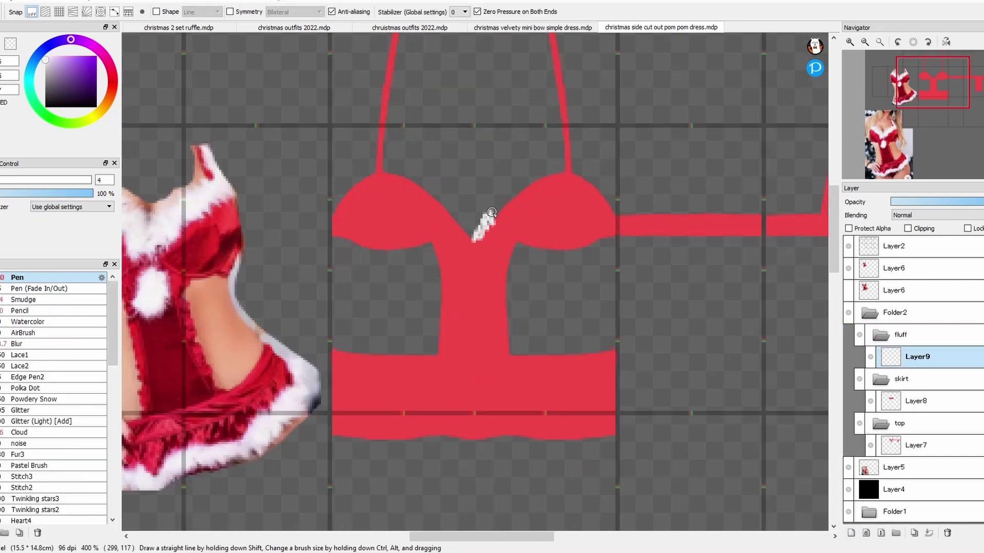
pyautogui.moveTo(571, 162); pyautogui.dragTo(565, 93)
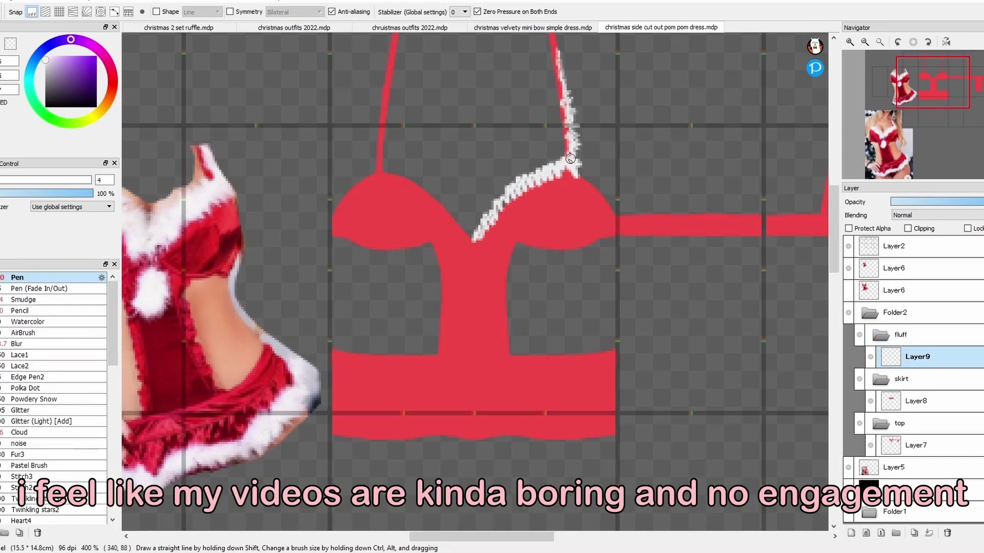
pyautogui.moveTo(581, 175)
pyautogui.mouseDown()
pyautogui.moveTo(512, 203)
pyautogui.moveTo(482, 237)
pyautogui.mouseUp()
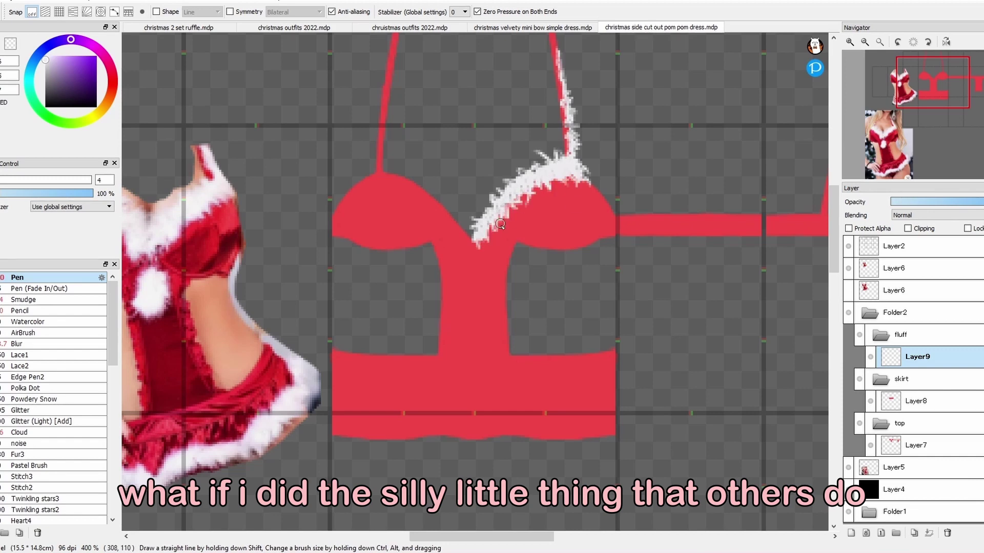
# Trim the fur at the centre line, mirror it onto the left cup and strap, and fill in the neckline's V.
pyautogui.scroll(-3, 494, 207)
pyautogui.scroll(3, 494, 207)
pyautogui.press('m')
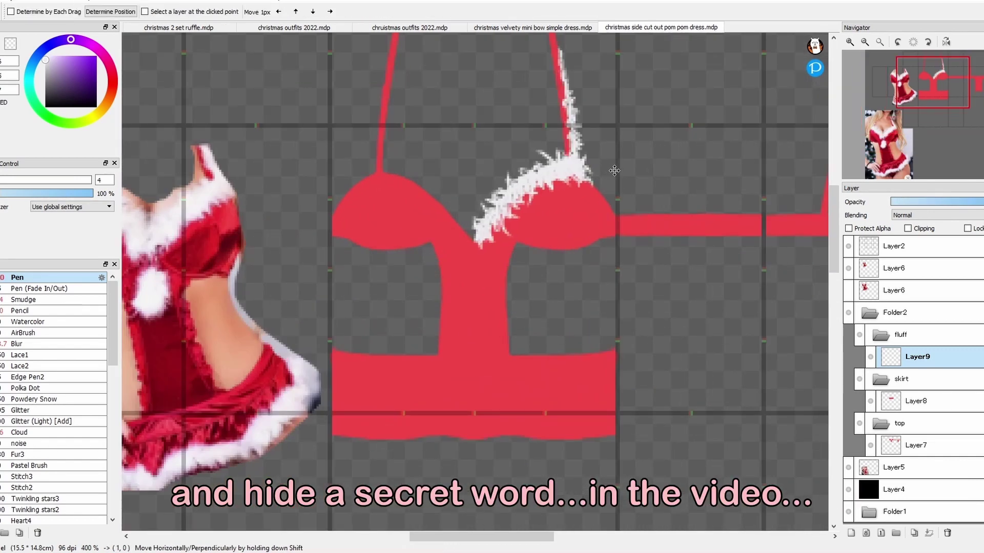
pyautogui.moveTo(422, 99); pyautogui.dragTo(473, 301)
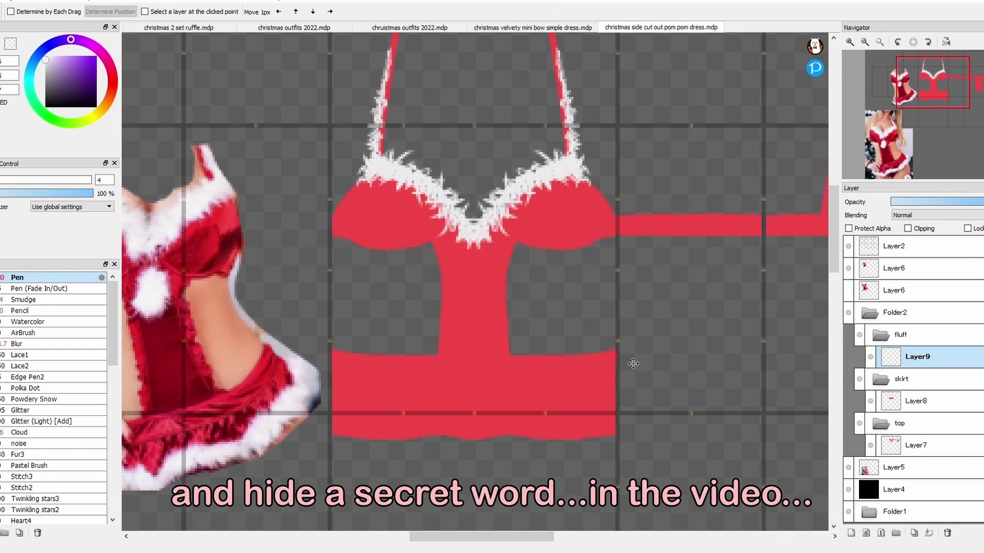
pyautogui.moveTo(474, 215); pyautogui.dragTo(462, 235)
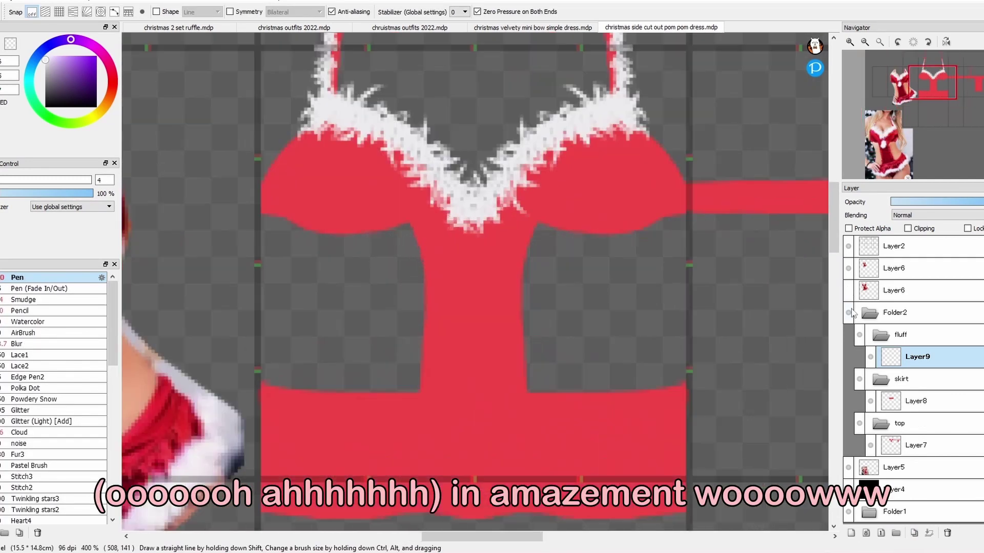
# Add a new layer in the fluff folder and paint white fur trim along the left half of the skirt's hem.
pyautogui.moveTo(332, 265)
pyautogui.mouseDown()
pyautogui.moveTo(352, 270)
pyautogui.moveTo(419, 253)
pyautogui.mouseUp()
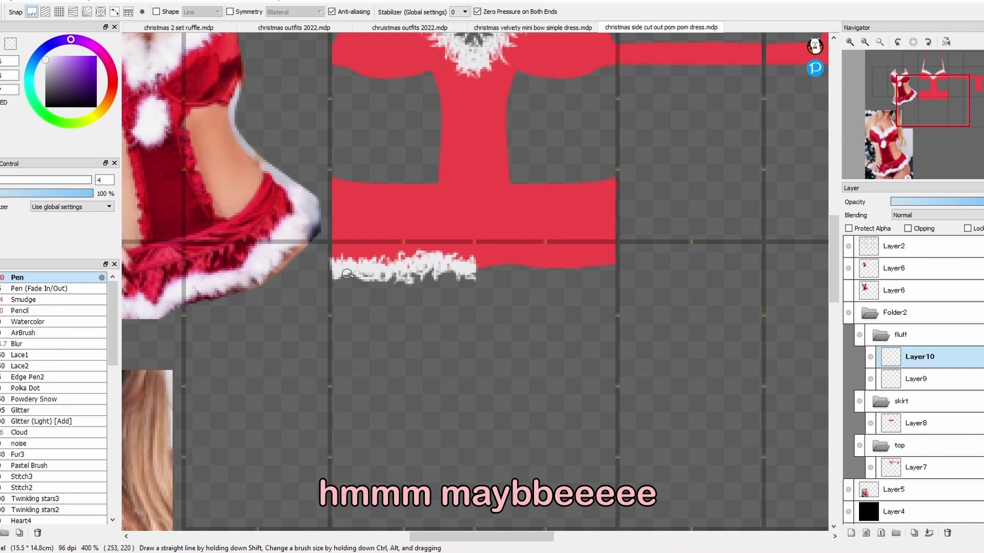
pyautogui.scroll(-2, 347, 274)
pyautogui.scroll(2, 323, 271)
pyautogui.moveTo(302, 274); pyautogui.dragTo(405, 272)
pyautogui.scroll(-2, 439, 517)
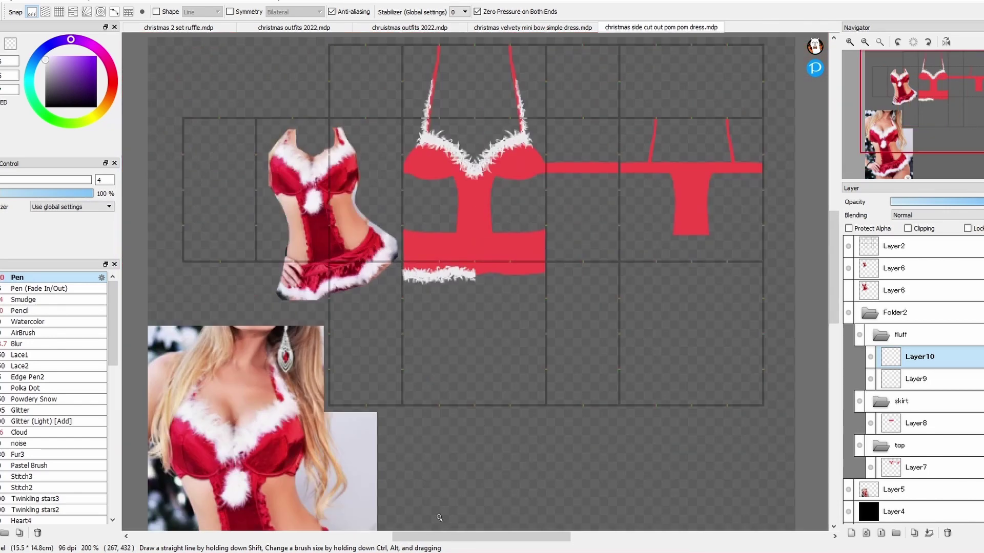
# Duplicate the hem fur, mirror it onto the right half of the skirt and merge the two fur layers.
pyautogui.scroll(2, 439, 517)
pyautogui.scroll(-1, 439, 359)
pyautogui.hotkey('ctrl', 'shift', 'd')
pyautogui.press('v')
pyautogui.moveTo(663, 332); pyautogui.dragTo(773, 332)
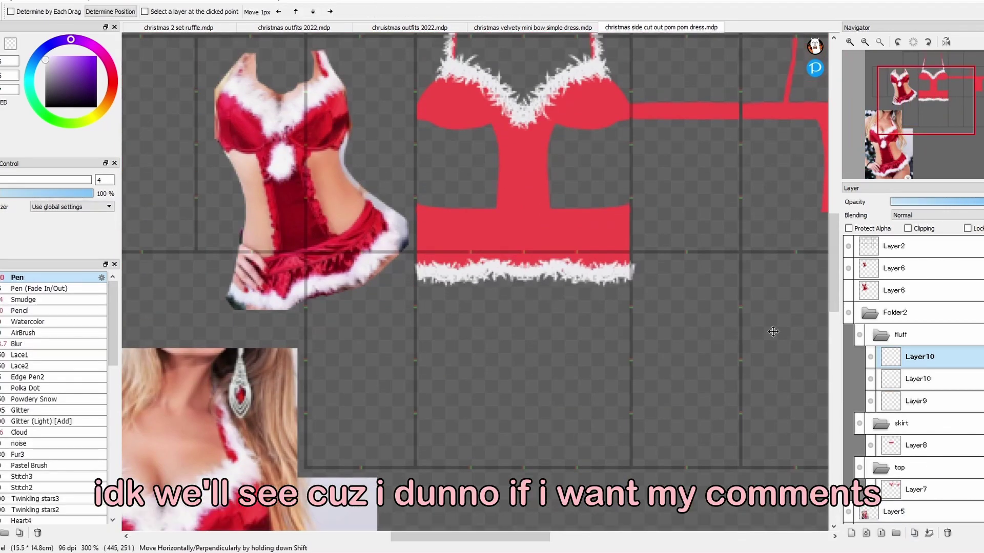
pyautogui.scroll(1, 666, 308)
pyautogui.hotkey('ctrl', 'e')
# Trim the hem fur that overhangs the front panel's grid lines on both sides.
pyautogui.scroll(-1, 555, 278)
pyautogui.scroll(1, 555, 279)
pyautogui.press('m')
pyautogui.moveTo(738, 242); pyautogui.dragTo(684, 333)
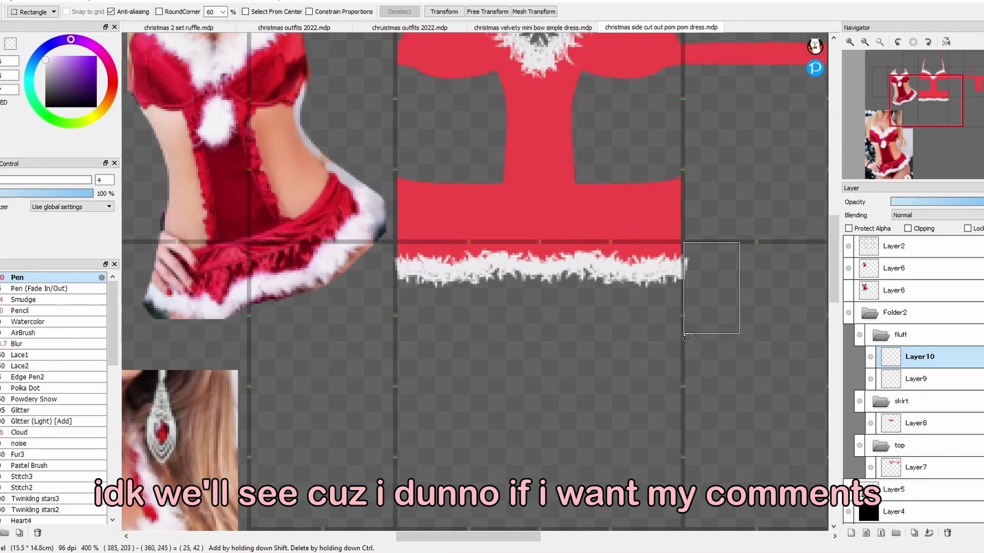
pyautogui.moveTo(360, 297); pyautogui.dragTo(400, 234)
pyautogui.hotkey('ctrl', 'd')
pyautogui.scroll(-2, 491, 233)
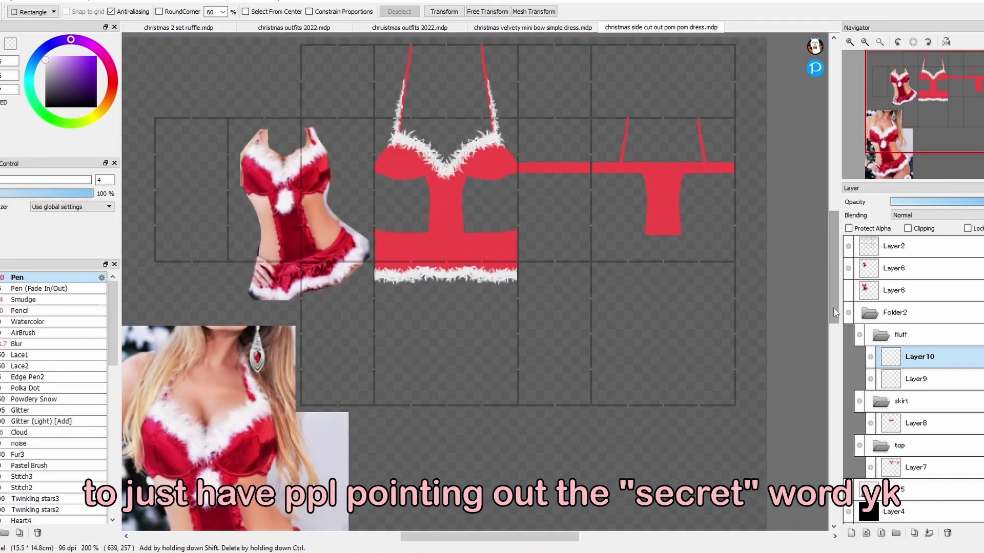
# Add a clipped folder with a new layer above the skirt base and paint dark red folds across the skirt.
pyautogui.scroll(2, 491, 233)
pyautogui.click(896, 532)
pyautogui.click(851, 533)
pyautogui.press('b')
pyautogui.moveTo(577, 331)
pyautogui.mouseDown()
pyautogui.moveTo(689, 322)
pyautogui.moveTo(559, 321)
pyautogui.mouseUp()
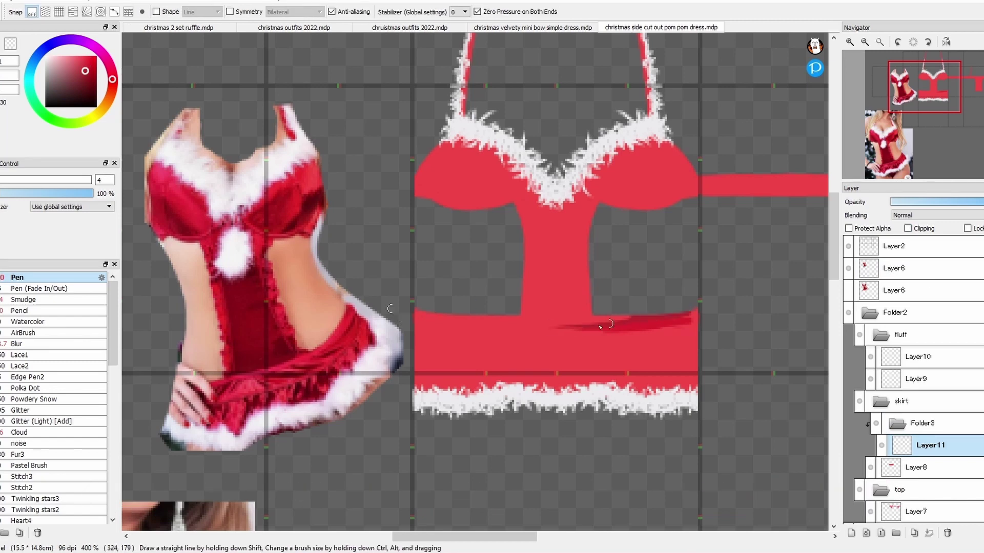
pyautogui.keyDown('alt'); pyautogui.click(482, 319); pyautogui.keyUp('alt')
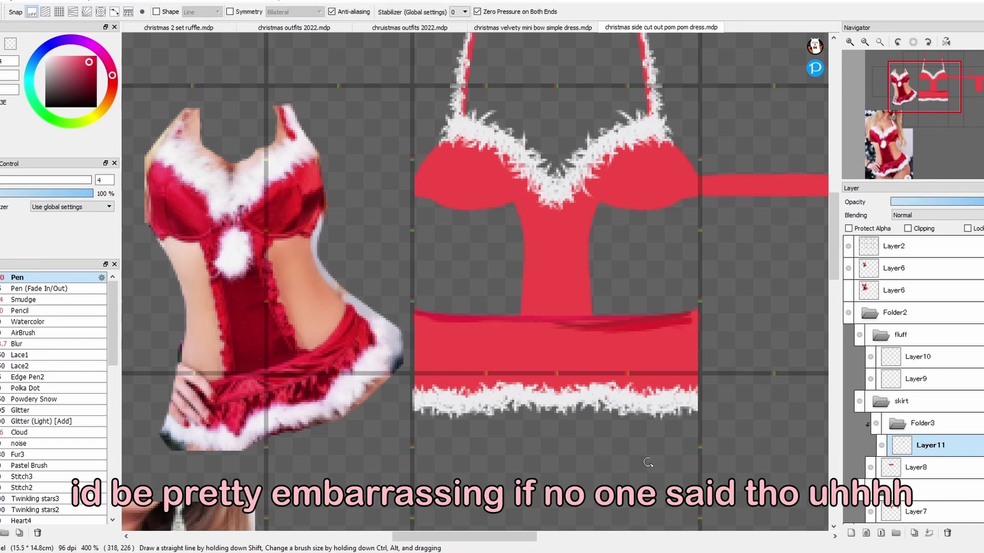
pyautogui.keyDown('alt'); pyautogui.click(563, 320); pyautogui.keyUp('alt')
pyautogui.moveTo(454, 350); pyautogui.dragTo(697, 350)
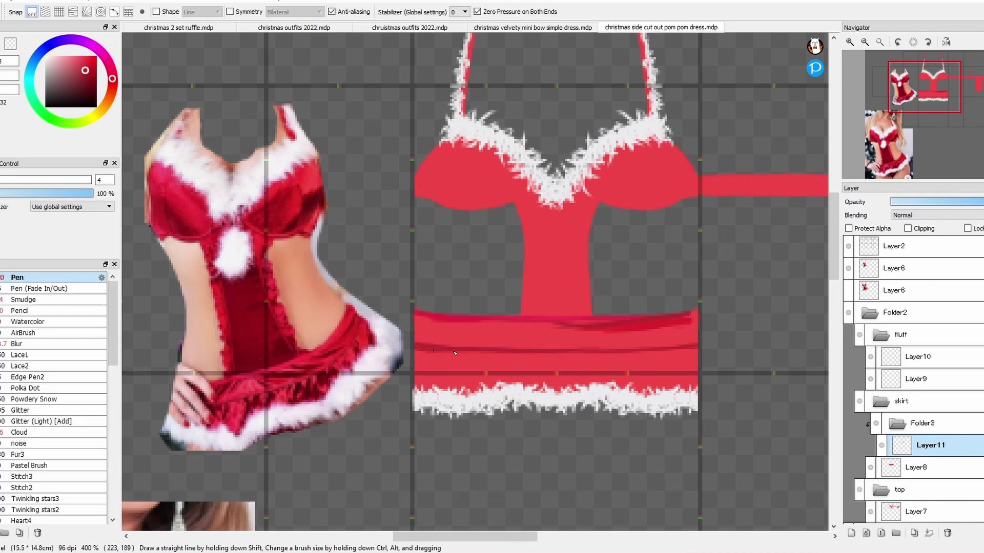
# Shade the skirt's upper left corner with deep red folds using colours sampled from the reference photo and the skirt.
pyautogui.keyDown('alt'); pyautogui.click(230, 388); pyautogui.keyUp('alt')
pyautogui.moveTo(415, 337); pyautogui.dragTo(416, 316)
pyautogui.keyDown('alt'); pyautogui.click(557, 327); pyautogui.keyUp('alt')
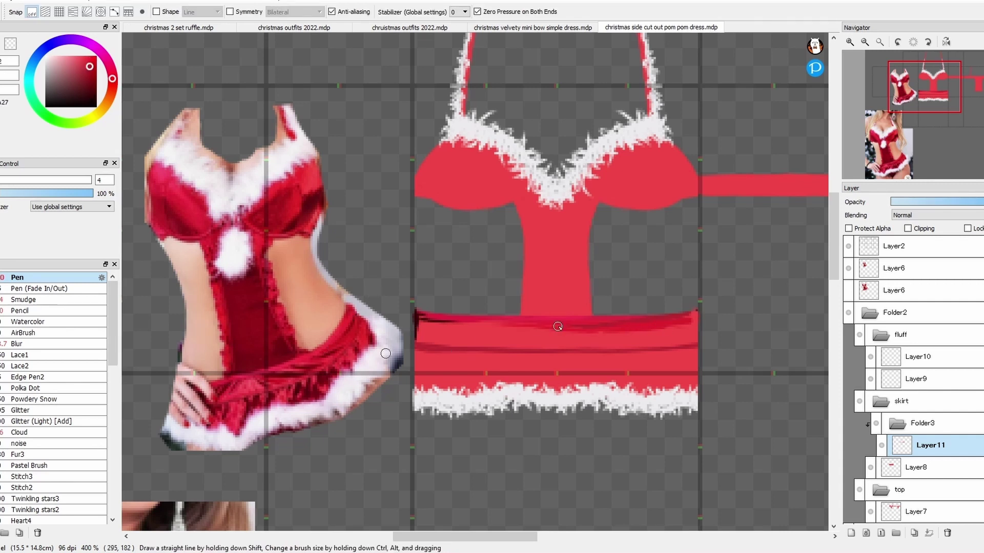
pyautogui.keyDown('alt'); pyautogui.click(433, 338); pyautogui.keyUp('alt')
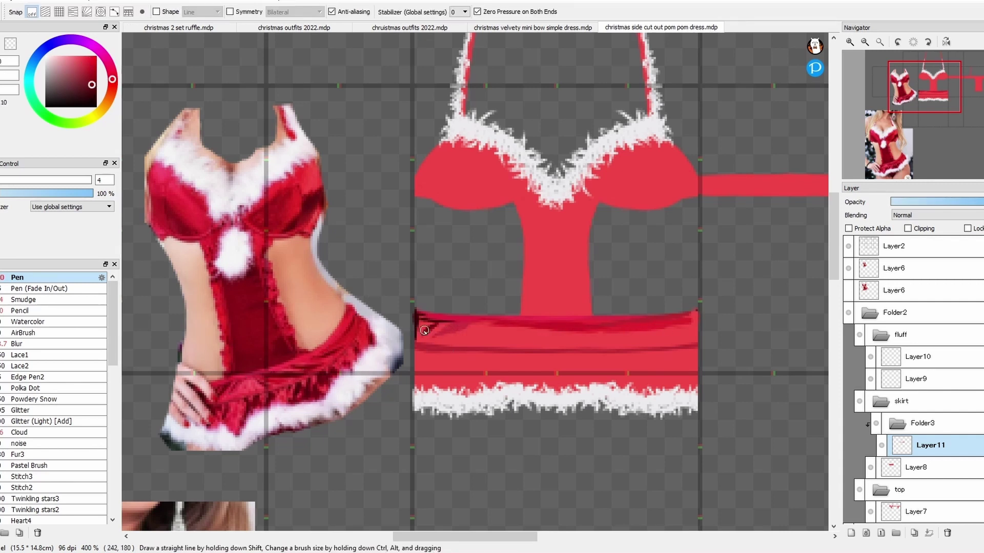
pyautogui.moveTo(424, 330); pyautogui.dragTo(416, 324)
pyautogui.keyDown('alt'); pyautogui.click(435, 340); pyautogui.keyUp('alt')
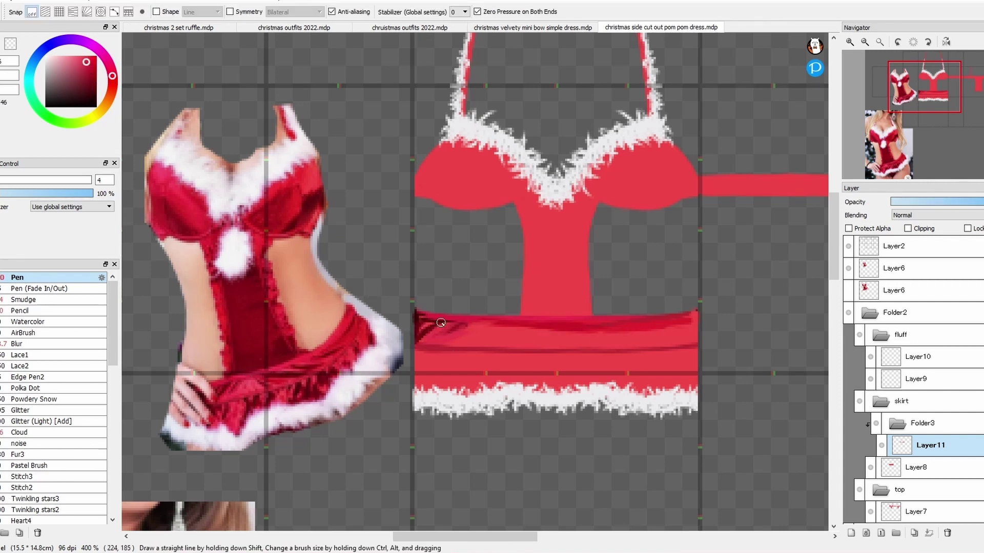
# Shade the left part of the skirt's upper band with pink and deep red folds, and move the upper Layer6 above Layer2.
pyautogui.keyDown('alt'); pyautogui.click(477, 344); pyautogui.keyUp('alt')
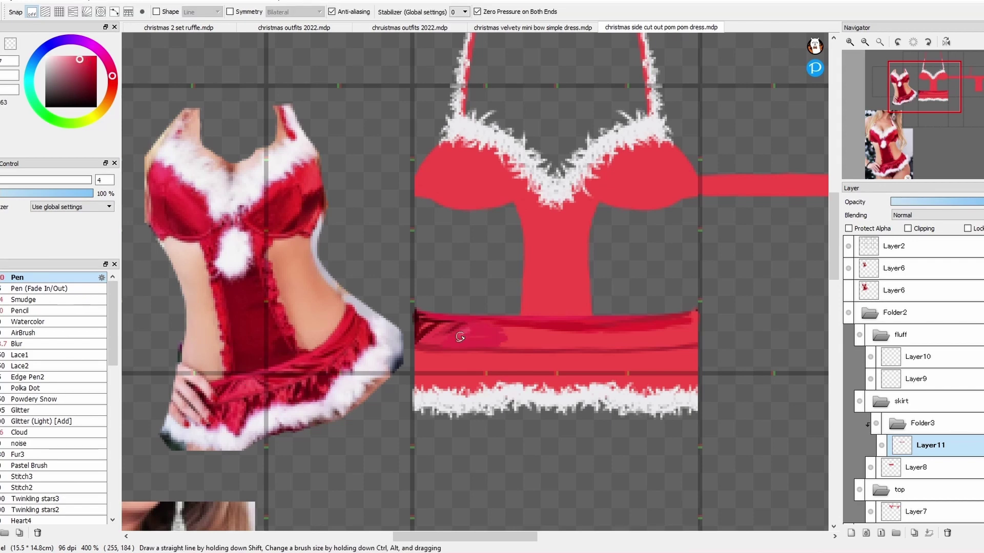
pyautogui.keyDown('alt'); pyautogui.click(504, 342); pyautogui.keyUp('alt')
pyautogui.moveTo(505, 342)
pyautogui.mouseDown()
pyautogui.moveTo(484, 333)
pyautogui.moveTo(533, 331)
pyautogui.mouseUp()
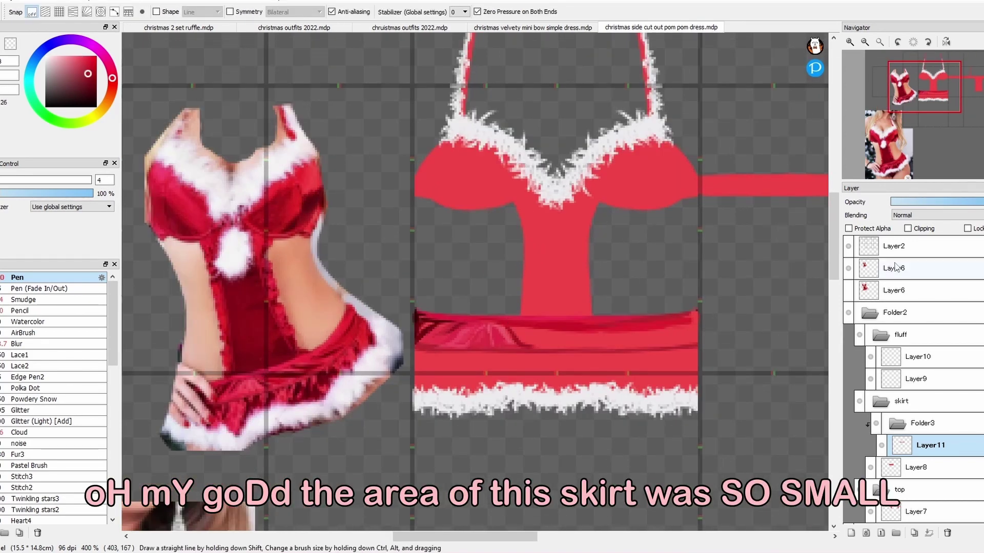
pyautogui.moveTo(895, 266); pyautogui.dragTo(895, 242)
pyautogui.keyDown('alt'); pyautogui.click(535, 329); pyautogui.keyUp('alt')
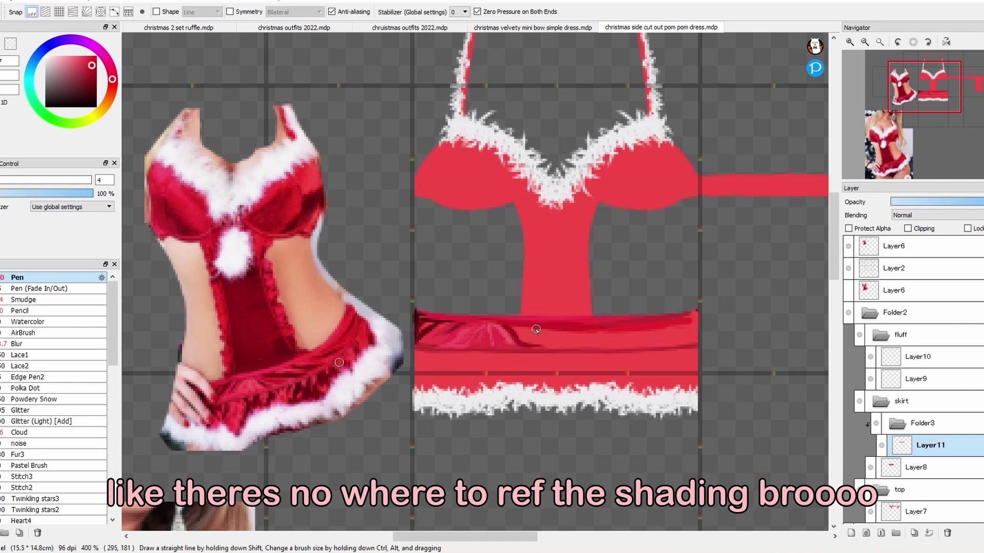
# Paint dark and mid red diagonal folds across the right half of the skirt's upper band, sampling colours from the existing shading.
pyautogui.keyDown('alt'); pyautogui.click(564, 345); pyautogui.keyUp('alt')
pyautogui.moveTo(563, 338)
pyautogui.mouseDown()
pyautogui.moveTo(632, 345)
pyautogui.moveTo(696, 310)
pyautogui.mouseUp()
pyautogui.keyDown('alt'); pyautogui.click(630, 333); pyautogui.keyUp('alt')
pyautogui.keyDown('alt'); pyautogui.click(666, 317); pyautogui.keyUp('alt')
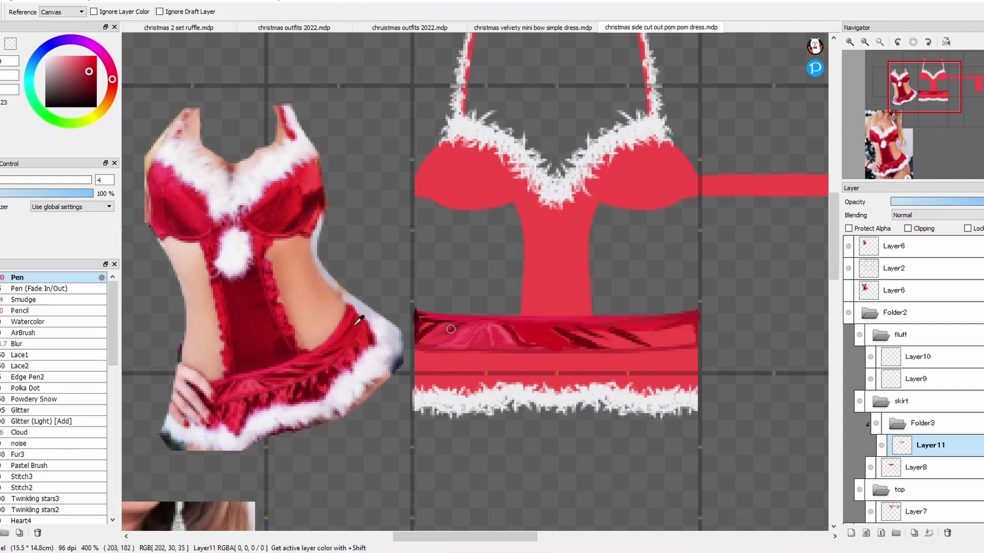
pyautogui.moveTo(640, 333)
pyautogui.mouseDown()
pyautogui.moveTo(692, 312)
pyautogui.moveTo(669, 344)
pyautogui.moveTo(661, 334)
pyautogui.moveTo(635, 339)
pyautogui.mouseUp()
pyautogui.keyDown('alt'); pyautogui.click(669, 342); pyautogui.keyUp('alt')
pyautogui.keyDown('alt'); pyautogui.click(670, 335); pyautogui.keyUp('alt')
pyautogui.keyDown('alt'); pyautogui.click(692, 333); pyautogui.keyUp('alt')
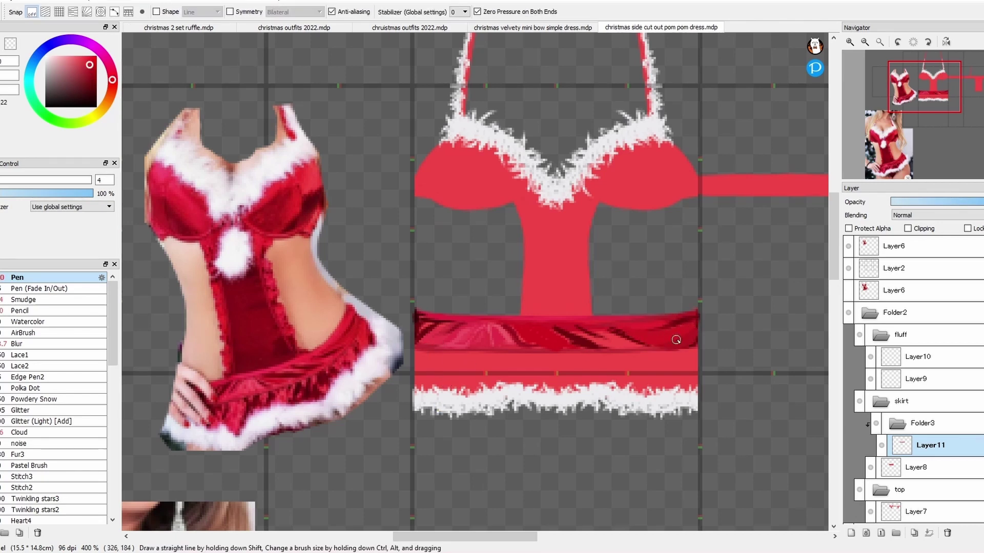
# Refine the folds in the middle of the skirt's upper band with darker and brighter red strokes.
pyautogui.keyDown('alt'); pyautogui.click(620, 351); pyautogui.keyUp('alt')
pyautogui.keyDown('alt'); pyautogui.click(620, 345); pyautogui.keyUp('alt')
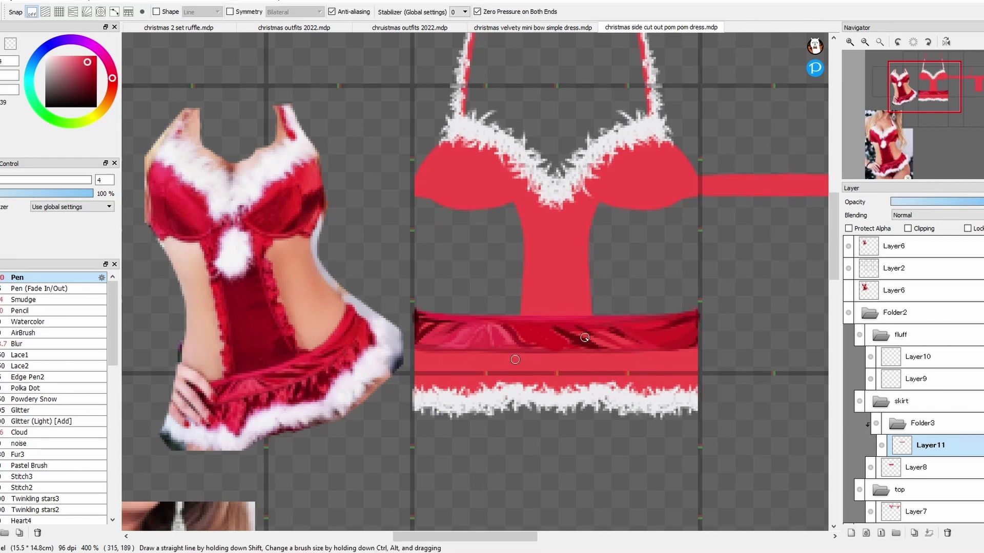
pyautogui.moveTo(605, 331); pyautogui.dragTo(571, 344)
pyautogui.keyDown('alt'); pyautogui.click(618, 348); pyautogui.keyUp('alt')
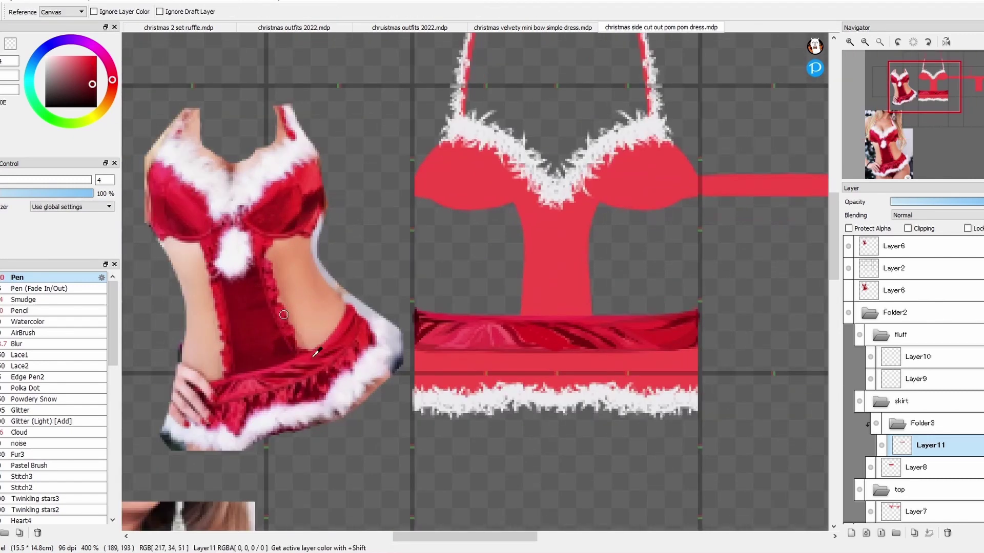
# Add a new layer beneath the upper band's shading and paint dark red gathers at the right end of the skirt's ruffle.
pyautogui.keyDown('alt'); pyautogui.click(285, 385); pyautogui.keyUp('alt')
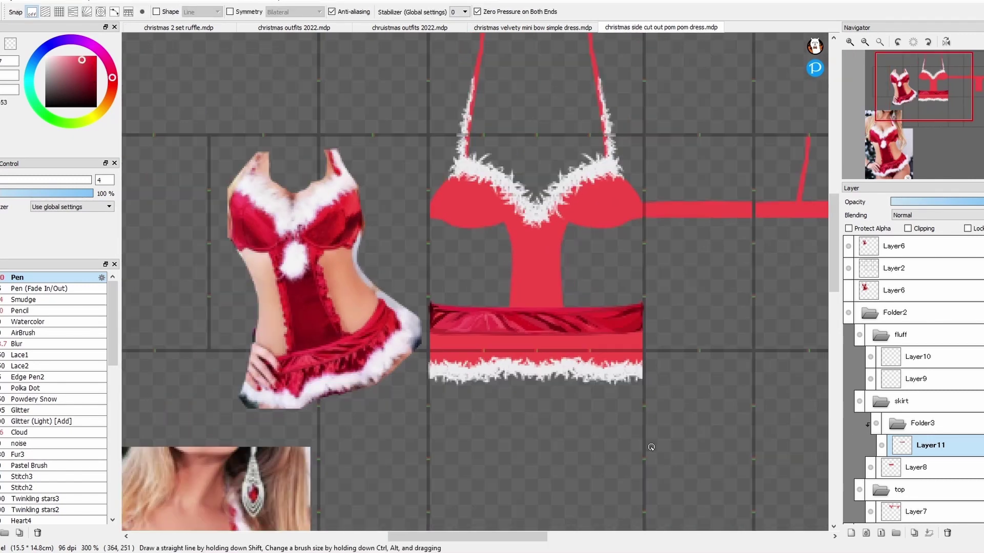
pyautogui.hotkey('ctrl', 'shift', 'n')
pyautogui.keyDown('alt'); pyautogui.click(285, 388); pyautogui.keyUp('alt')
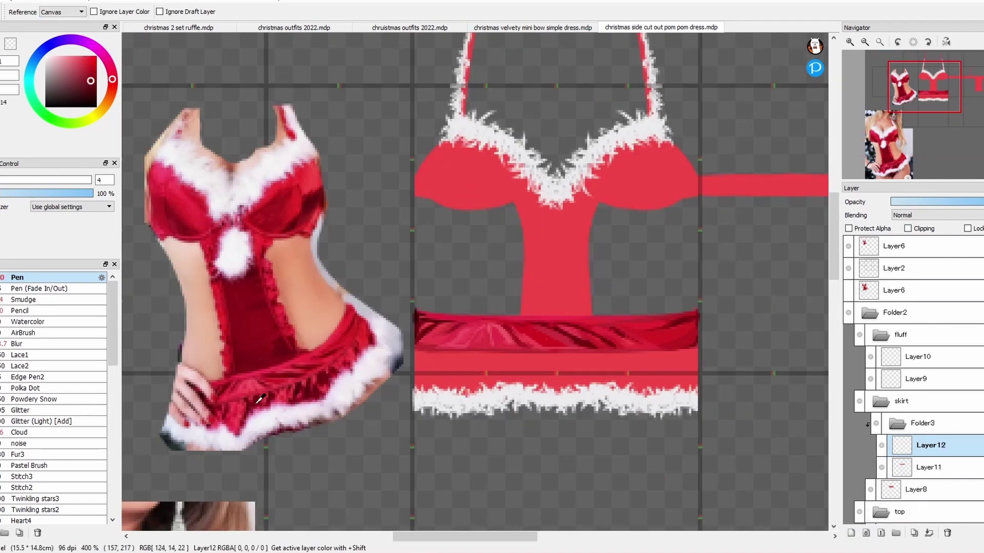
pyautogui.moveTo(697, 350)
pyautogui.mouseDown()
pyautogui.moveTo(681, 390)
pyautogui.moveTo(655, 361)
pyautogui.mouseUp()
pyautogui.keyDown('alt'); pyautogui.click(690, 353); pyautogui.keyUp('alt')
pyautogui.keyDown('alt'); pyautogui.click(691, 353); pyautogui.keyUp('alt')
pyautogui.keyDown('alt'); pyautogui.click(655, 360); pyautogui.keyUp('alt')
pyautogui.keyDown('alt'); pyautogui.click(376, 354); pyautogui.keyUp('alt')
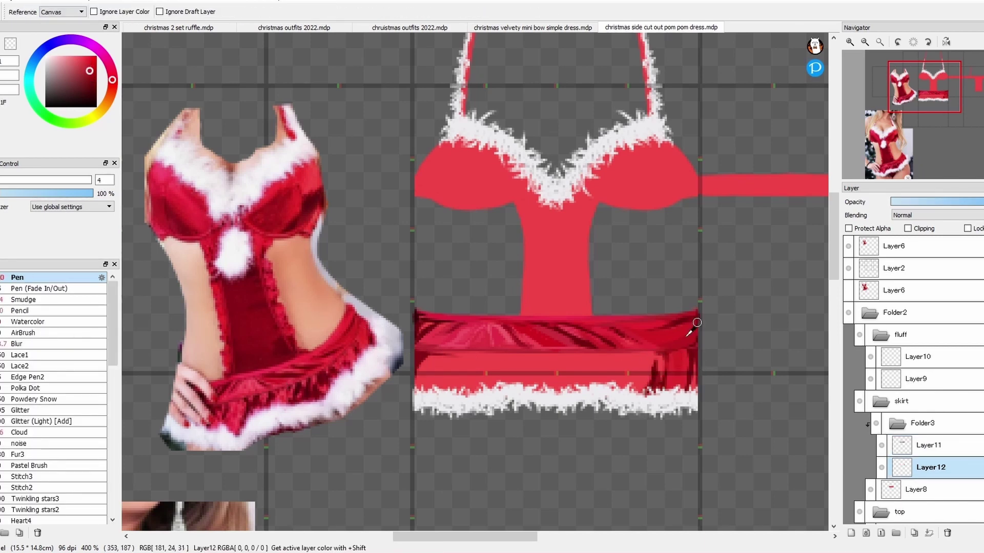
# Paint dark maroon gathers across the ruffle above the hem fur and start filling its left end with deep red.
pyautogui.moveTo(598, 380); pyautogui.dragTo(597, 355)
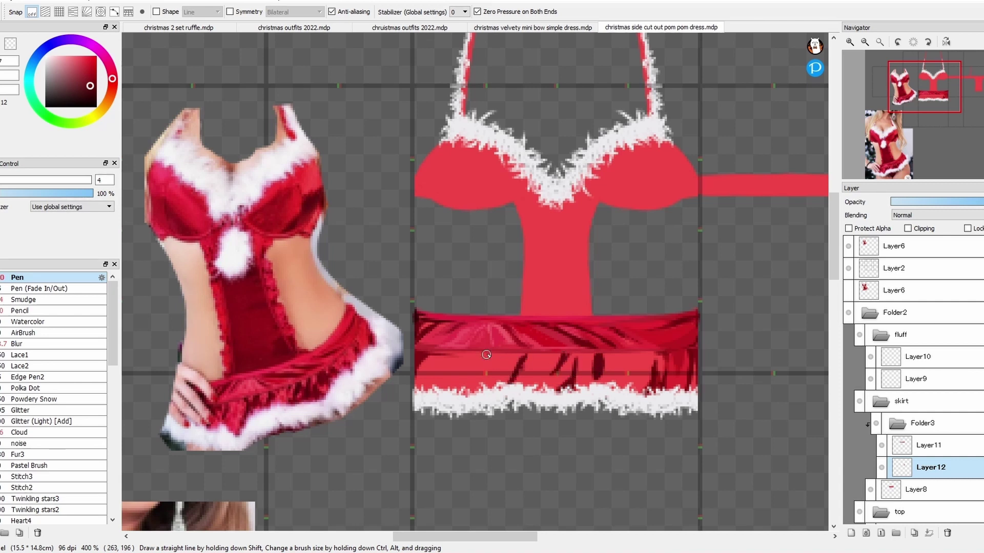
pyautogui.keyDown('alt'); pyautogui.click(310, 390); pyautogui.keyUp('alt')
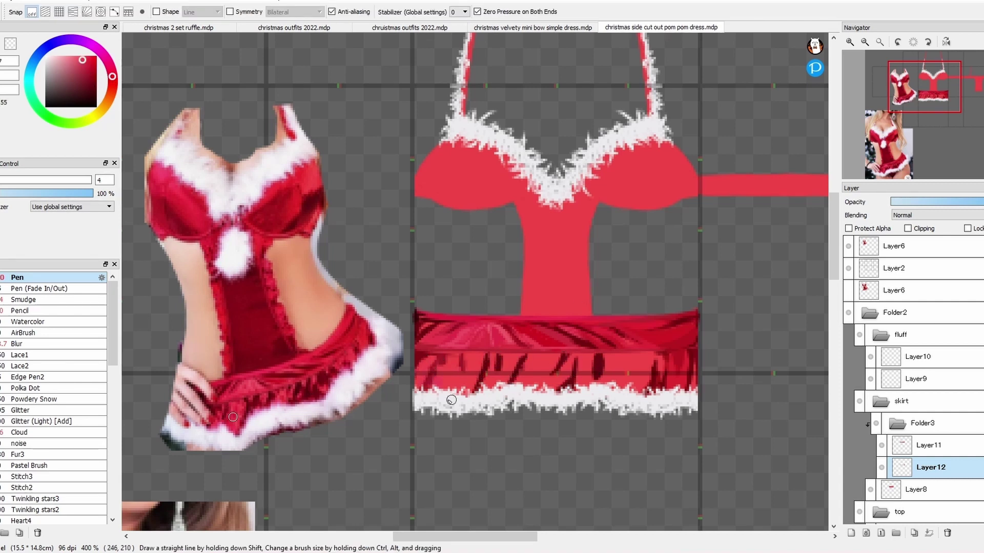
pyautogui.keyDown('alt'); pyautogui.click(472, 360); pyautogui.keyUp('alt')
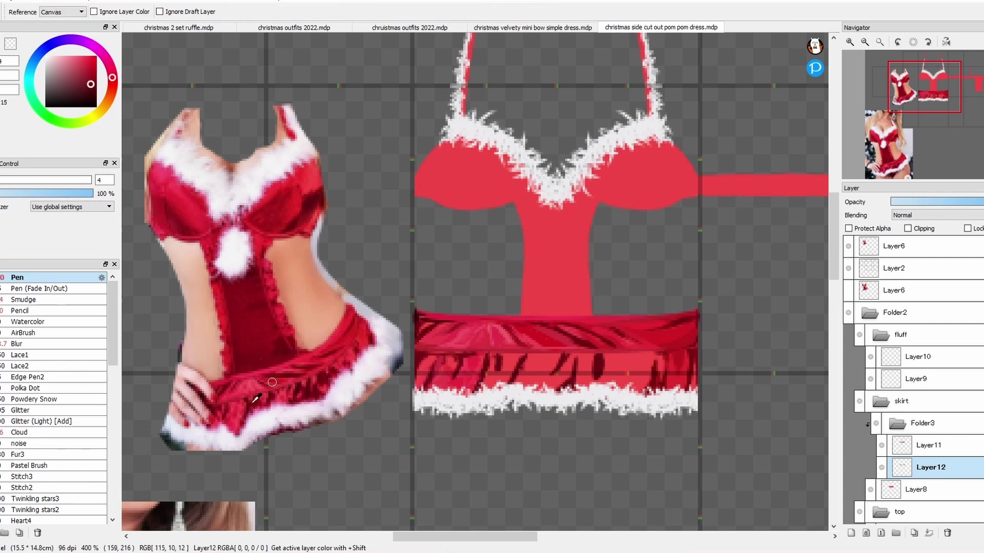
pyautogui.keyDown('alt'); pyautogui.click(506, 365); pyautogui.keyUp('alt')
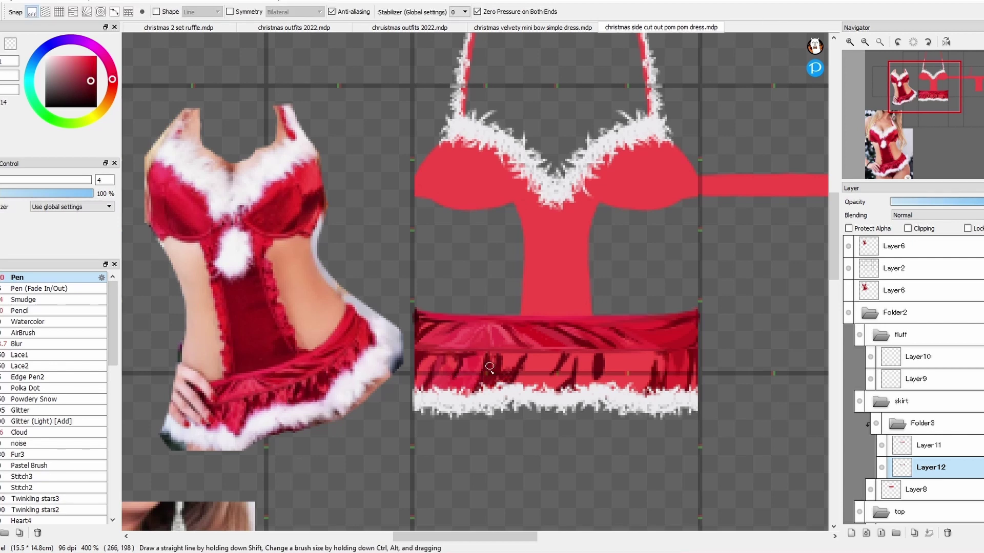
# Fill the rest of the ruffle towards the right with layered red and maroon velvet folds sampled from the reference photo.
pyautogui.keyDown('alt'); pyautogui.click(527, 384); pyautogui.keyUp('alt')
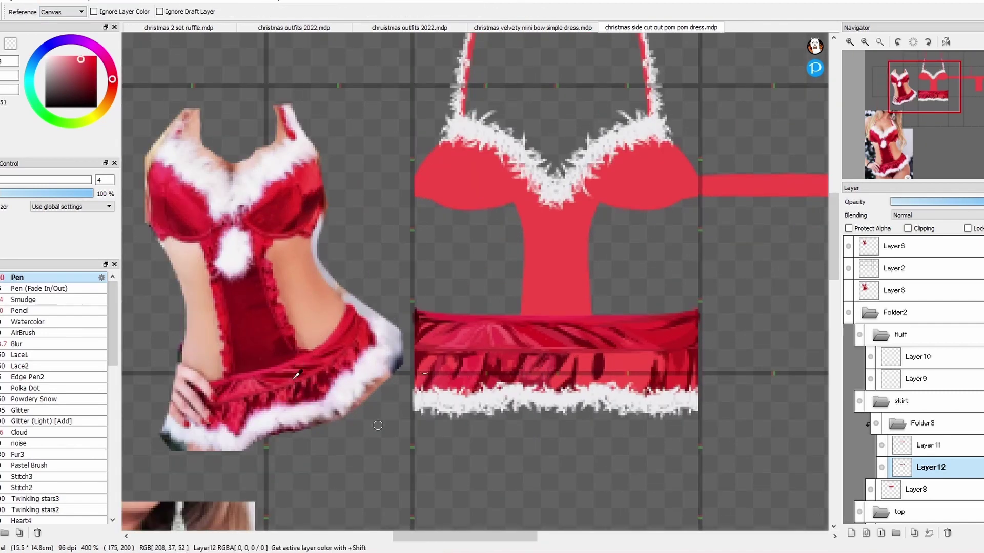
pyautogui.keyDown('alt'); pyautogui.click(311, 397); pyautogui.keyUp('alt')
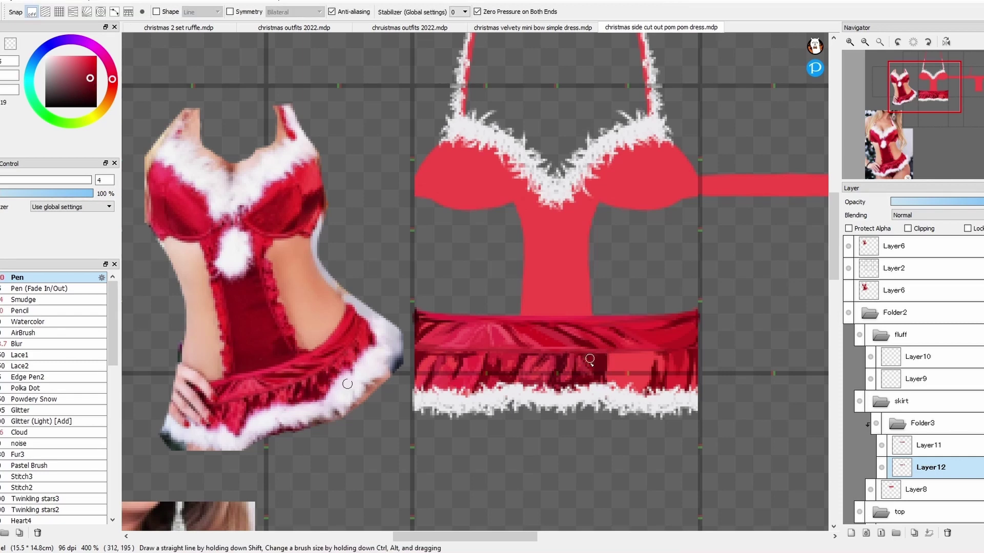
pyautogui.scroll(-2, 619, 371)
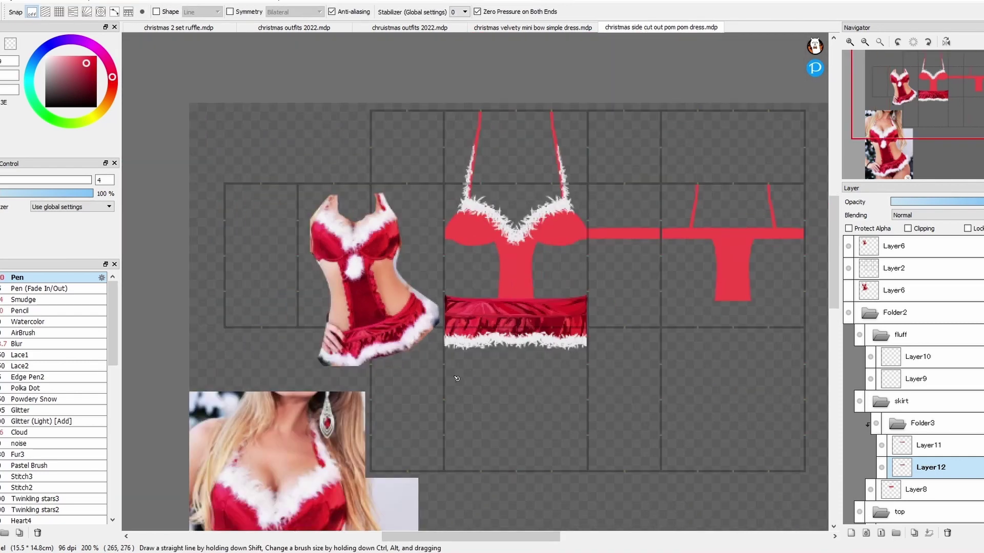
pyautogui.scroll(1, 454, 378)
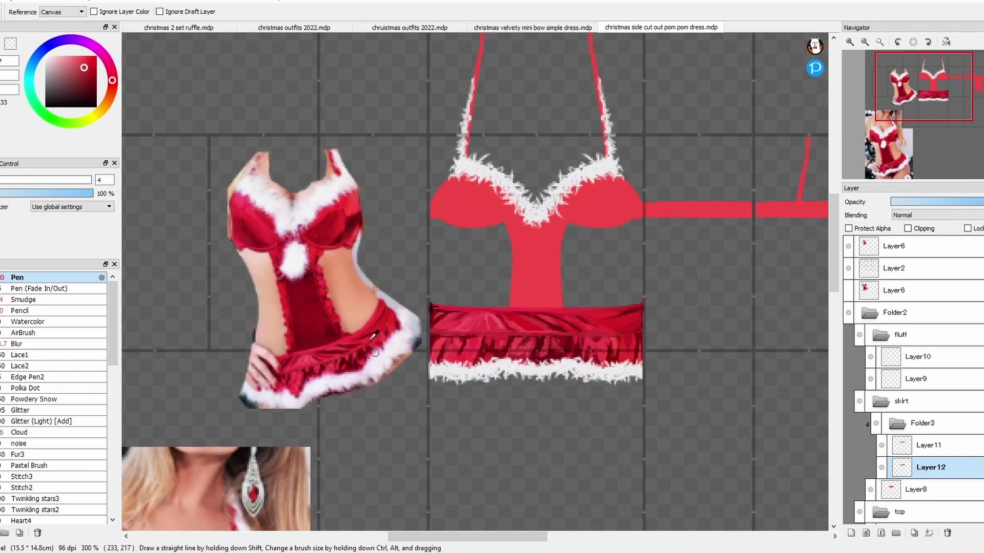
pyautogui.scroll(-1, 569, 481)
pyautogui.scroll(1, 568, 481)
# Collapse the skirt's shading folder and add a clipped folder with a new layer above the top's base layer.
pyautogui.click(867, 424)
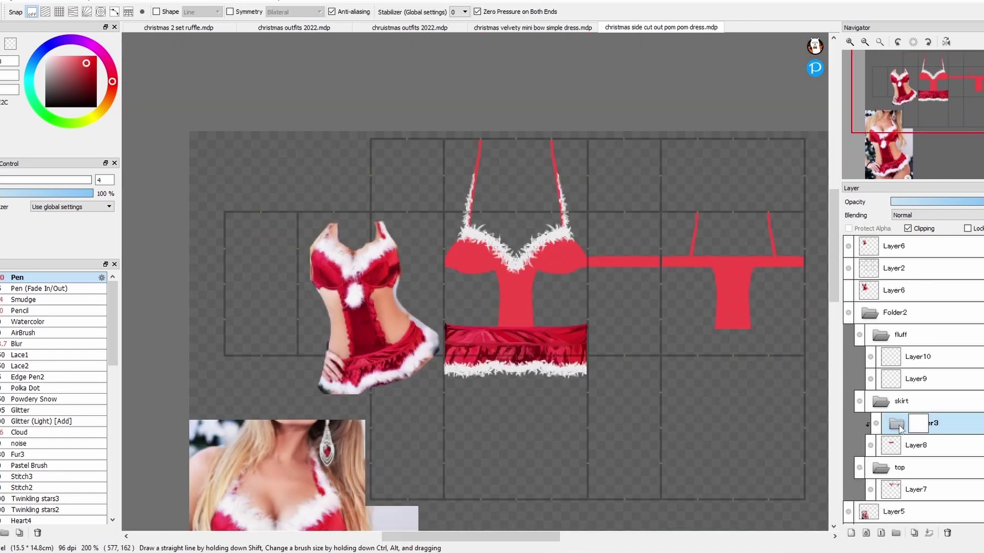
pyautogui.click(917, 382)
pyautogui.click(896, 533)
pyautogui.click(851, 533)
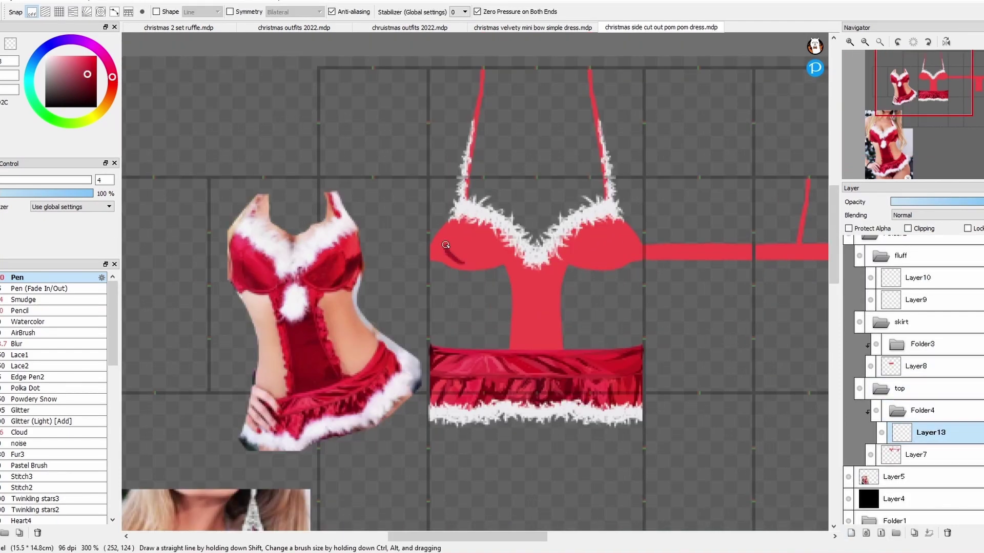
# Shade the left bust cup with dark red at its outer lower edge and pinkish red highlights above.
pyautogui.keyDown('alt'); pyautogui.click(444, 249); pyautogui.keyUp('alt')
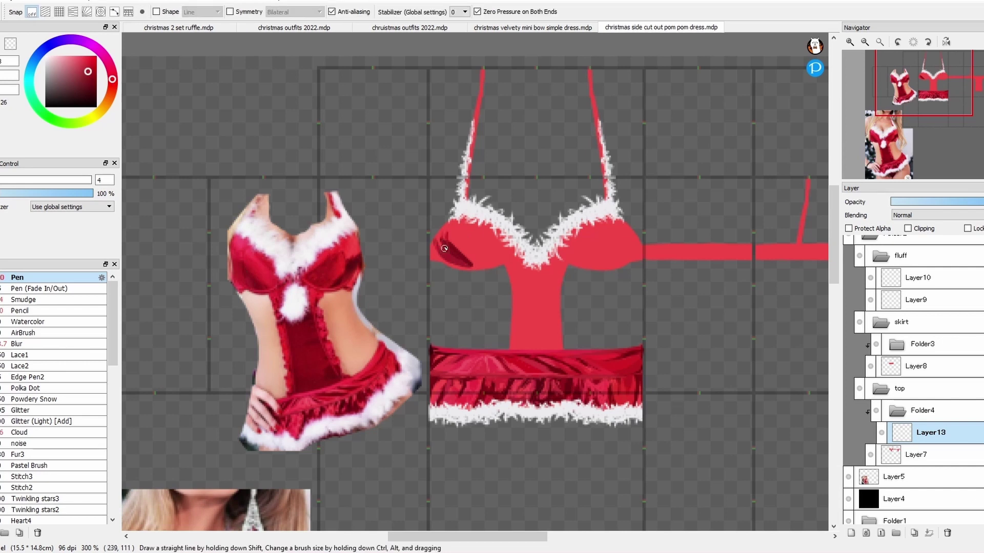
pyautogui.keyDown('alt'); pyautogui.click(444, 256); pyautogui.keyUp('alt')
pyautogui.keyDown('alt'); pyautogui.click(273, 264); pyautogui.keyUp('alt')
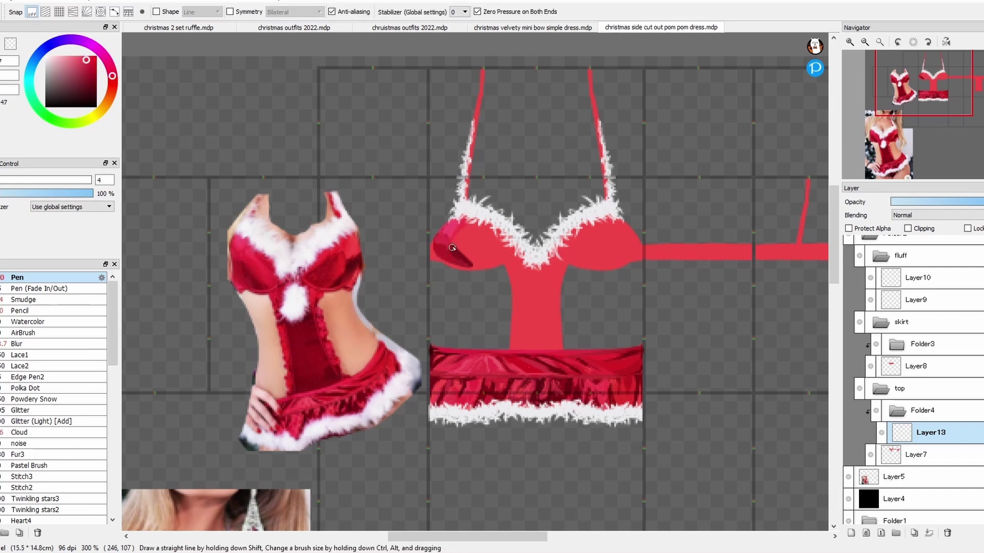
pyautogui.keyDown('alt'); pyautogui.click(477, 262); pyautogui.keyUp('alt')
pyautogui.keyDown('alt'); pyautogui.click(464, 251); pyautogui.keyUp('alt')
pyautogui.keyDown('alt'); pyautogui.click(493, 249); pyautogui.keyUp('alt')
# Blend the left cup's folds below the neckline fur with sampled mid reds and a pink upper highlight.
pyautogui.scroll(1, 443, 246)
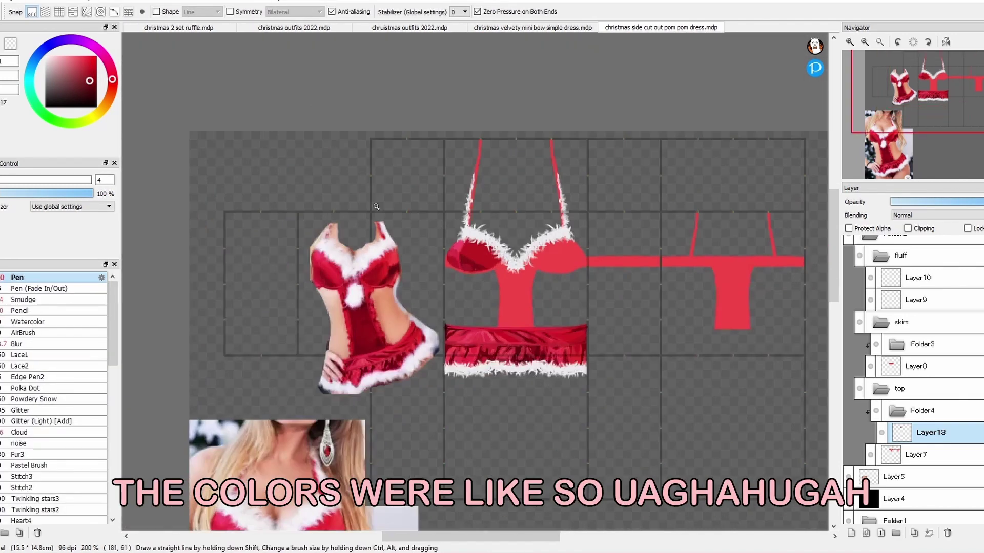
pyautogui.keyDown('alt'); pyautogui.click(495, 251); pyautogui.keyUp('alt')
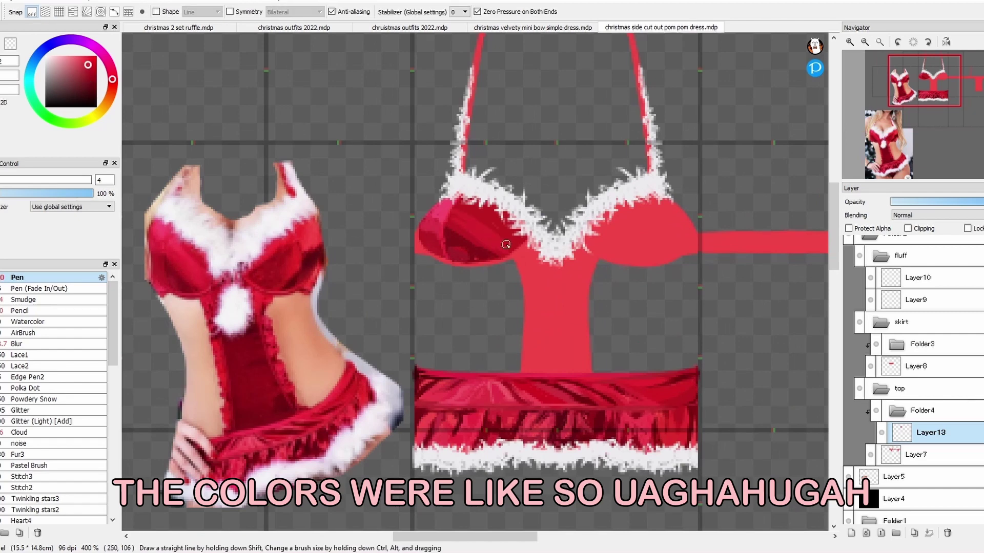
pyautogui.keyDown('alt'); pyautogui.click(455, 204); pyautogui.keyUp('alt')
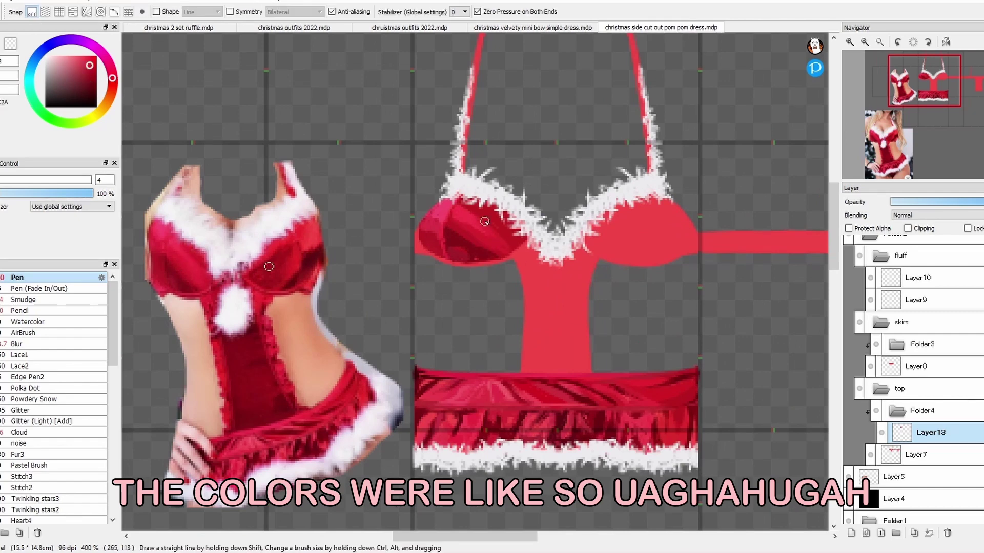
pyautogui.scroll(-1, 516, 233)
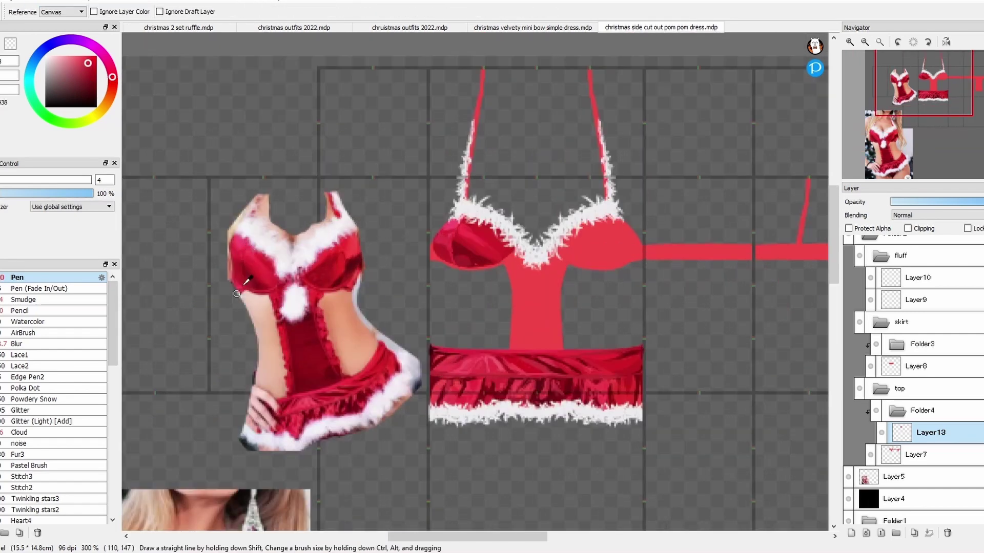
pyautogui.keyDown('alt'); pyautogui.click(455, 243); pyautogui.keyUp('alt')
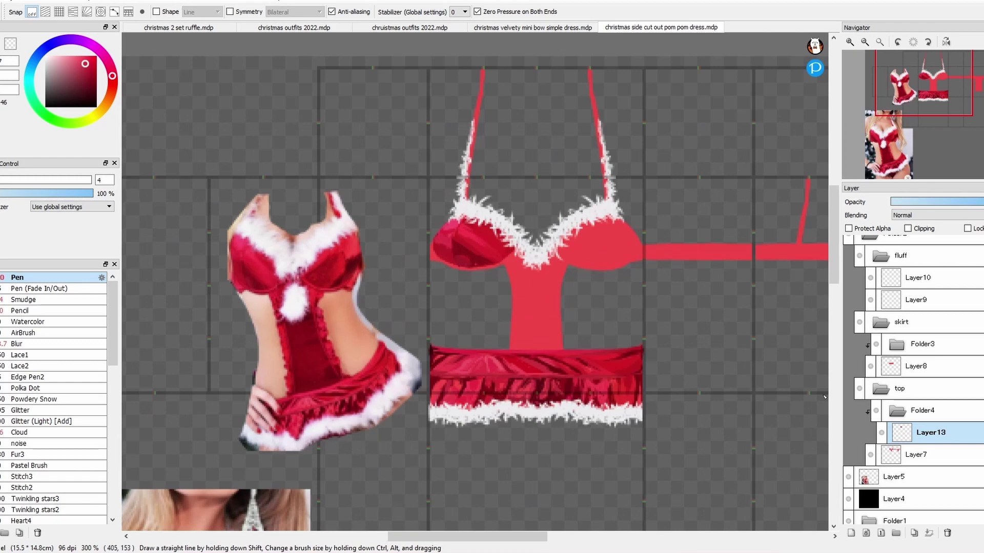
# Duplicate the left cup's shading layer, place a faded copy over the right cup and add a new layer above it.
pyautogui.hotkey('ctrl', 'j')
pyautogui.moveTo(461, 241); pyautogui.dragTo(604, 241)
pyautogui.hotkey('ctrl', 'shift', 'n')
# Shade the outer side of the right bust cup with dark maroon and bright red areas.
pyautogui.keyDown('alt'); pyautogui.click(620, 238); pyautogui.keyUp('alt')
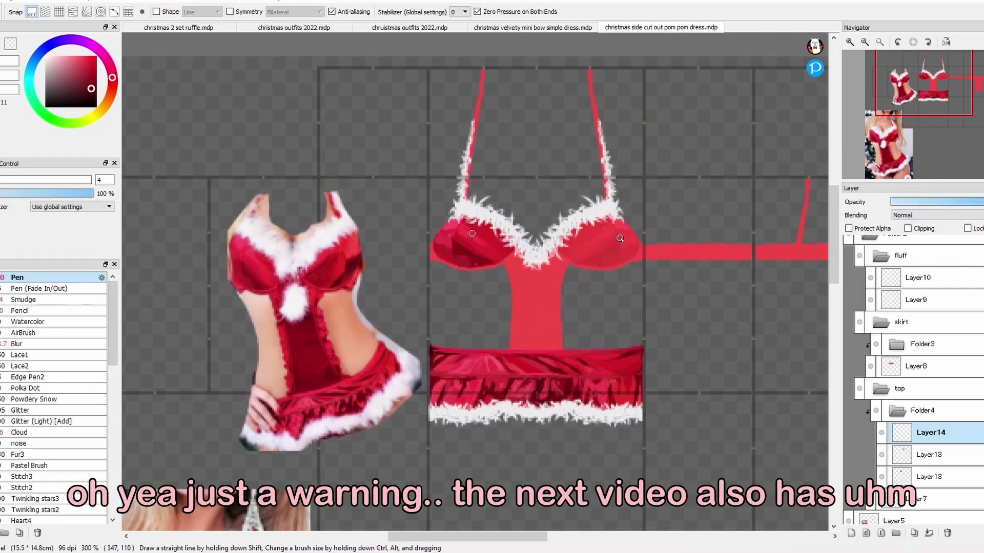
pyautogui.keyDown('alt'); pyautogui.click(617, 261); pyautogui.keyUp('alt')
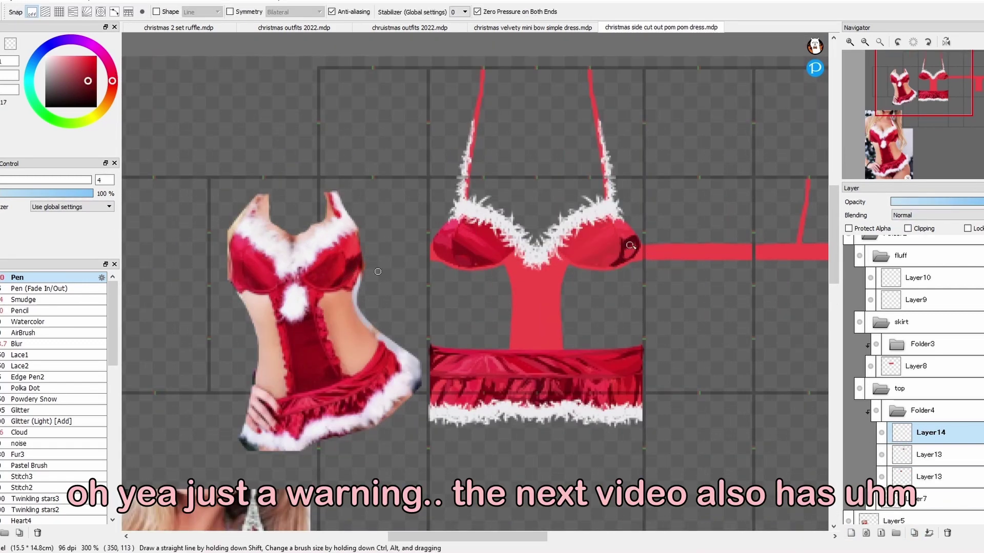
pyautogui.keyDown('alt'); pyautogui.click(625, 250); pyautogui.keyUp('alt')
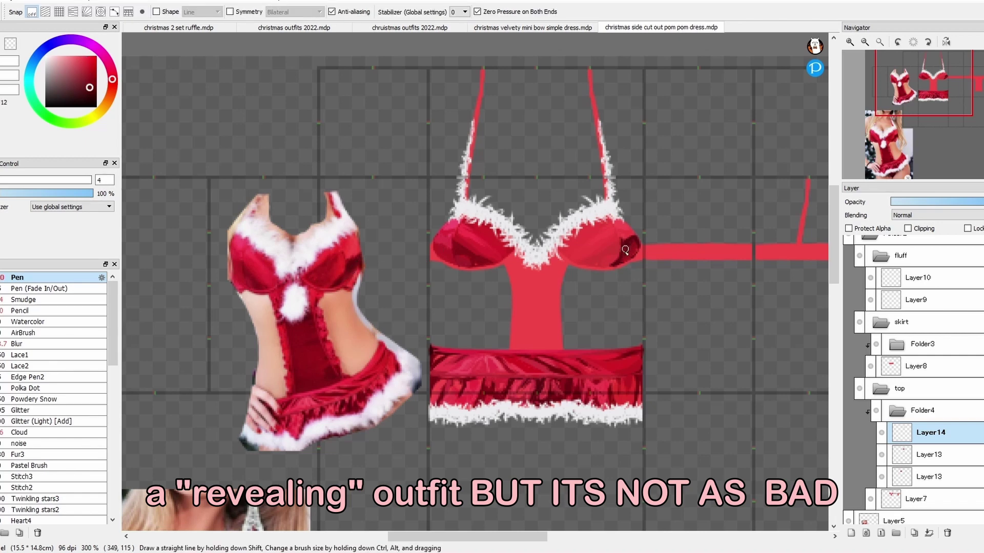
pyautogui.keyDown('alt'); pyautogui.click(625, 223); pyautogui.keyUp('alt')
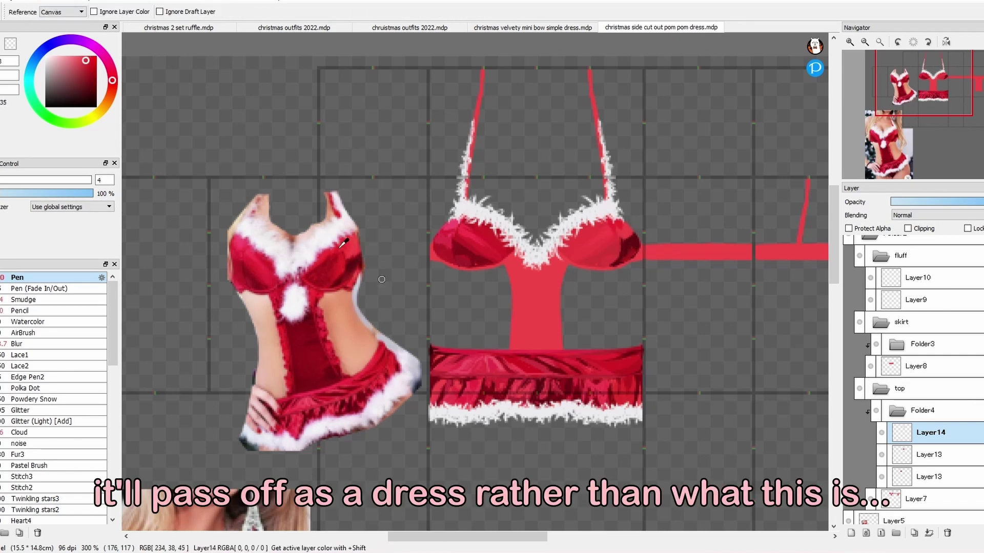
# Paint deep red folds and brighter red accents over the inner part of the right bust cup, following the reference photo.
pyautogui.keyDown('alt'); pyautogui.click(614, 231); pyautogui.keyUp('alt')
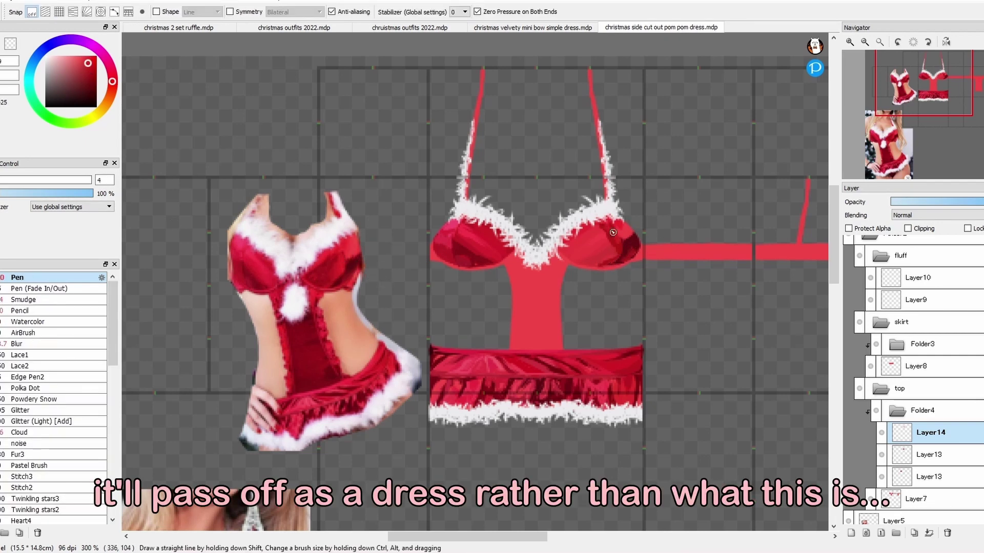
pyautogui.keyDown('alt'); pyautogui.click(338, 250); pyautogui.keyUp('alt')
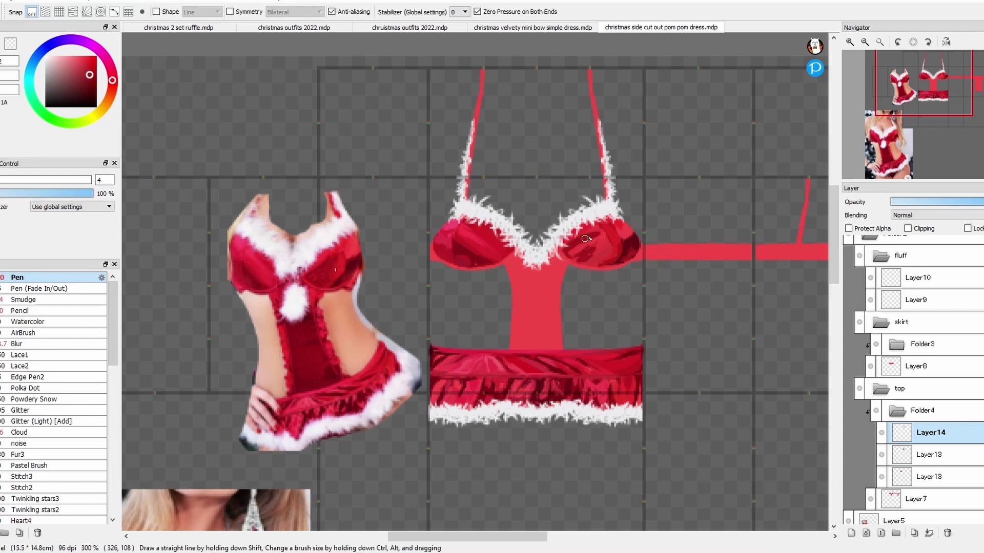
pyautogui.scroll(1, 582, 252)
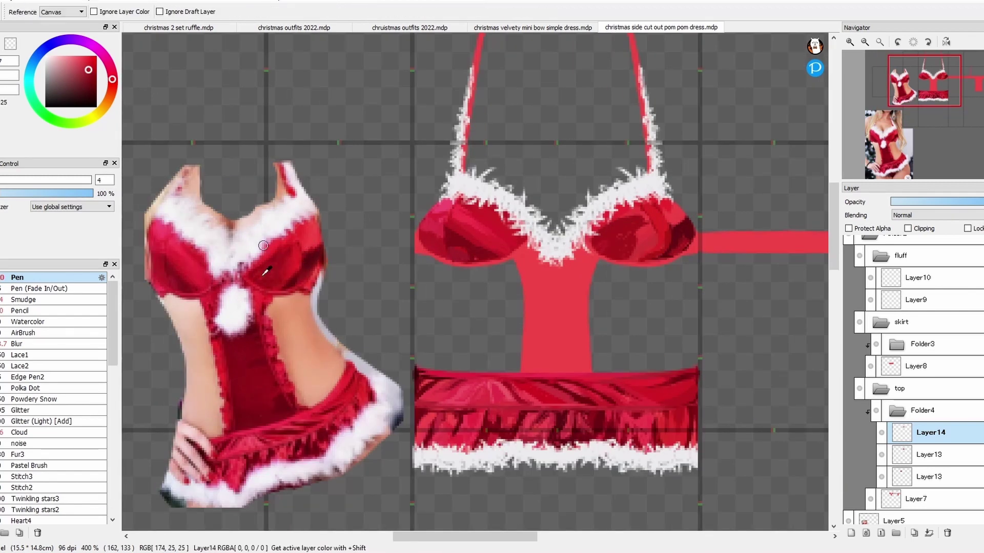
pyautogui.keyDown('alt'); pyautogui.click(628, 224); pyautogui.keyUp('alt')
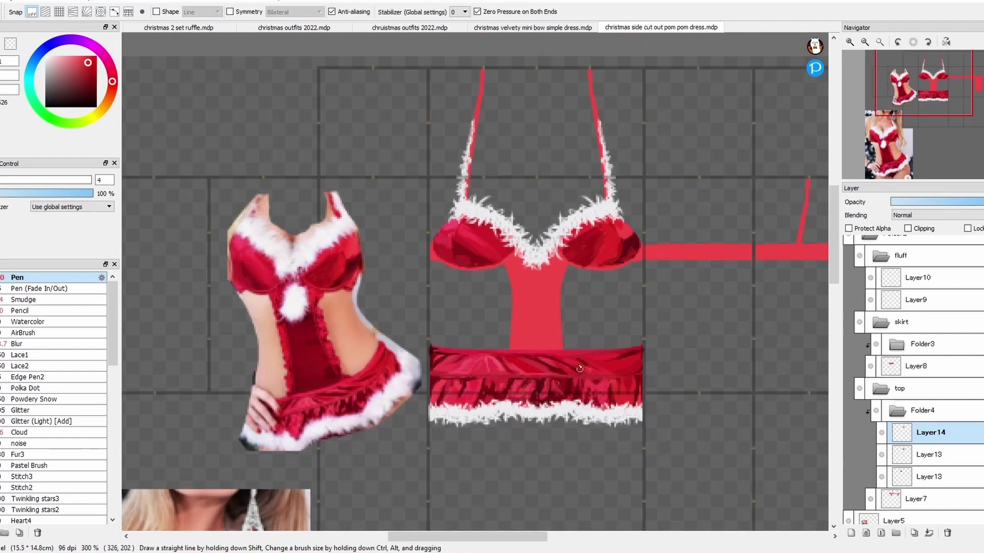
# Refine the right bust cup with sampled reds, cleaning its lower edge, deepening the outer shadow and brightening the upper outer area.
pyautogui.keyDown('alt'); pyautogui.click(645, 228); pyautogui.keyUp('alt')
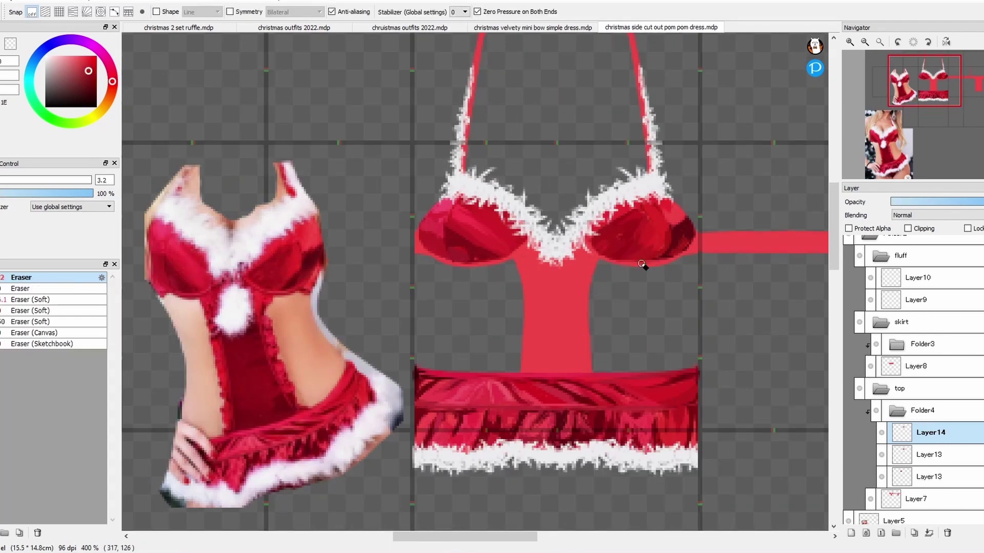
pyautogui.keyDown('alt'); pyautogui.click(659, 254); pyautogui.keyUp('alt')
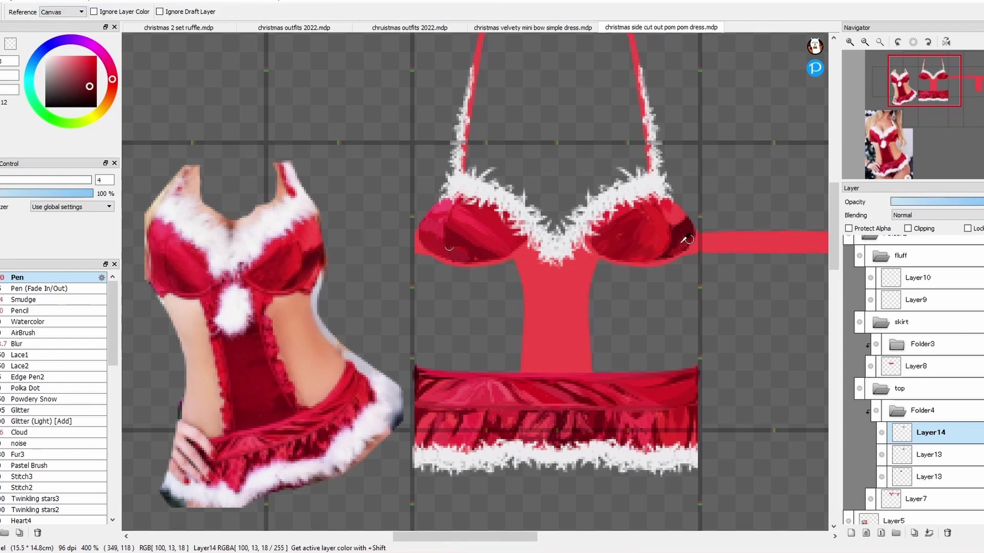
pyautogui.keyDown('alt'); pyautogui.click(620, 220); pyautogui.keyUp('alt')
pyautogui.scroll(-3, 378, 175)
pyautogui.scroll(3, 378, 175)
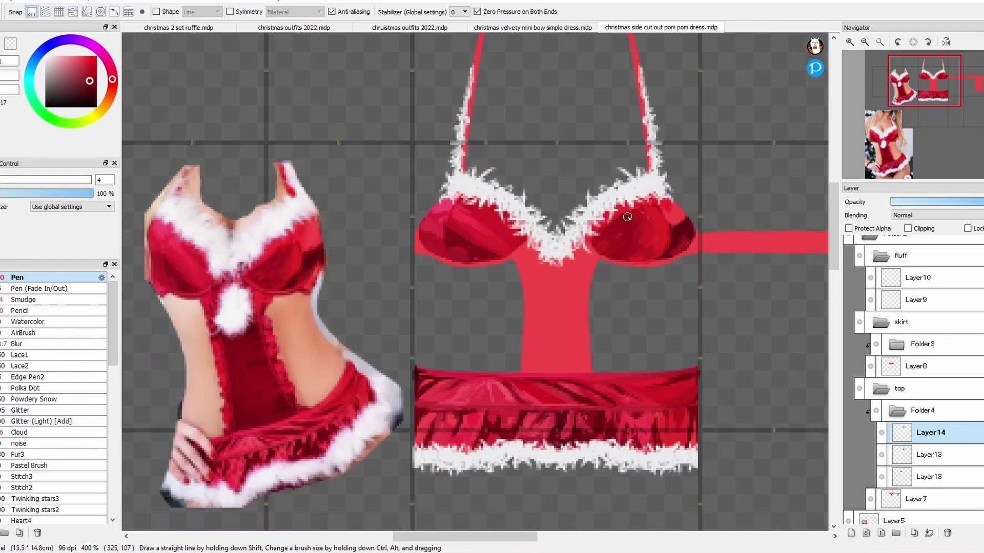
pyautogui.keyDown('alt'); pyautogui.click(670, 209); pyautogui.keyUp('alt')
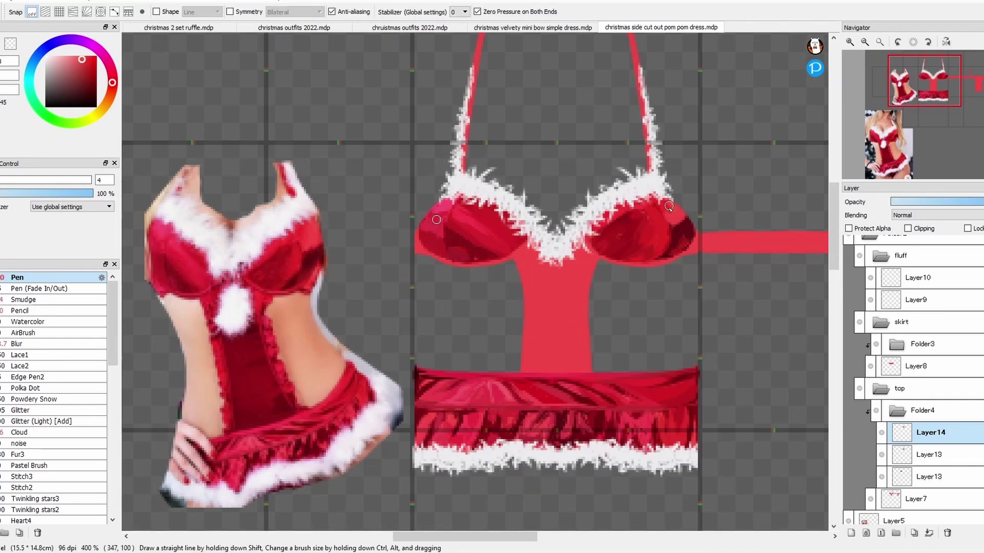
# Touch up the left cup's outer shading and paint a lighter red rim along its lower edge using sampled colours.
pyautogui.scroll(-3, 410, 225)
pyautogui.scroll(3, 410, 225)
pyautogui.keyDown('alt'); pyautogui.click(170, 242); pyautogui.keyUp('alt')
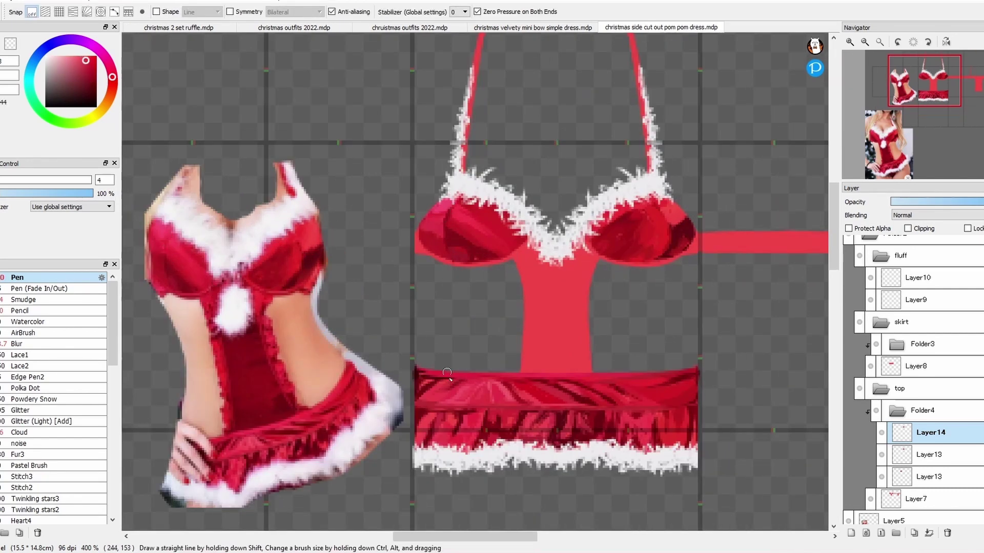
pyautogui.scroll(-3, 193, 321)
pyautogui.scroll(3, 193, 321)
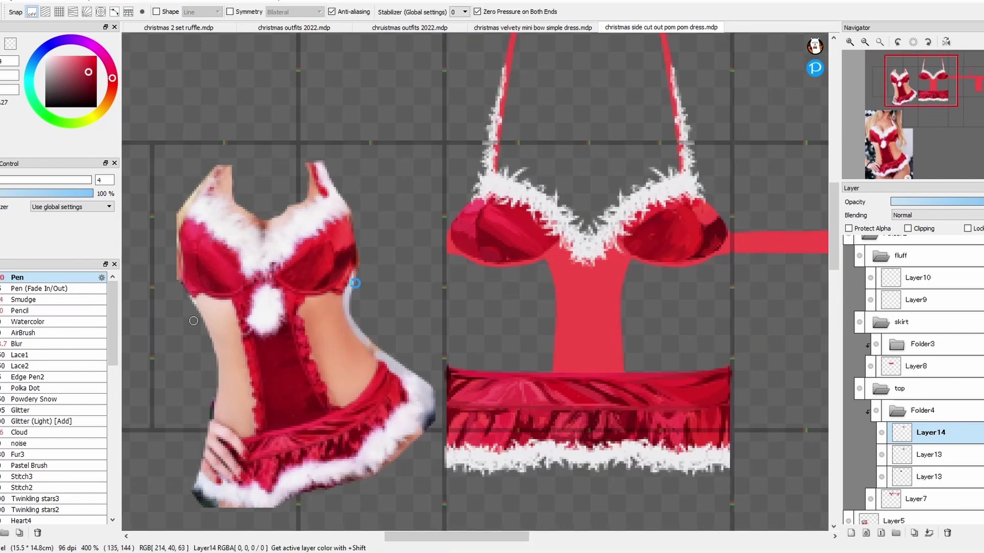
pyautogui.keyDown('alt'); pyautogui.click(457, 251); pyautogui.keyUp('alt')
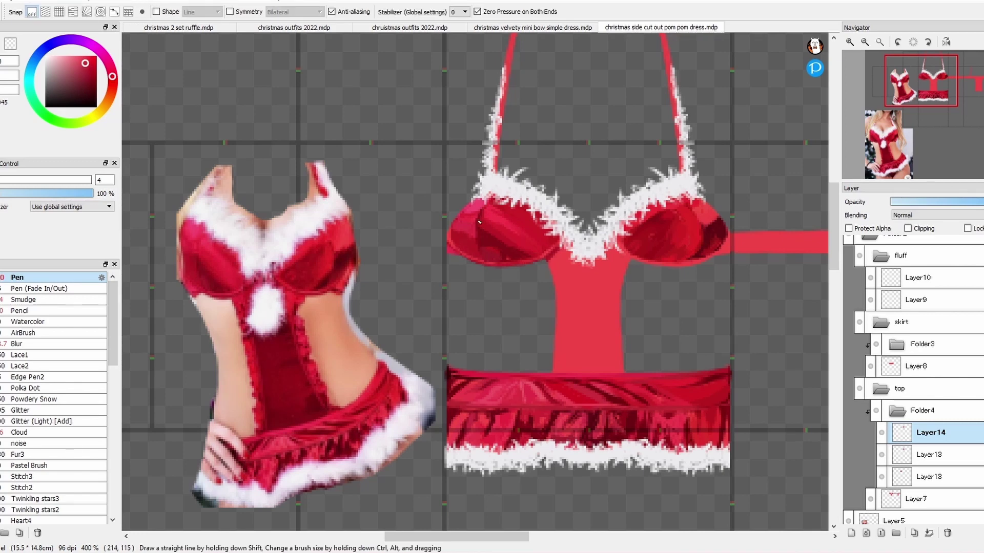
pyautogui.keyDown('alt'); pyautogui.click(538, 256); pyautogui.keyUp('alt')
pyautogui.scroll(-3, 513, 259)
pyautogui.scroll(3, 512, 259)
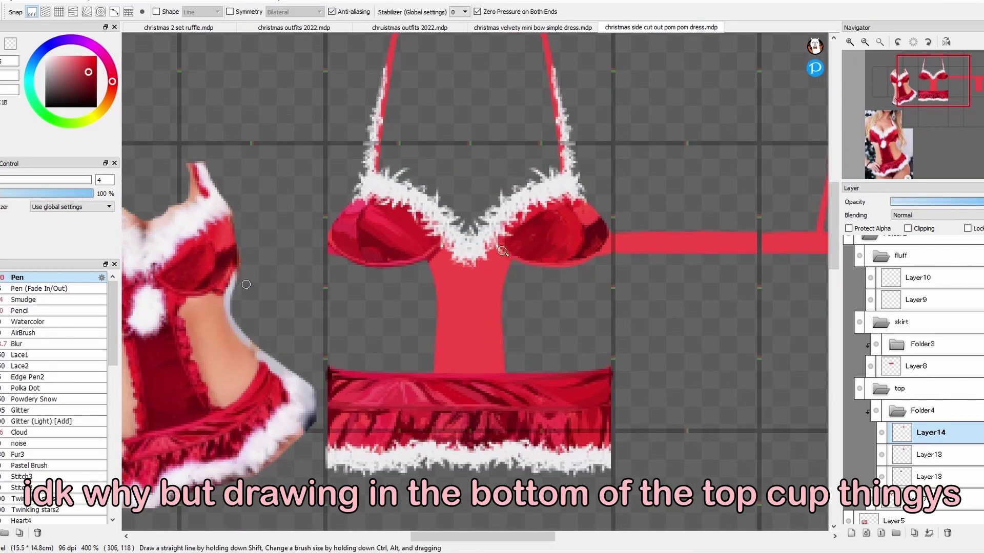
# Paint a matching lighter red rim along the lower edge of the right bust cup.
pyautogui.scroll(-3, 600, 253)
pyautogui.scroll(3, 601, 253)
pyautogui.keyDown('alt'); pyautogui.click(604, 258); pyautogui.keyUp('alt')
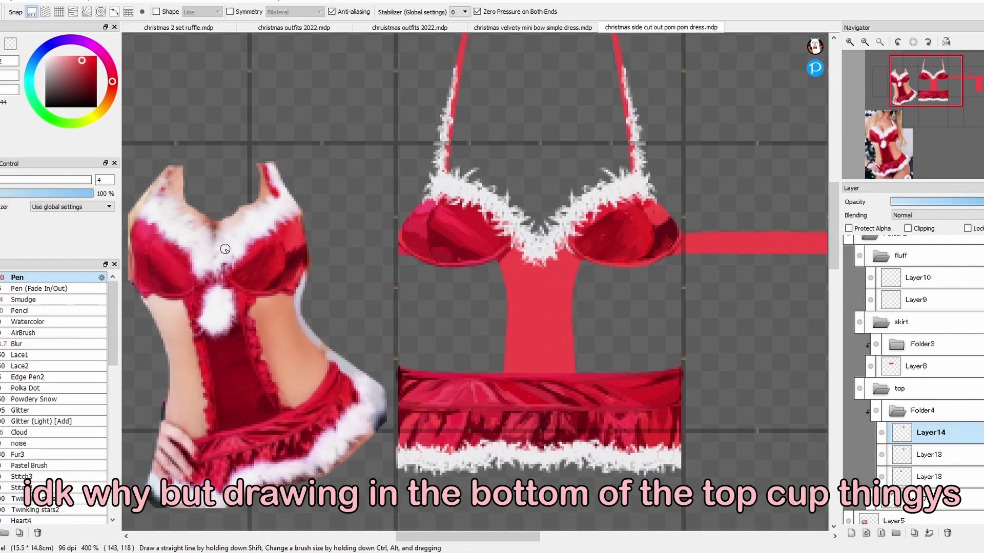
pyautogui.keyDown('alt'); pyautogui.click(679, 242); pyautogui.keyUp('alt')
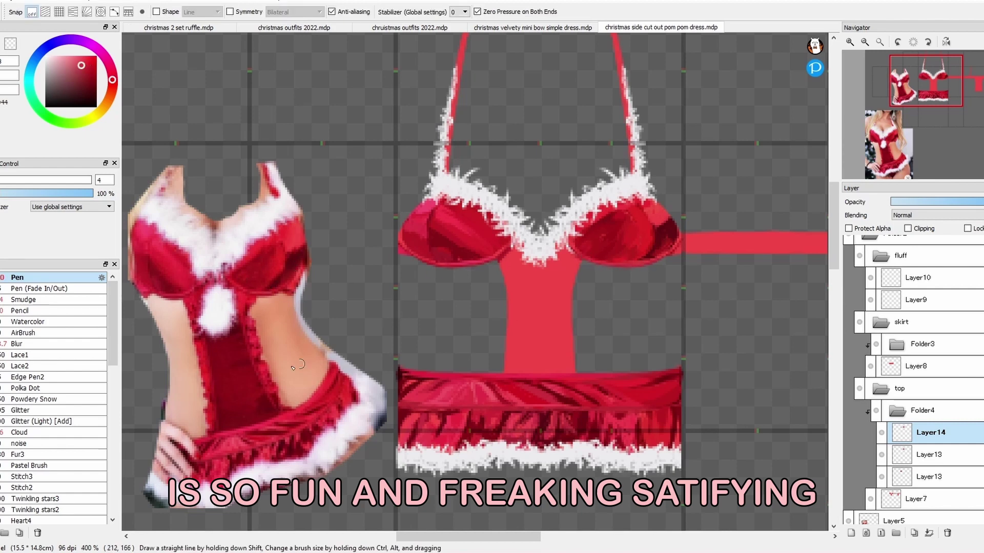
pyautogui.scroll(2, 679, 242)
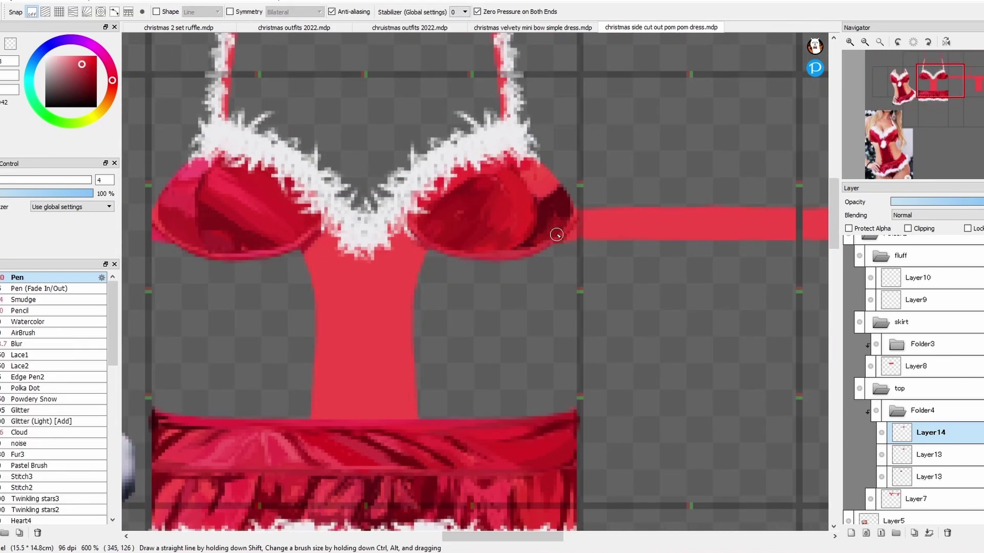
# Define the seams under both cups with sampled dark and mid reds, blending them towards the inner and outer corners.
pyautogui.keyDown('alt'); pyautogui.click(477, 250); pyautogui.keyUp('alt')
pyautogui.scroll(-4, 476, 249)
pyautogui.scroll(4, 556, 249)
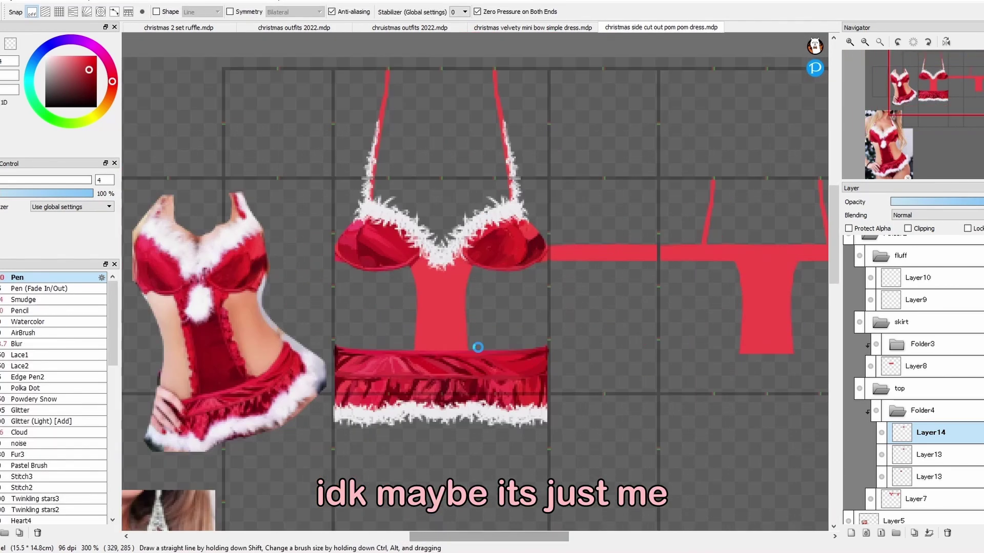
pyautogui.keyDown('alt'); pyautogui.click(556, 250); pyautogui.keyUp('alt')
pyautogui.scroll(-4, 556, 249)
pyautogui.scroll(4, 556, 249)
pyautogui.keyDown('alt'); pyautogui.click(472, 220); pyautogui.keyUp('alt')
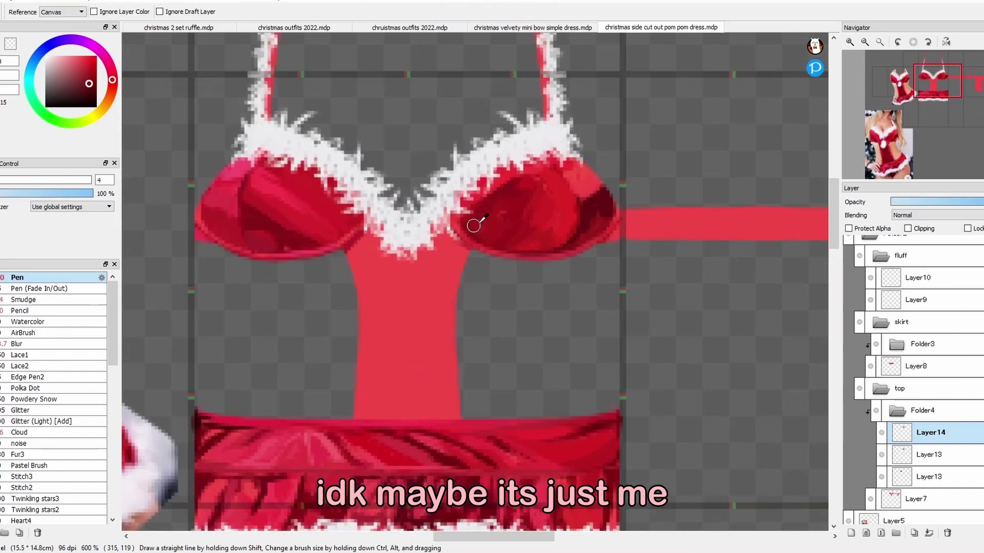
pyautogui.scroll(-2, 471, 220)
pyautogui.scroll(2, 379, 281)
pyautogui.keyDown('alt'); pyautogui.click(423, 240); pyautogui.keyUp('alt')
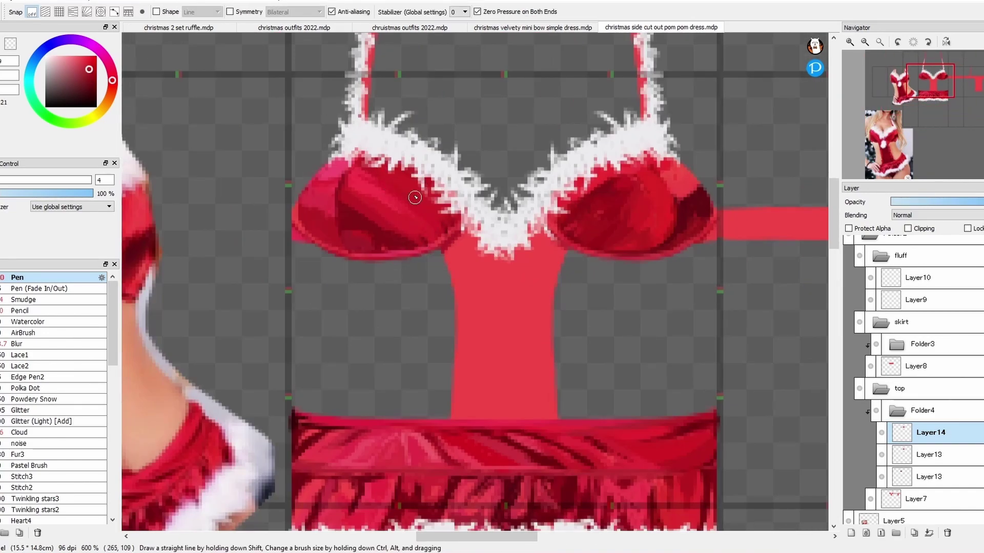
# Add a new layer beneath the cup shading and outline the sides of the centre torso panel in deep red.
pyautogui.keyDown('alt'); pyautogui.click(415, 197); pyautogui.keyUp('alt')
pyautogui.scroll(-4, 415, 198)
pyautogui.hotkey('ctrl', 'shift', 'n')
pyautogui.scroll(2, 473, 524)
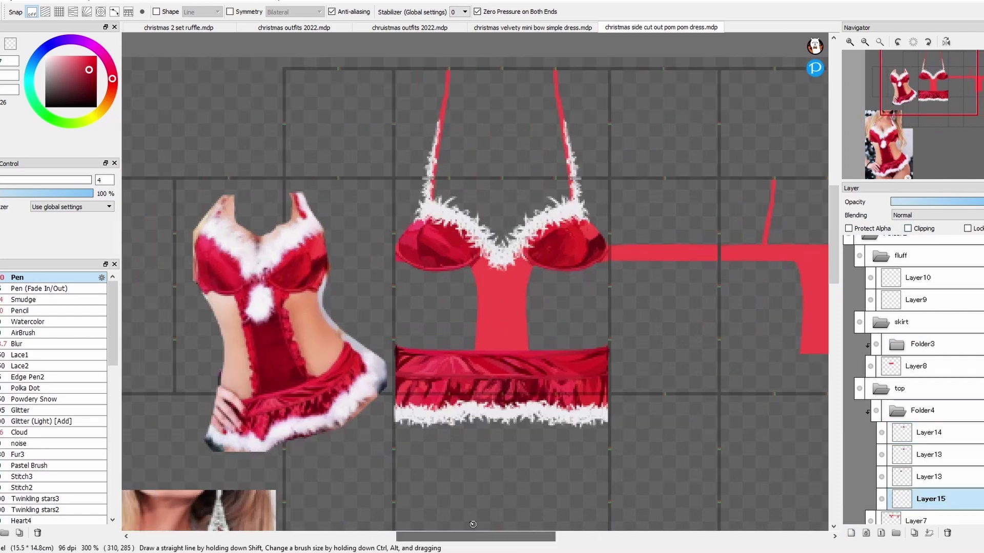
pyautogui.scroll(1, 476, 282)
pyautogui.keyDown('alt'); pyautogui.click(478, 257); pyautogui.keyUp('alt')
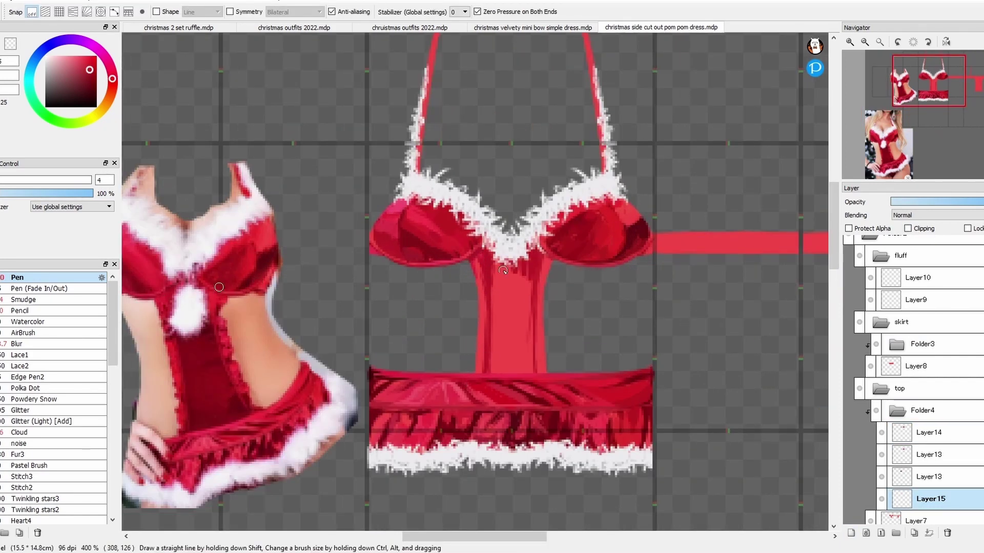
# Fill the centre torso panel with dark red velvet tones sampled from the reference, leaving light red strips along both sides.
pyautogui.moveTo(533, 283); pyautogui.dragTo(492, 299)
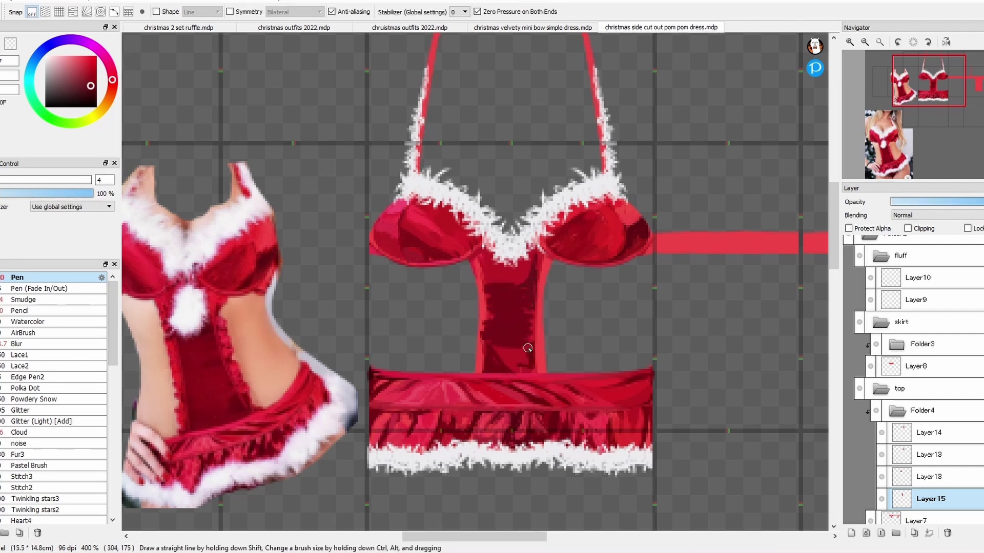
pyautogui.keyDown('alt'); pyautogui.click(222, 371); pyautogui.keyUp('alt')
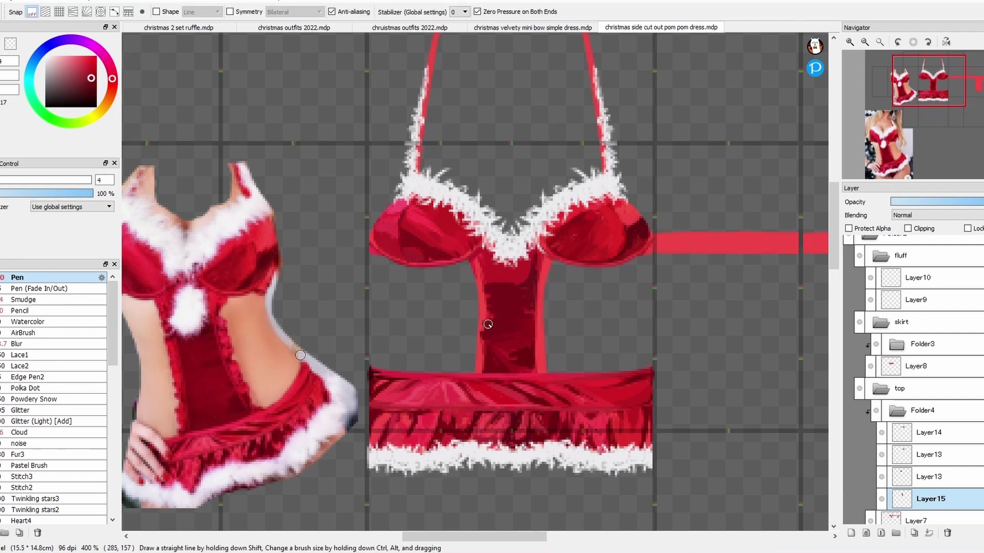
pyautogui.keyDown('alt'); pyautogui.click(245, 368); pyautogui.keyUp('alt')
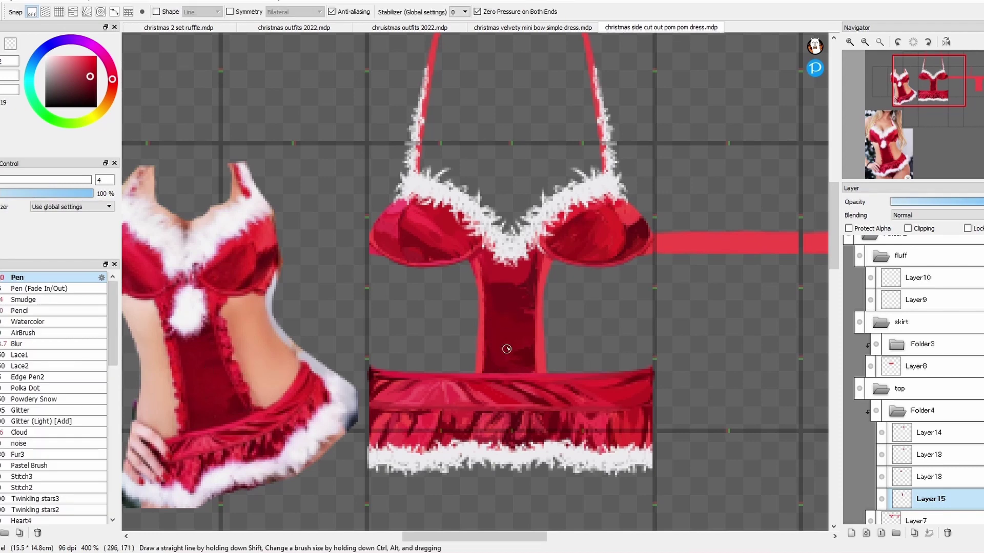
pyautogui.keyDown('alt'); pyautogui.click(490, 349); pyautogui.keyUp('alt')
pyautogui.keyDown('alt'); pyautogui.click(537, 327); pyautogui.keyUp('alt')
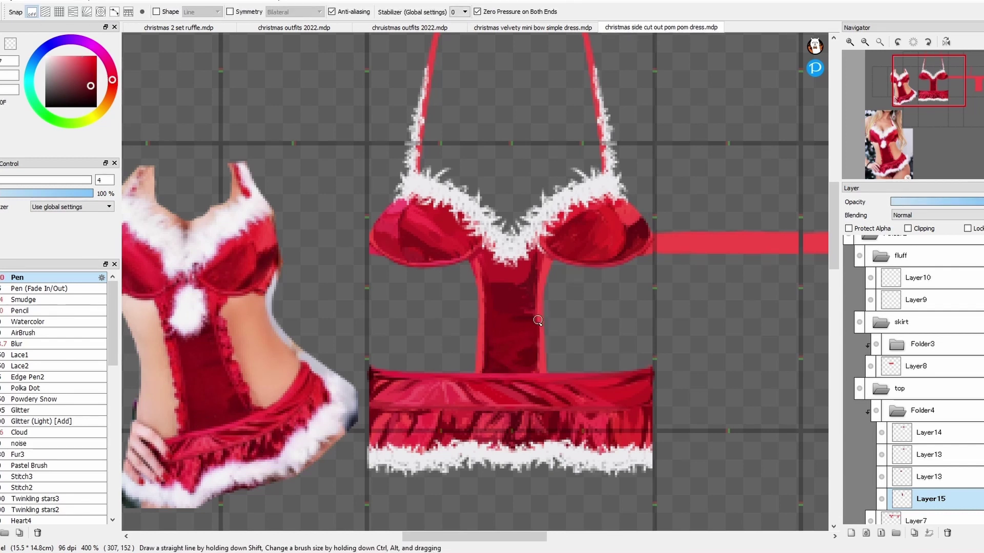
# Paint subtle horizontal velvet folds up the centre panel to the neckline fur with sampled dark reds.
pyautogui.keyDown('alt'); pyautogui.click(513, 311); pyautogui.keyUp('alt')
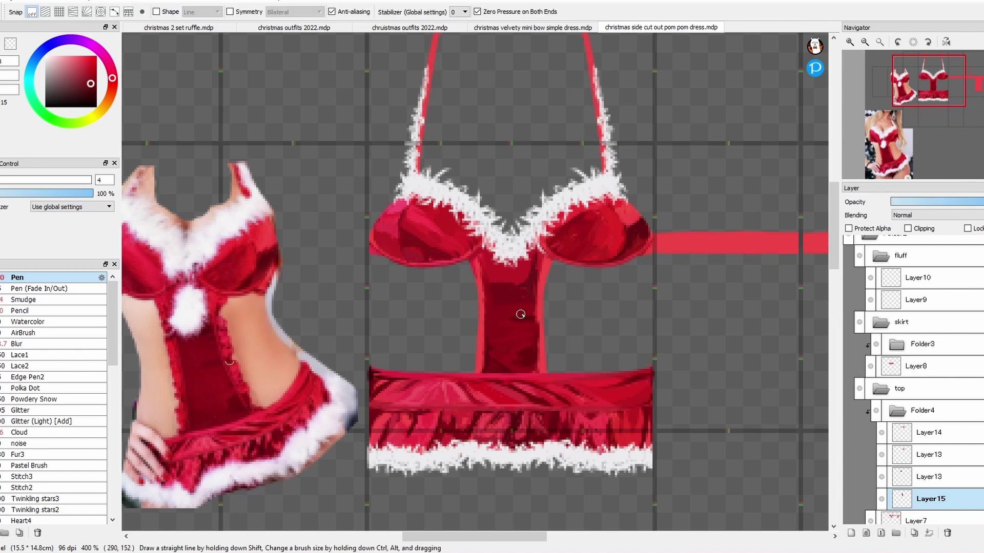
pyautogui.keyDown('alt'); pyautogui.click(492, 291); pyautogui.keyUp('alt')
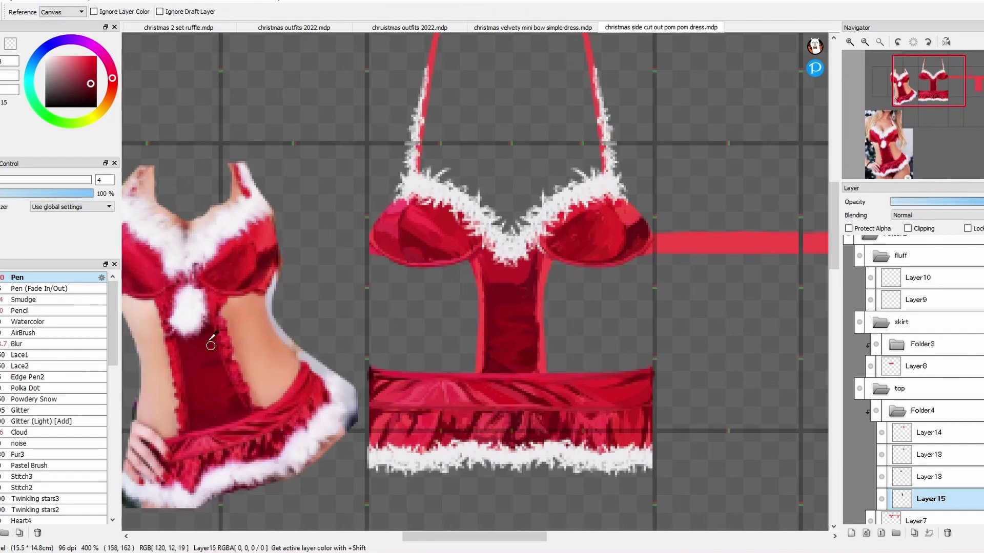
pyautogui.keyDown('alt'); pyautogui.click(536, 283); pyautogui.keyUp('alt')
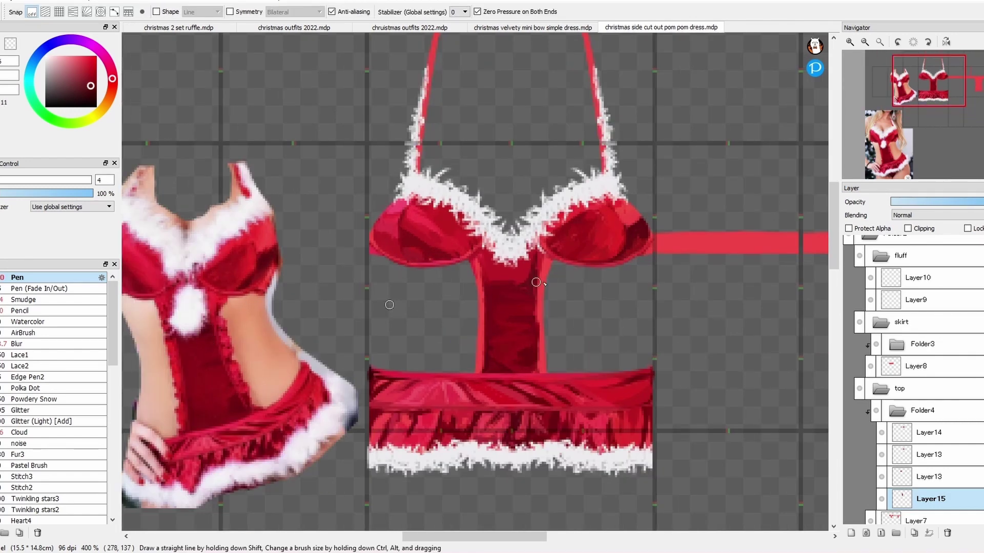
pyautogui.keyDown('alt'); pyautogui.click(497, 271); pyautogui.keyUp('alt')
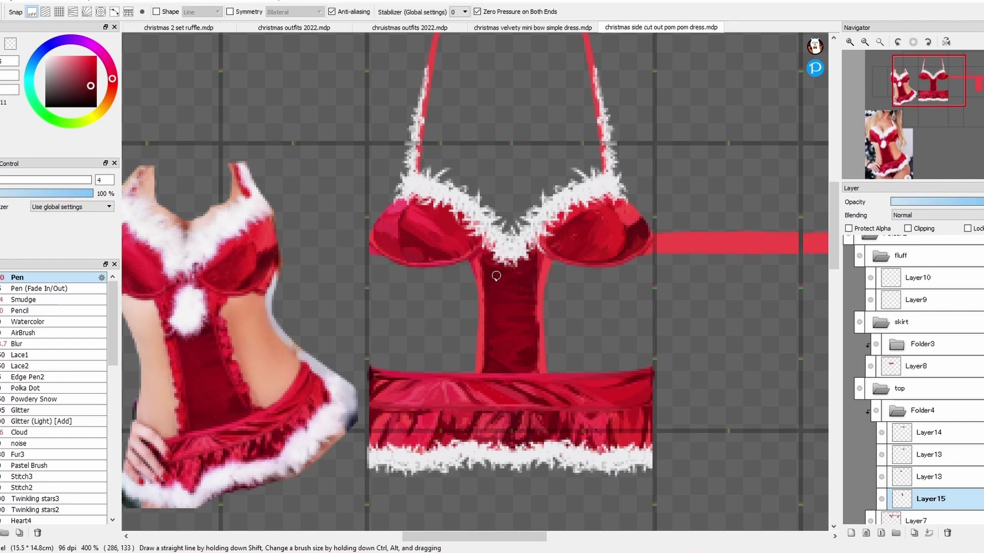
# Add a new layer above the centre panel's shading and tint the panel's side strips with sampled reds.
pyautogui.hotkey('ctrl', 'shift', 'n')
pyautogui.scroll(-2, 513, 287)
pyautogui.scroll(2, 544, 279)
pyautogui.press('e')
pyautogui.scroll(-3, 545, 279)
pyautogui.scroll(3, 257, 355)
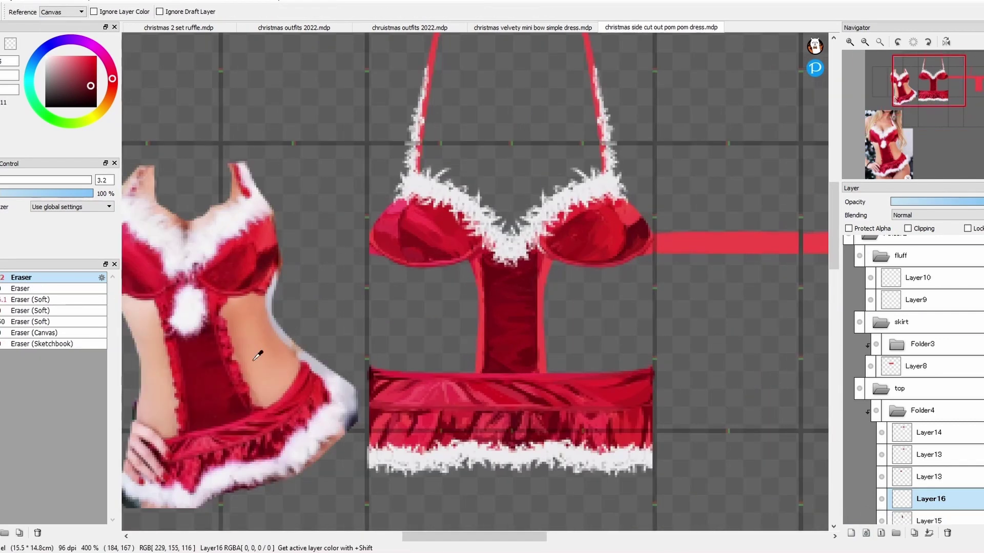
pyautogui.keyDown('alt'); pyautogui.click(485, 302); pyautogui.keyUp('alt')
pyautogui.press('b')
pyautogui.press('e')
pyautogui.press('b')
pyautogui.keyDown('alt'); pyautogui.click(554, 271); pyautogui.keyUp('alt')
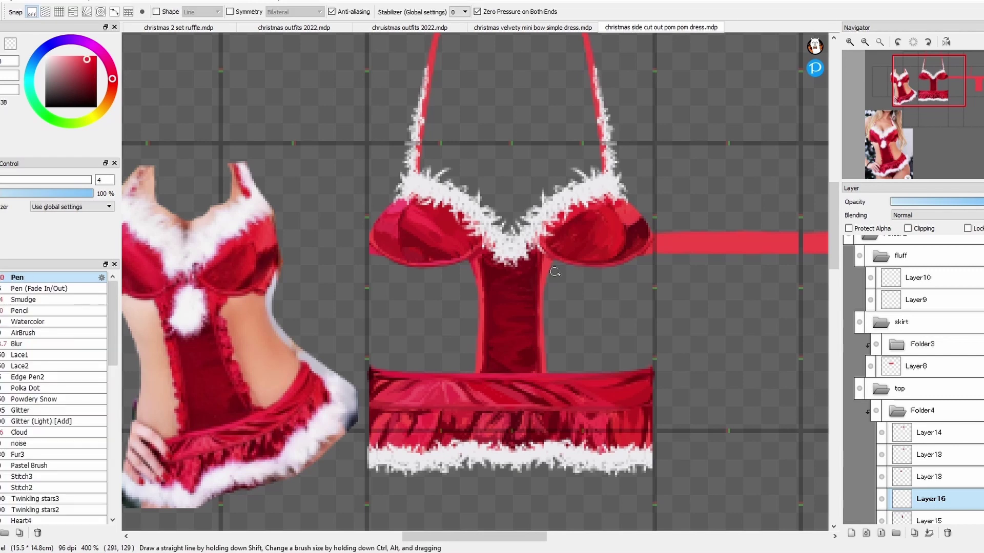
# Paint small ruffles along the lower left edge of the centre panel on Layer7 with a 1.6 pen and sampled reds.
pyautogui.keyDown('alt'); pyautogui.click(479, 351); pyautogui.keyUp('alt')
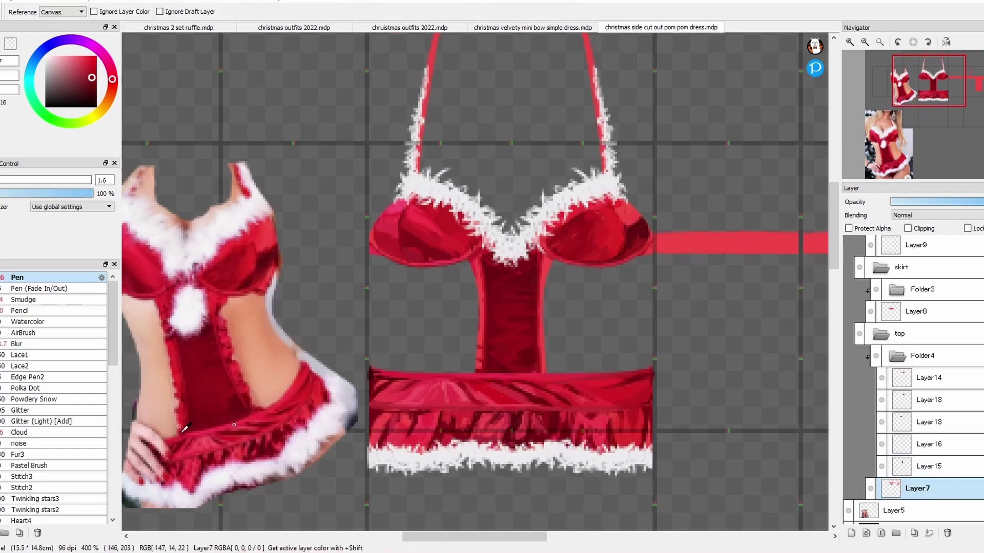
pyautogui.keyDown('alt'); pyautogui.click(482, 354); pyautogui.keyUp('alt')
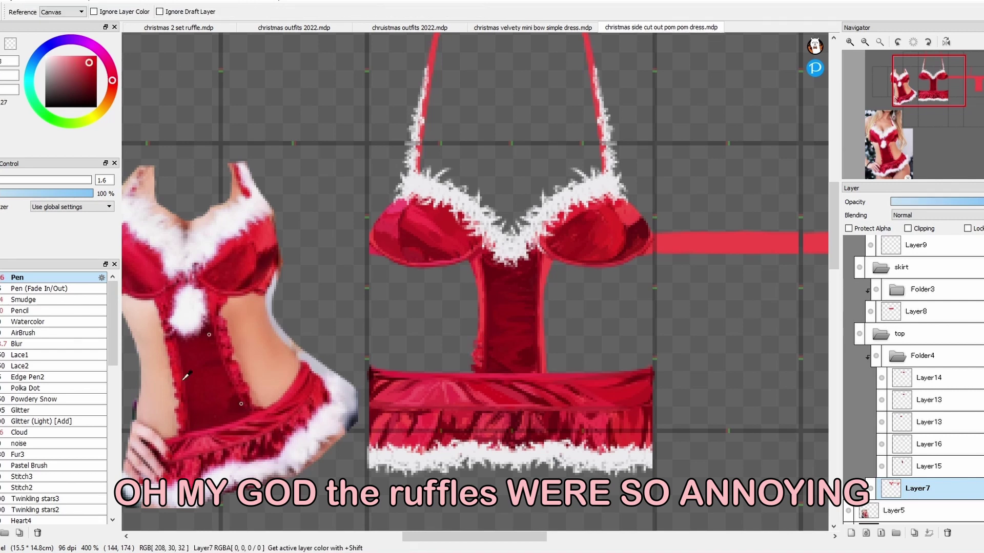
pyautogui.keyDown('alt'); pyautogui.click(479, 328); pyautogui.keyUp('alt')
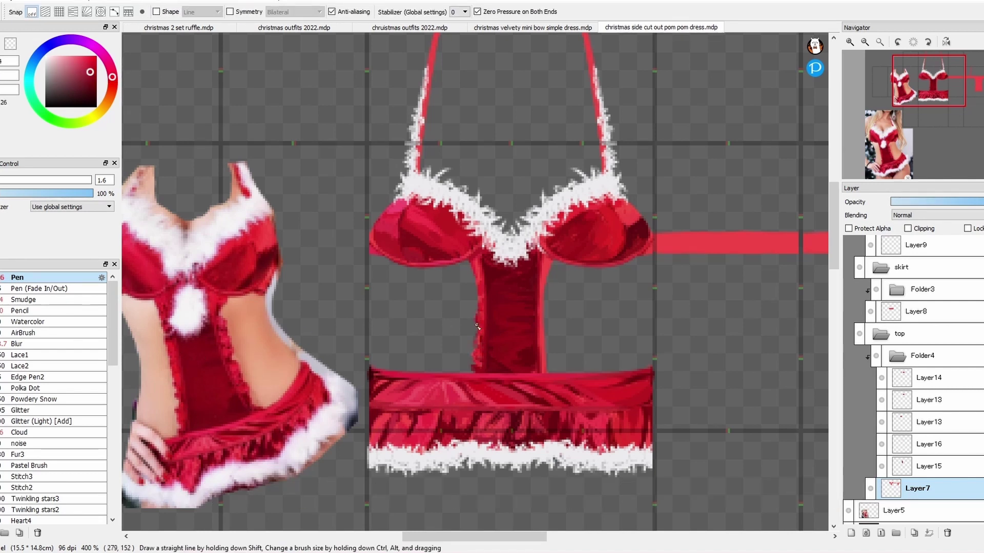
pyautogui.keyDown('alt'); pyautogui.click(474, 336); pyautogui.keyUp('alt')
pyautogui.keyDown('alt'); pyautogui.click(475, 372); pyautogui.keyUp('alt')
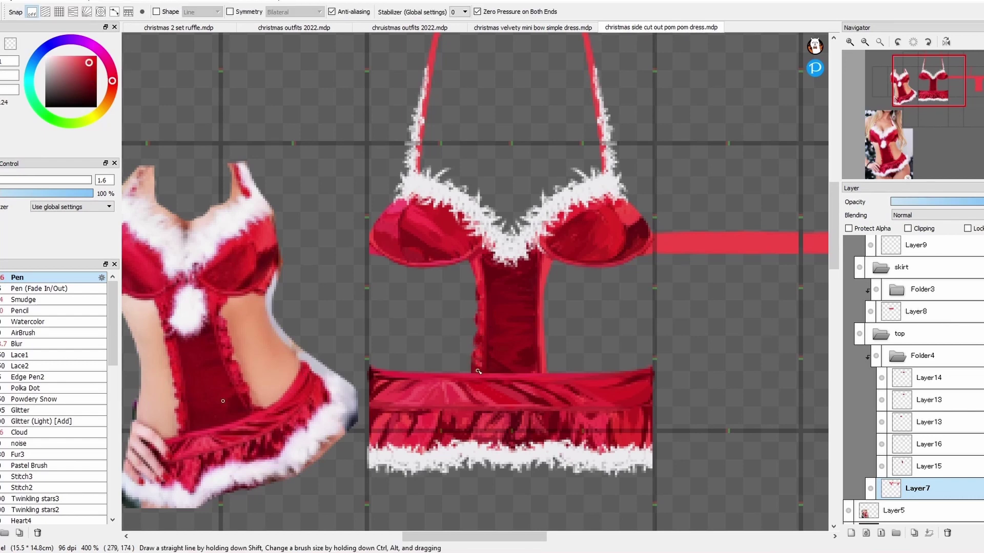
# Continue the ruffle trim up the panel's left edge to the left cup, adding dark red gaps between the ruffles.
pyautogui.hscroll(-1, 484, 306)
pyautogui.keyDown('alt'); pyautogui.click(497, 353); pyautogui.keyUp('alt')
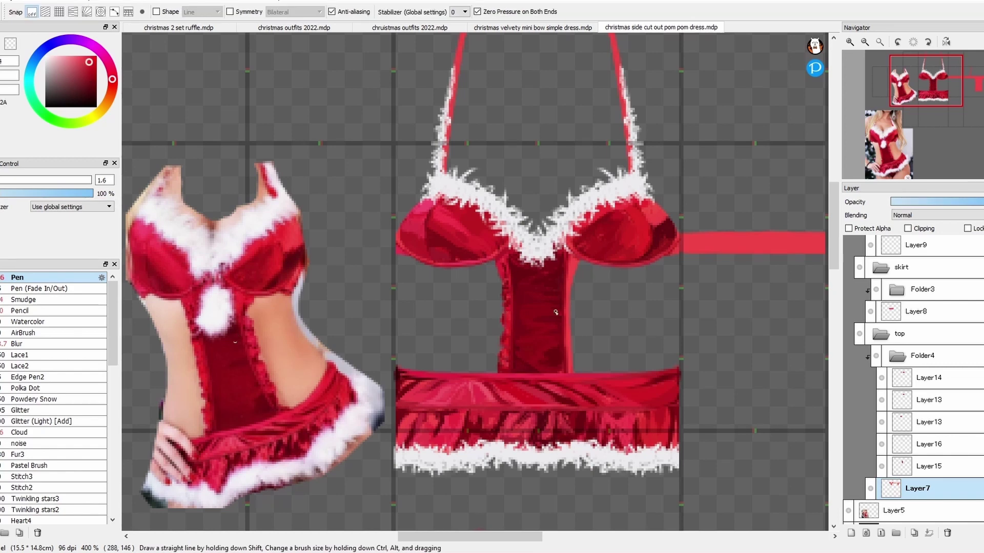
pyautogui.keyDown('alt'); pyautogui.click(512, 322); pyautogui.keyUp('alt')
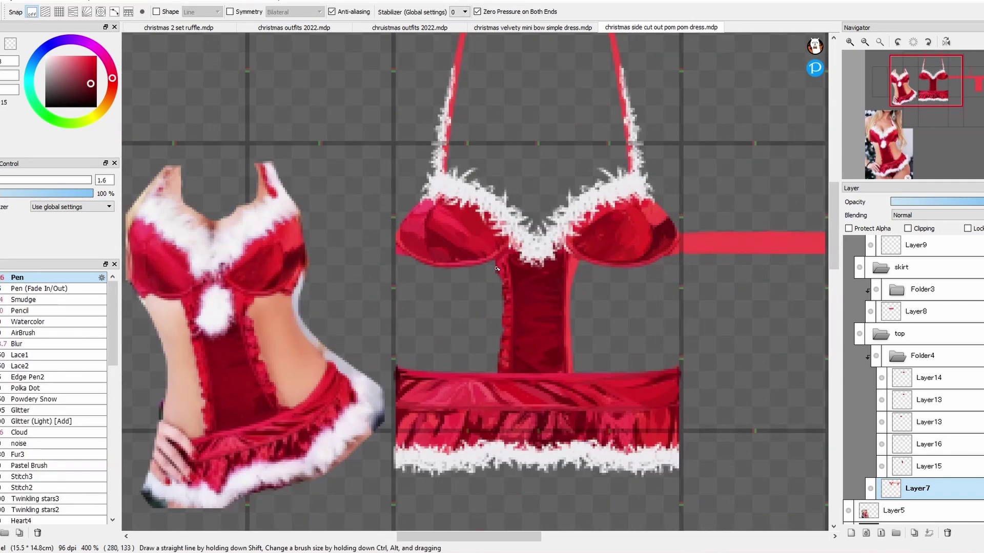
pyautogui.keyDown('alt'); pyautogui.click(487, 262); pyautogui.keyUp('alt')
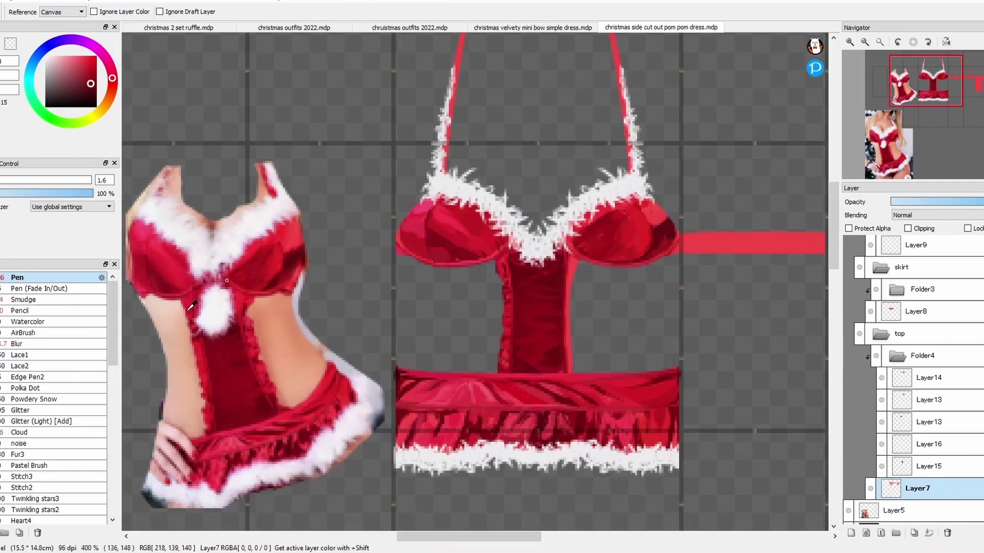
# Paint small ruffles along the upper right edge of the centre panel on Layer7 with the 1.6 pen and sampled reds.
pyautogui.hscroll(3, 487, 261)
pyautogui.keyDown('alt'); pyautogui.click(196, 315); pyautogui.keyUp('alt')
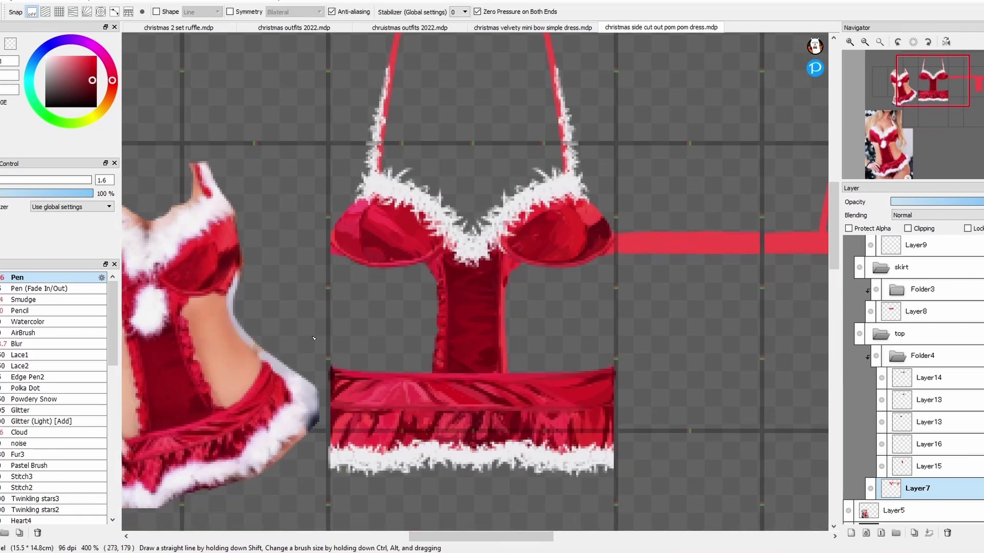
pyautogui.keyDown('alt'); pyautogui.click(209, 318); pyautogui.keyUp('alt')
pyautogui.keyDown('alt'); pyautogui.click(504, 310); pyautogui.keyUp('alt')
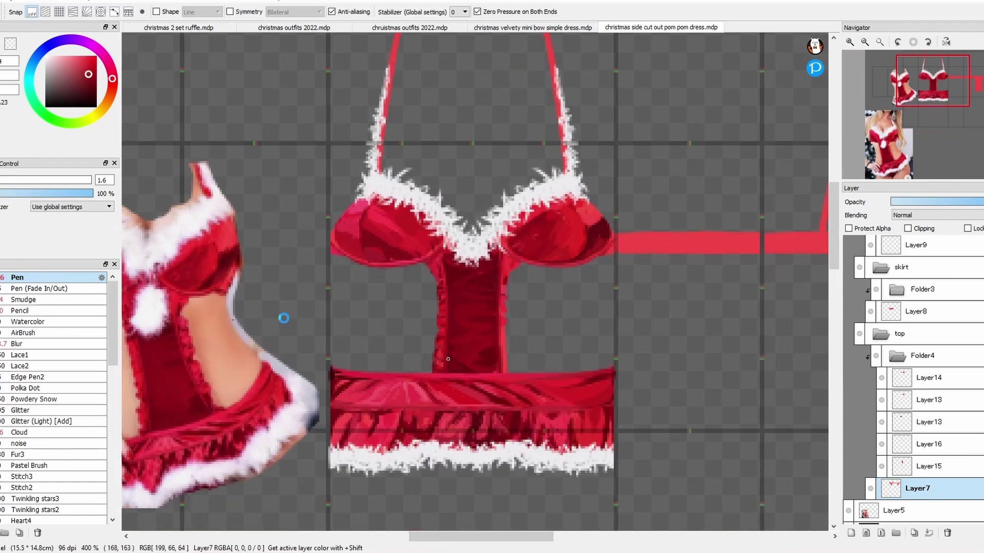
pyautogui.keyDown('alt'); pyautogui.click(504, 328); pyautogui.keyUp('alt')
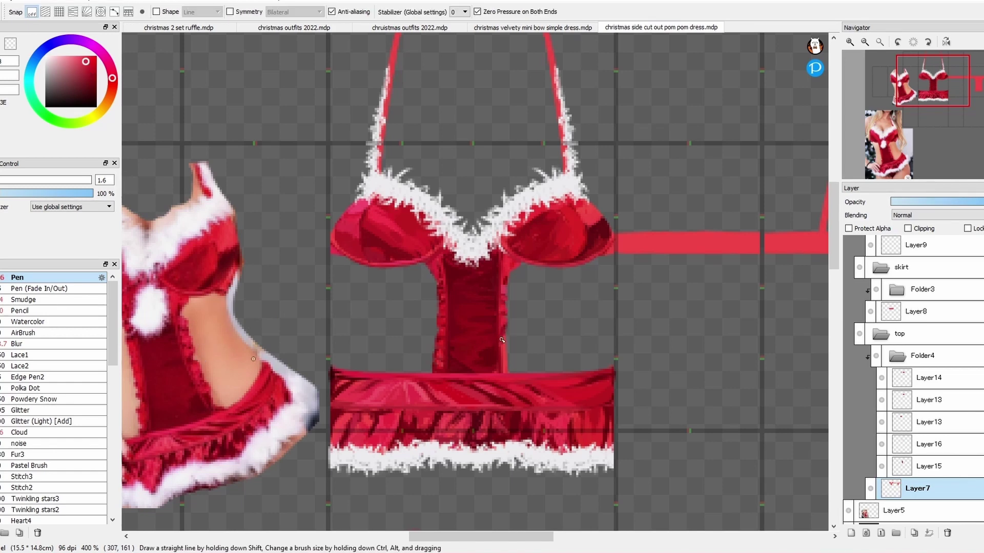
# Continue the ruffle trim down the panel's right edge to the skirt and touch it up with reds sampled from the reference.
pyautogui.keyDown('alt'); pyautogui.click(502, 339); pyautogui.keyUp('alt')
pyautogui.keyDown('alt'); pyautogui.click(505, 367); pyautogui.keyUp('alt')
pyautogui.keyDown('alt'); pyautogui.click(503, 354); pyautogui.keyUp('alt')
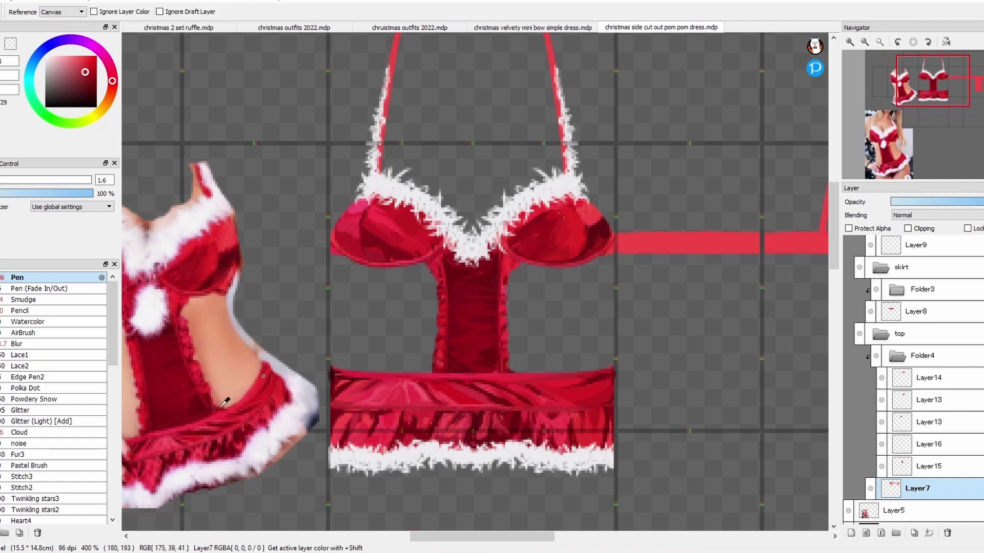
pyautogui.scroll(-1, 542, 327)
pyautogui.keyDown('alt'); pyautogui.click(164, 391); pyautogui.keyUp('alt')
pyautogui.scroll(1, 557, 438)
pyautogui.keyDown('alt'); pyautogui.click(505, 281); pyautogui.keyUp('alt')
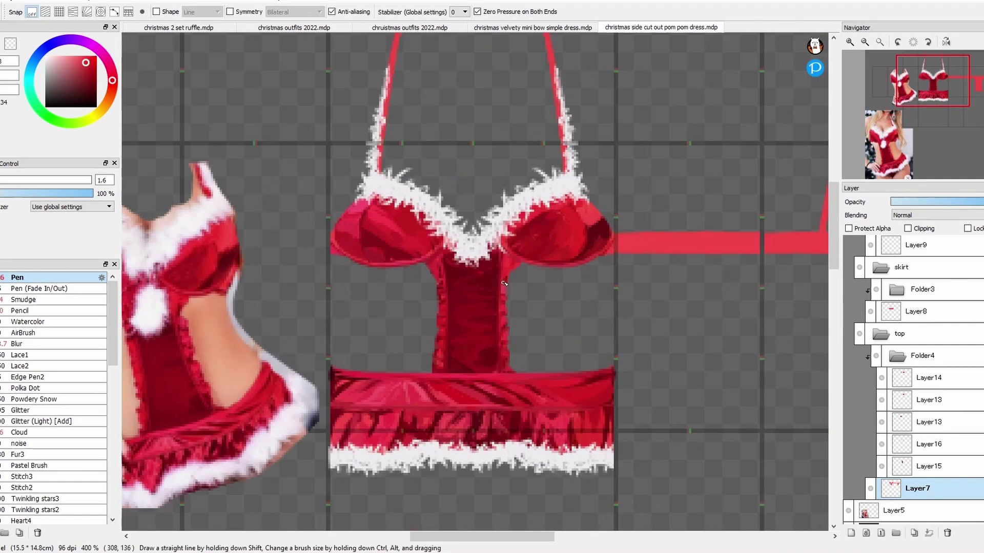
pyautogui.scroll(-3, 507, 291)
pyautogui.scroll(3, 508, 291)
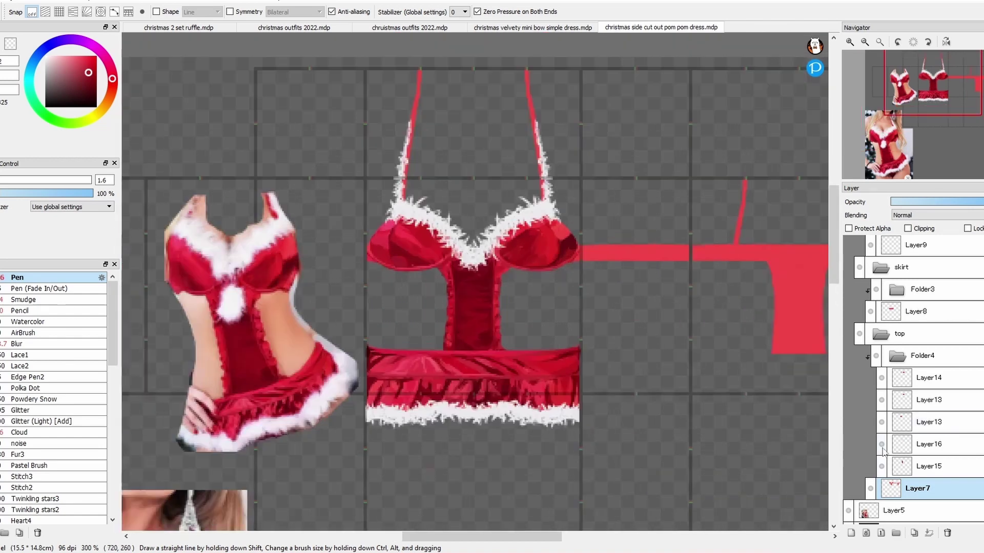
# Add a clipped Overlay layer above Folder4 in the top folder and paint light and dark accents on the panel ruffles.
pyautogui.hotkey('ctrl', 'shift', 'n')
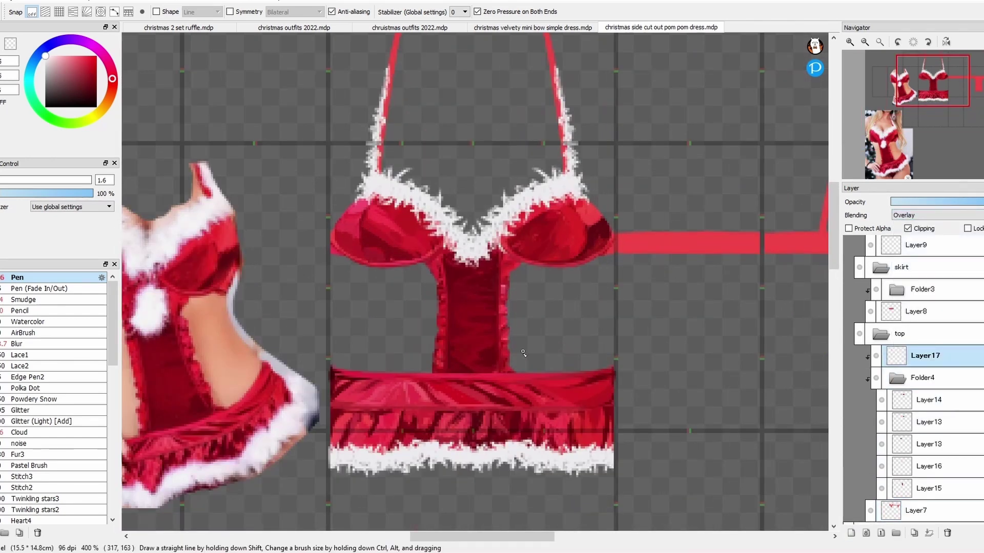
pyautogui.scroll(-2, 790, 285)
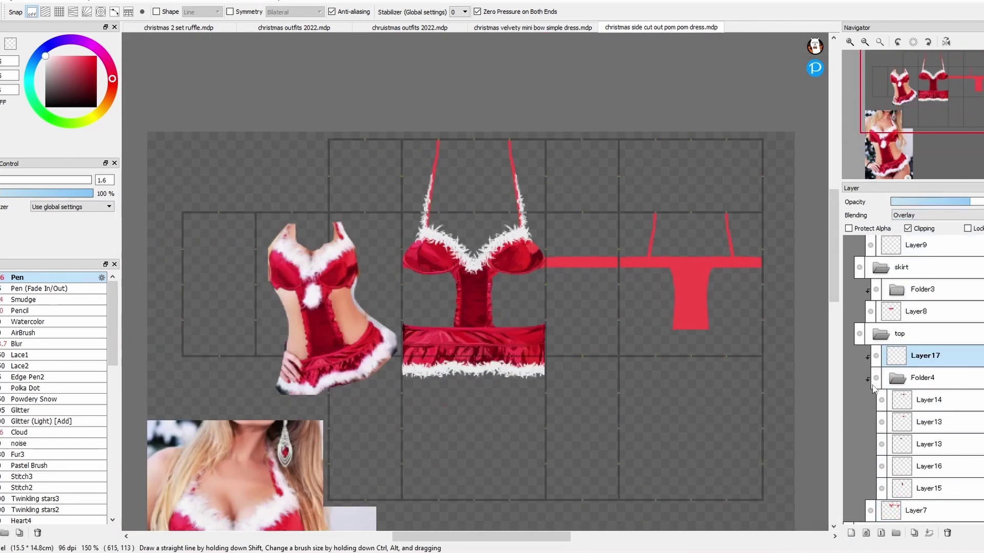
pyautogui.scroll(4, 437, 405)
pyautogui.keyDown('alt'); pyautogui.click(437, 405); pyautogui.keyUp('alt')
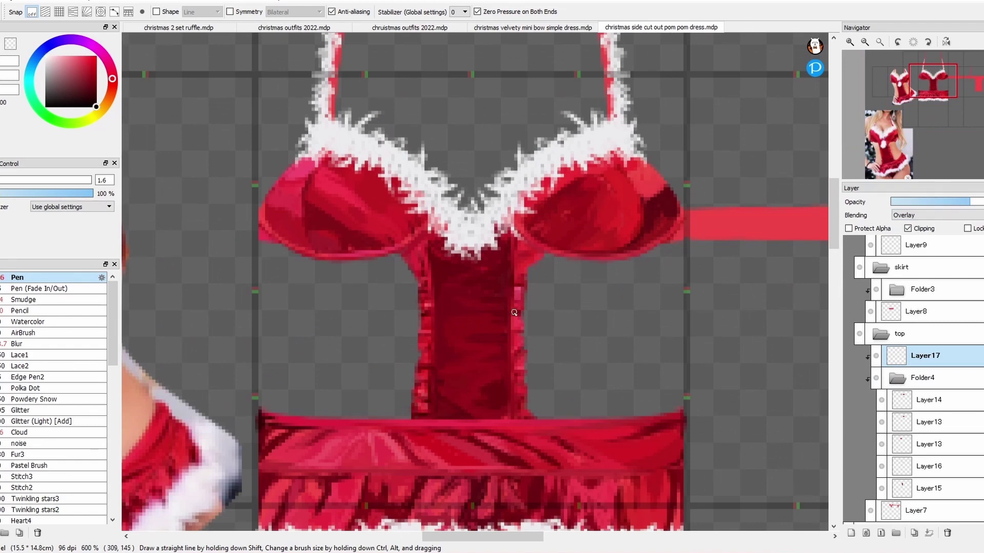
pyautogui.scroll(-3, 533, 401)
pyautogui.keyDown('alt'); pyautogui.click(318, 329); pyautogui.keyUp('alt')
pyautogui.scroll(3, 319, 329)
pyautogui.scroll(-3, 475, 282)
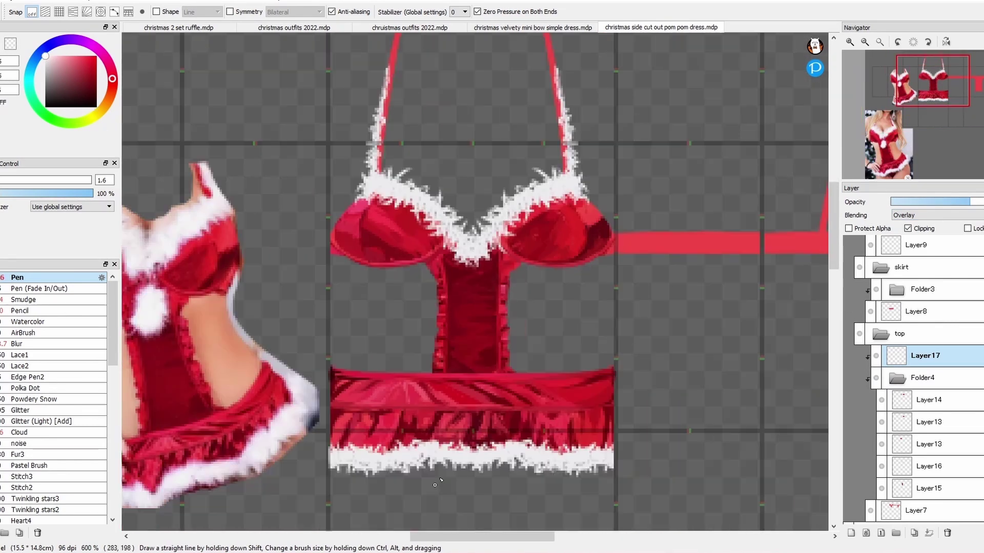
# Paint a white fluffy pom pom below the neckline fur on the ball layer and centre it on the panel.
pyautogui.click(951, 203)
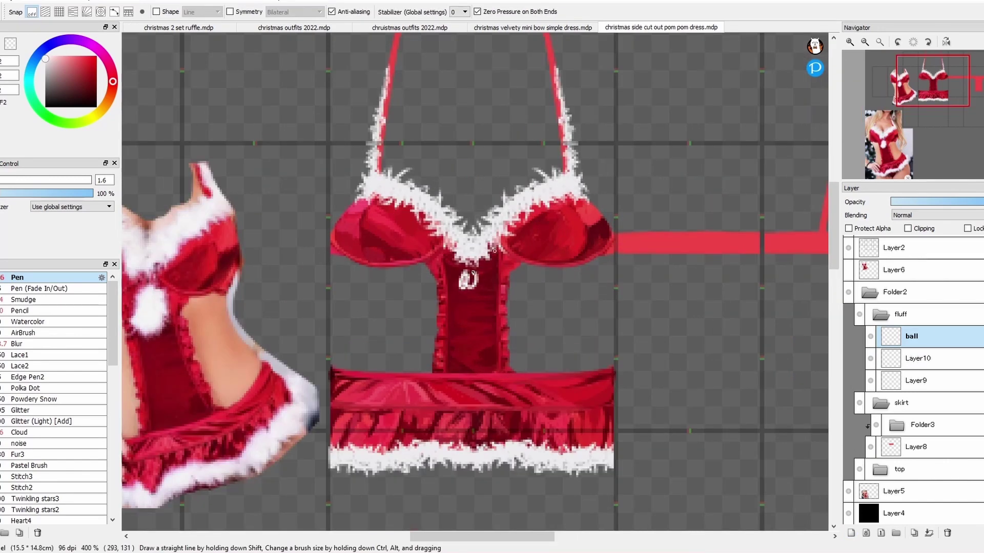
pyautogui.moveTo(475, 265); pyautogui.dragTo(459, 279)
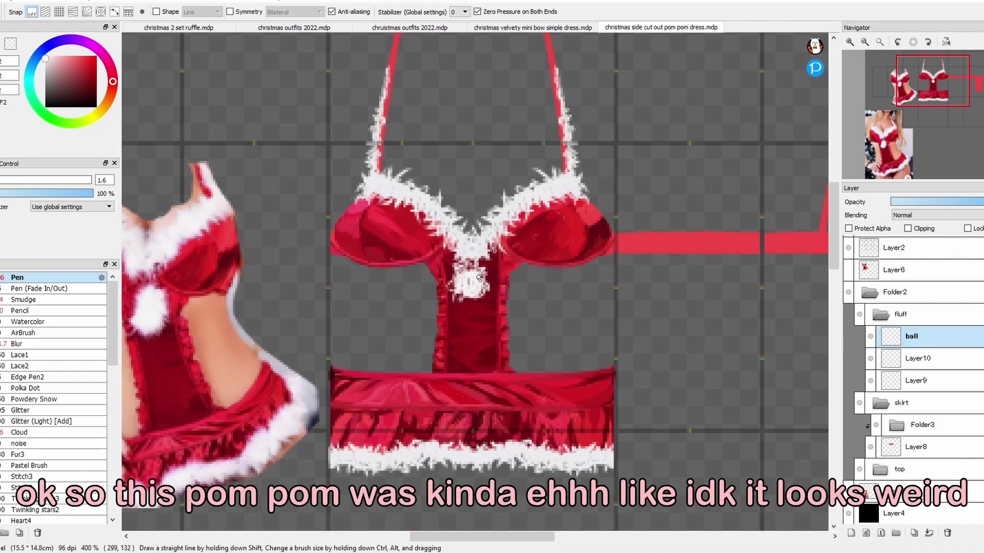
pyautogui.scroll(-2, 478, 264)
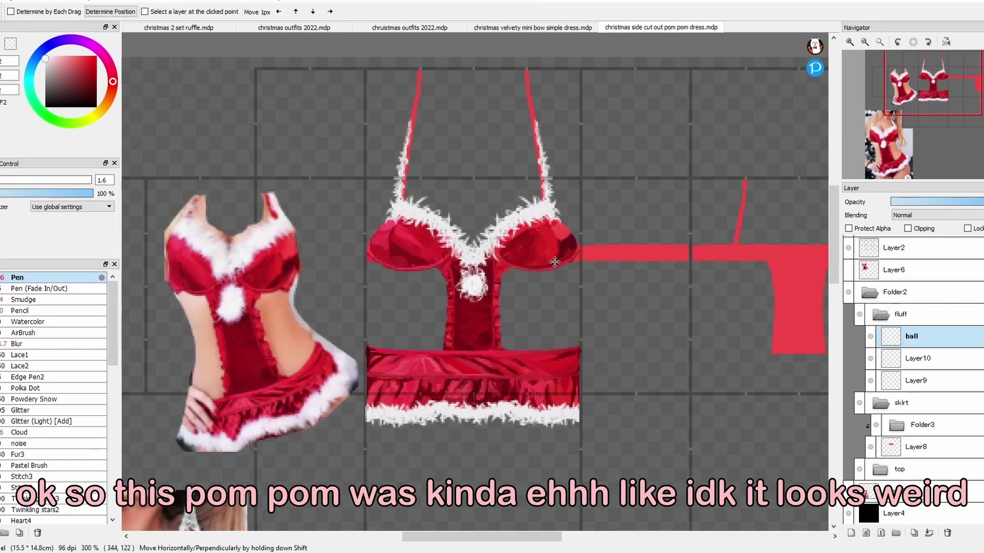
pyautogui.scroll(2, 479, 308)
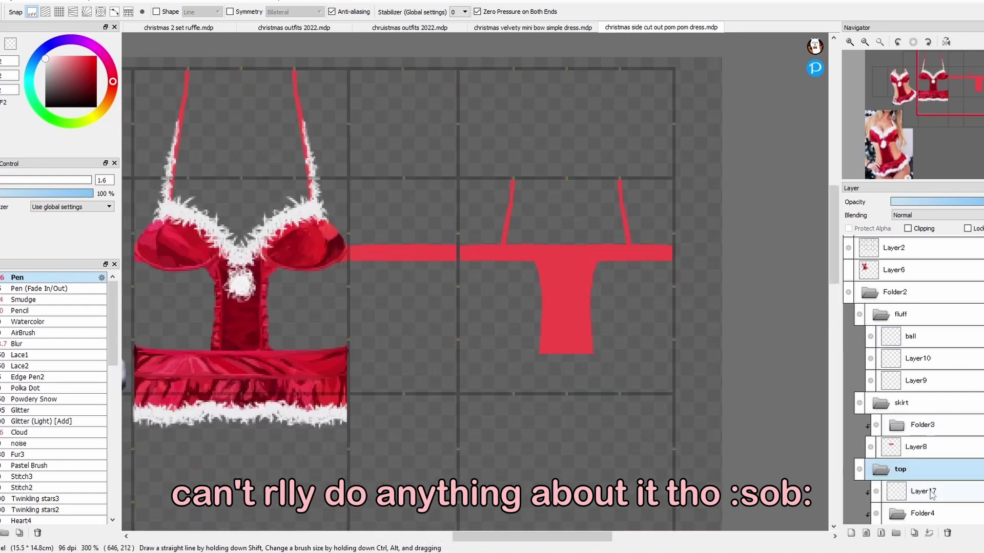
# Add a new layer in Folder4 and shade the side band with horizontal streaks of sampled dark reds.
pyautogui.moveTo(245, 314); pyautogui.dragTo(371, 316)
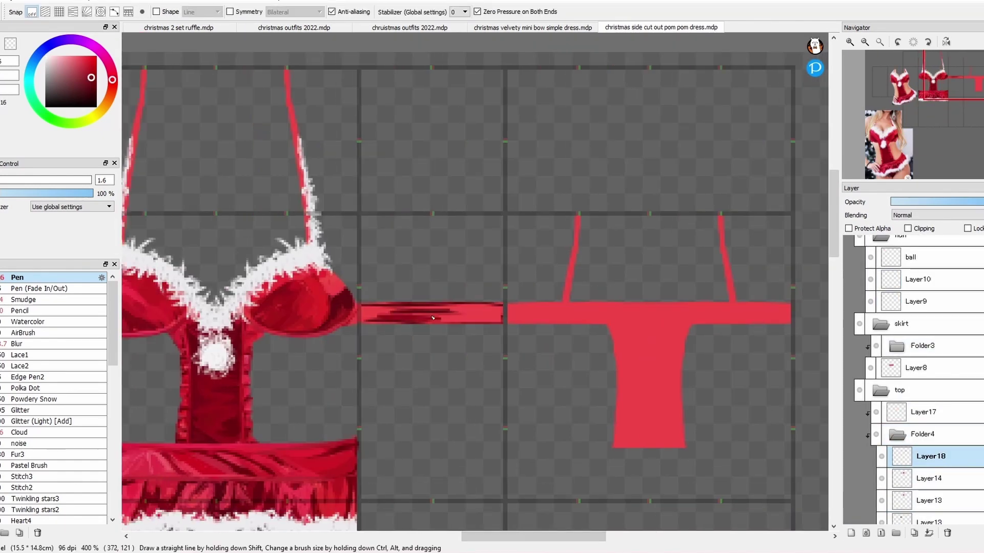
pyautogui.keyDown('alt'); pyautogui.click(365, 313); pyautogui.keyUp('alt')
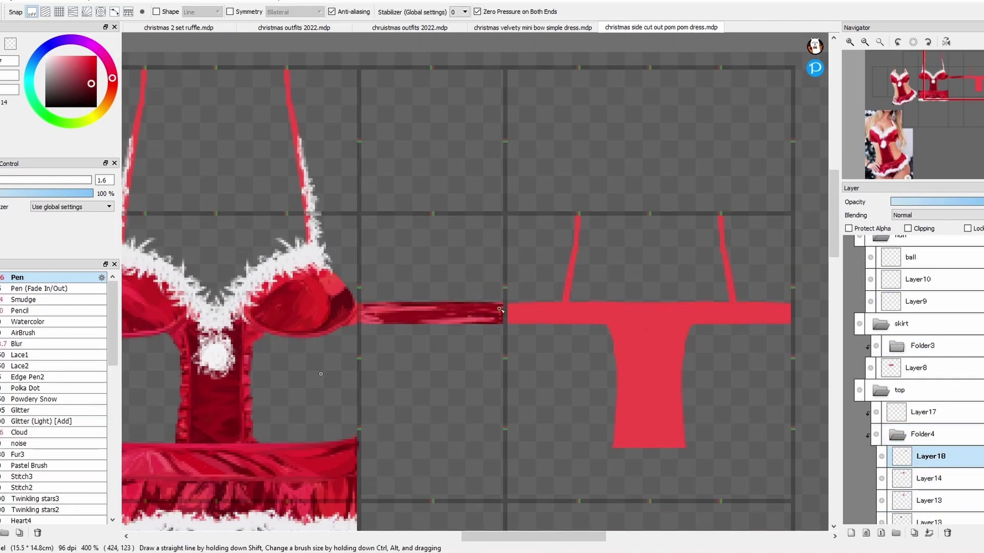
pyautogui.scroll(-4, 478, 303)
pyautogui.scroll(4, 461, 287)
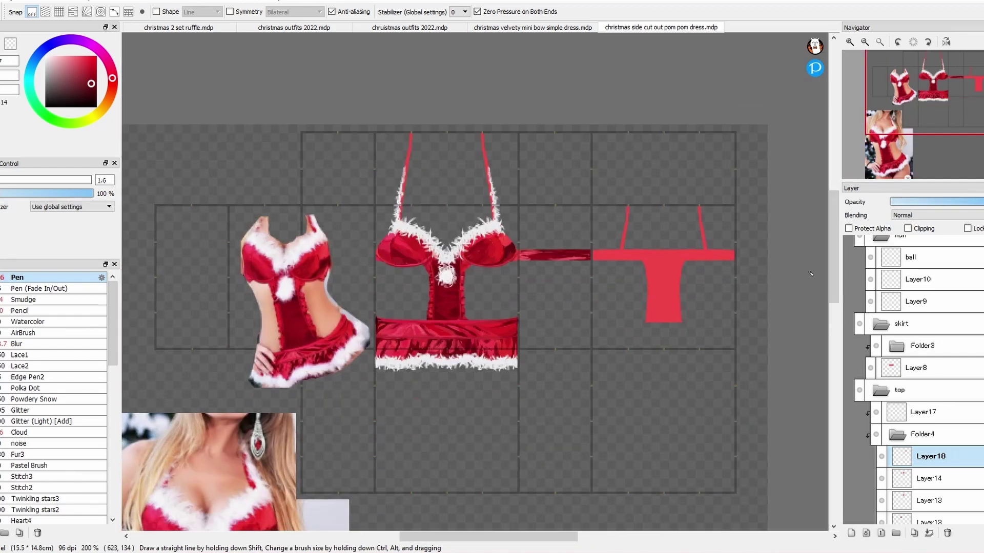
# Blend the side band's shading streaks with the 4.5 Smudge brush.
pyautogui.click(20, 311)
pyautogui.scroll(-4, 429, 232)
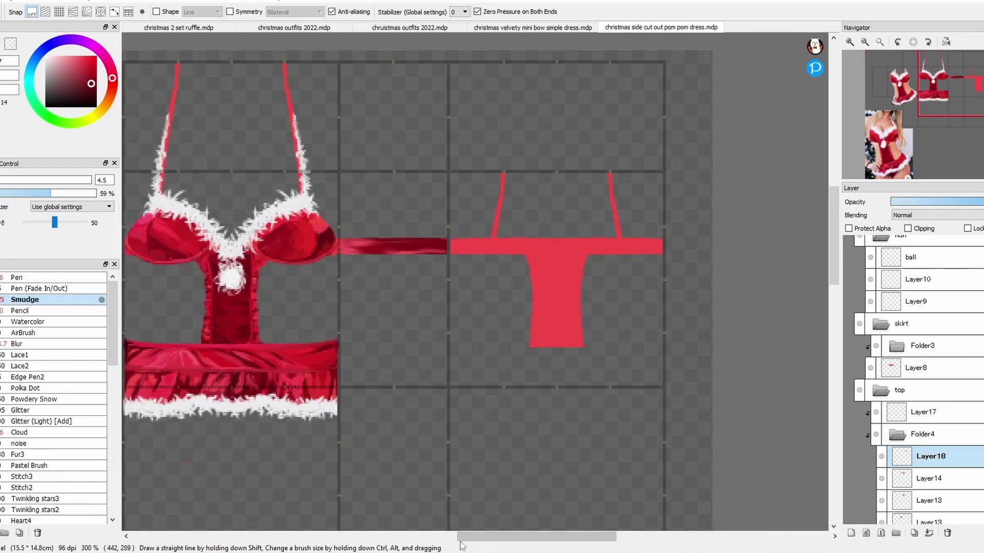
pyautogui.scroll(5, 340, 238)
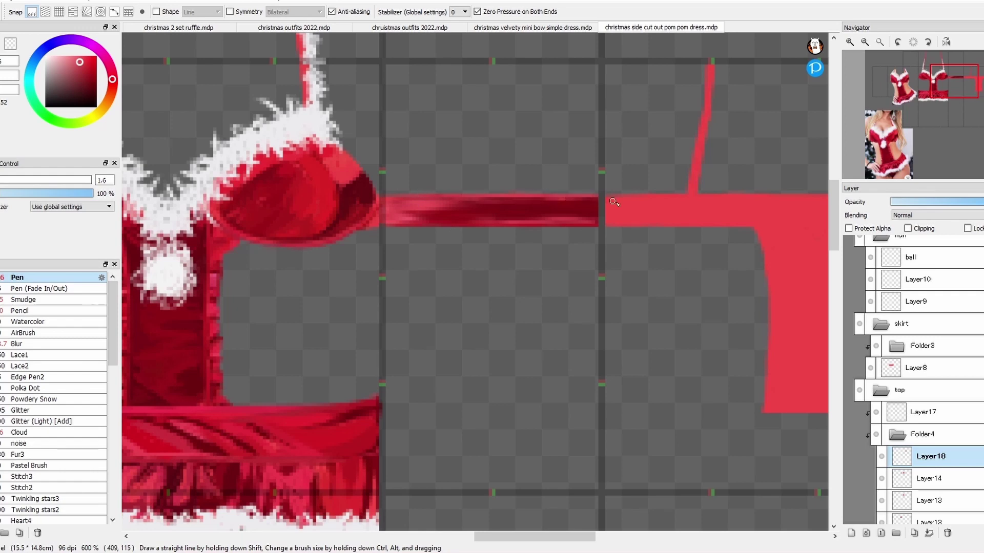
# Refine the side band's highlights and shadows on Layer18 with the 1.6 pen and sampled reds.
pyautogui.scroll(-4, 613, 202)
pyautogui.scroll(4, 468, 244)
pyautogui.keyDown('alt'); pyautogui.click(458, 201); pyautogui.keyUp('alt')
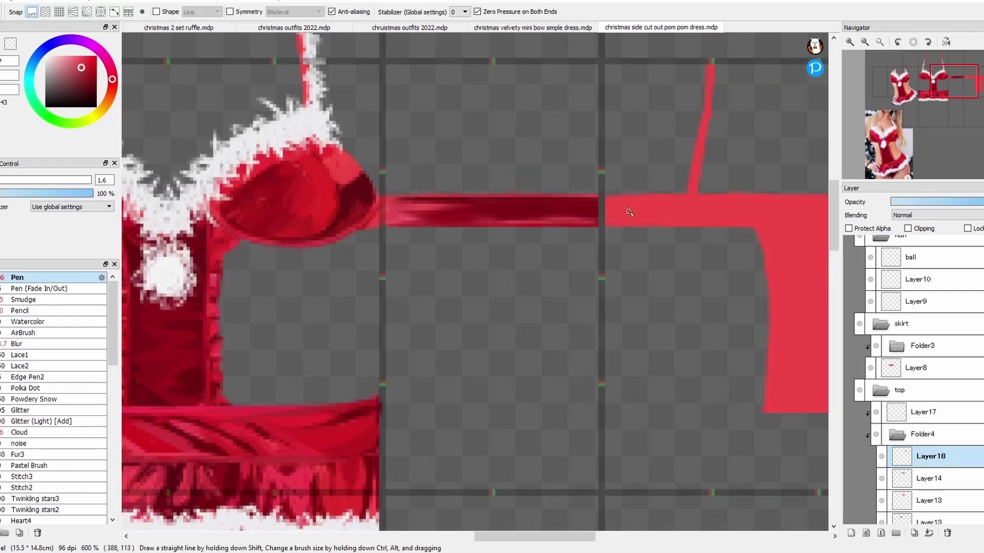
pyautogui.scroll(-4, 629, 212)
pyautogui.scroll(4, 629, 212)
pyautogui.keyDown('alt'); pyautogui.click(473, 222); pyautogui.keyUp('alt')
pyautogui.scroll(-4, 536, 224)
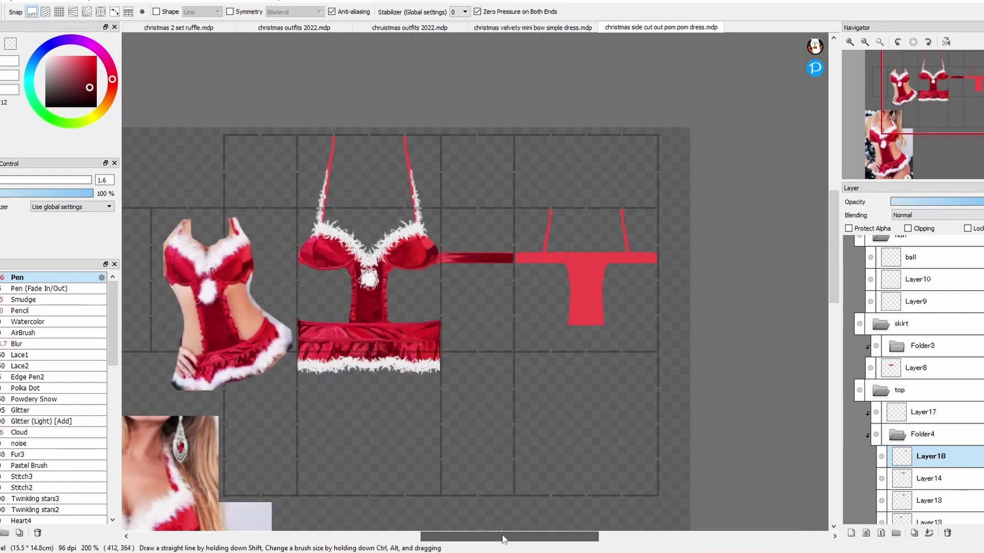
# Copy the side band's shading onto the back band and mirror it across the band's right half.
pyautogui.scroll(3, 536, 223)
pyautogui.press('m')
pyautogui.moveTo(357, 209); pyautogui.dragTo(690, 296)
pyautogui.hotkey('ctrl', 'c')
pyautogui.hotkey('ctrl', 'v')
pyautogui.hotkey('ctrl', 't')
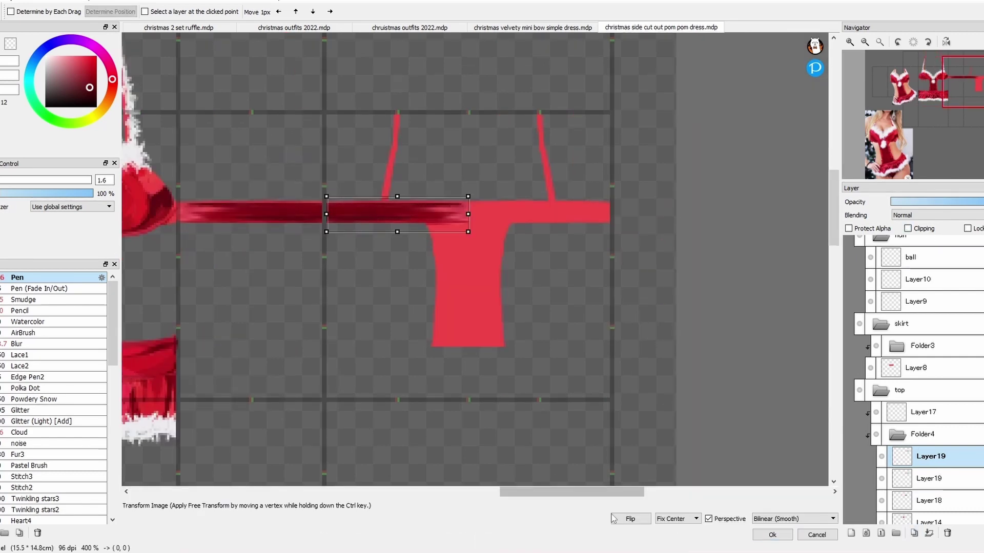
pyautogui.moveTo(472, 220); pyautogui.dragTo(605, 220)
pyautogui.press('Return')
# Paint over the seam and lower edge of the back band's shading with the 1.6 pen and sampled reds.
pyautogui.press('b')
pyautogui.scroll(2, 526, 221)
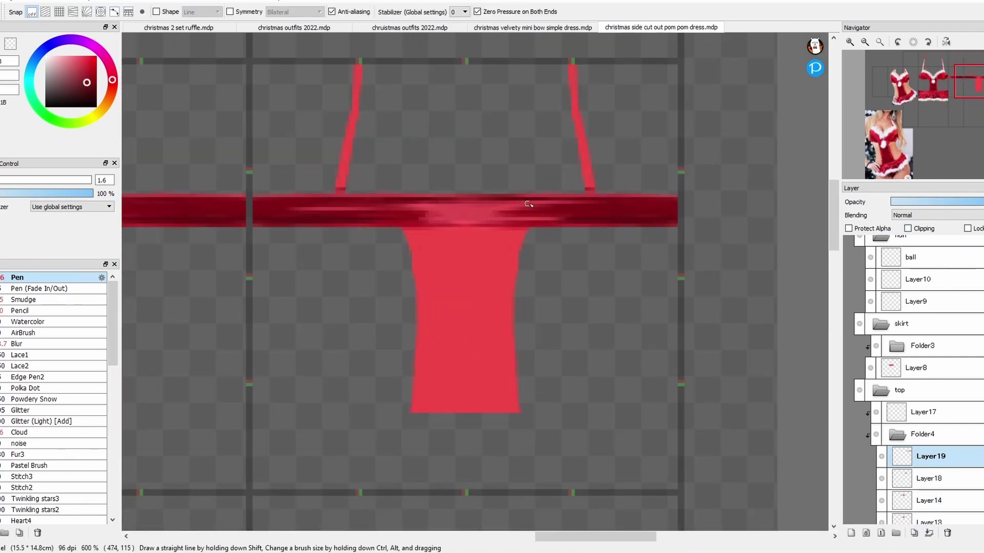
pyautogui.scroll(-4, 484, 241)
pyautogui.scroll(4, 571, 225)
pyautogui.keyDown('alt'); pyautogui.click(570, 224); pyautogui.keyUp('alt')
pyautogui.scroll(-3, 601, 223)
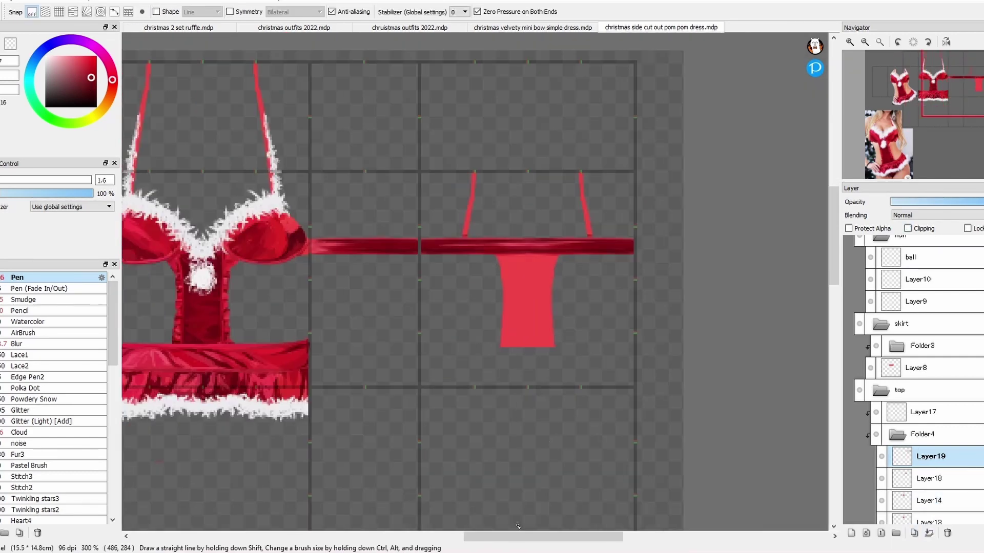
# Merge the matching shading layers in Folder4, naming the band layer "sides" and the centre panel layer "niidle".
pyautogui.scroll(2, 602, 223)
pyautogui.doubleClick(930, 478)
pyautogui.click(567, 389)
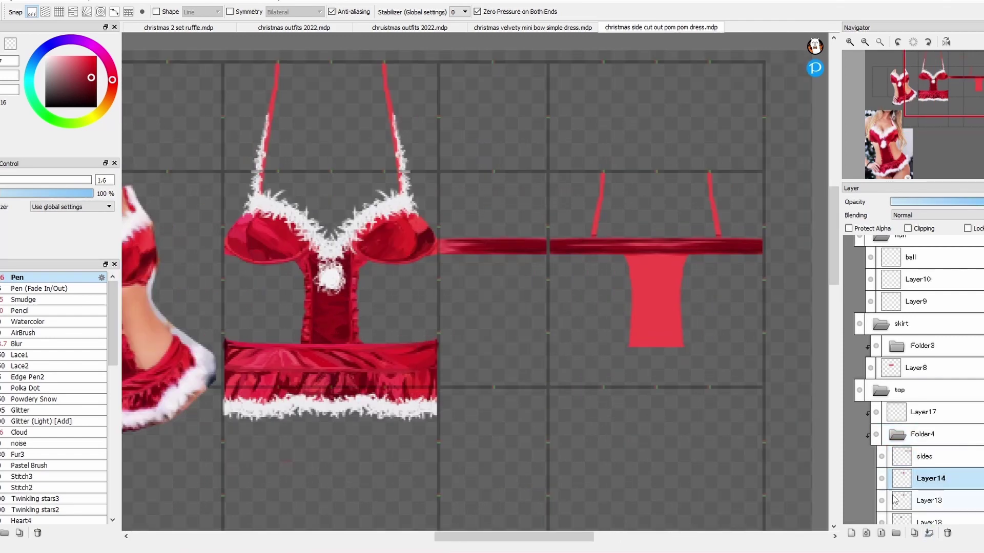
pyautogui.press('v')
pyautogui.click(882, 504)
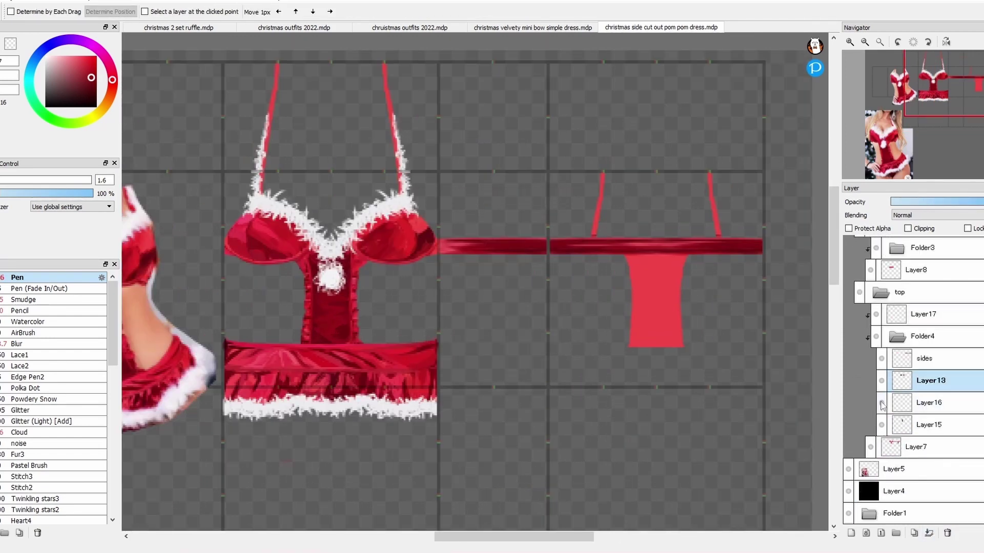
pyautogui.scroll(-2, 882, 504)
pyautogui.scroll(-3, 461, 256)
pyautogui.scroll(3, 461, 256)
pyautogui.scroll(2, 453, 381)
# Smudge the shading on the niidle layer and on both cups in Layer13 with the 4.5 Smudge brush.
pyautogui.press('s')
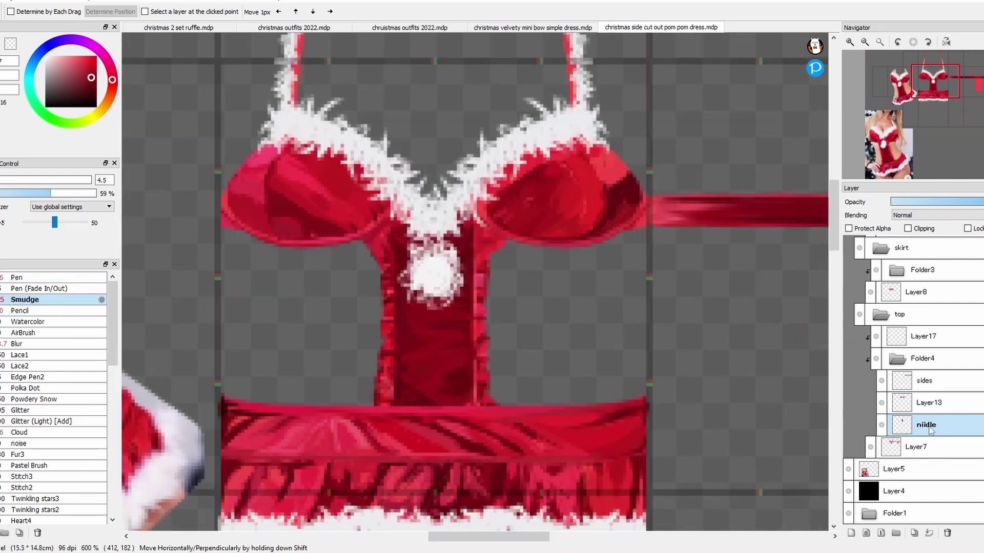
pyautogui.scroll(-3, 423, 346)
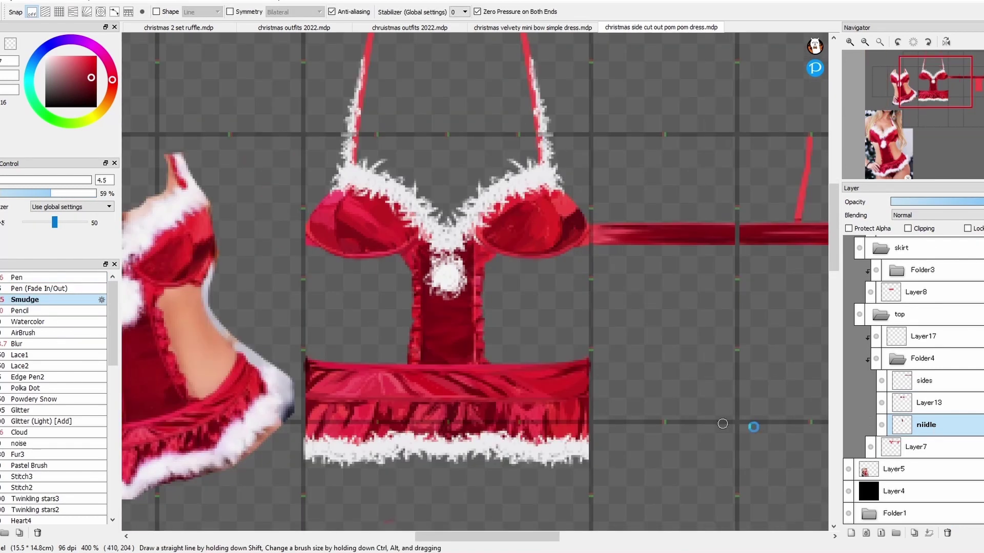
pyautogui.click(930, 402)
pyautogui.scroll(3, 538, 166)
pyautogui.scroll(-3, 630, 195)
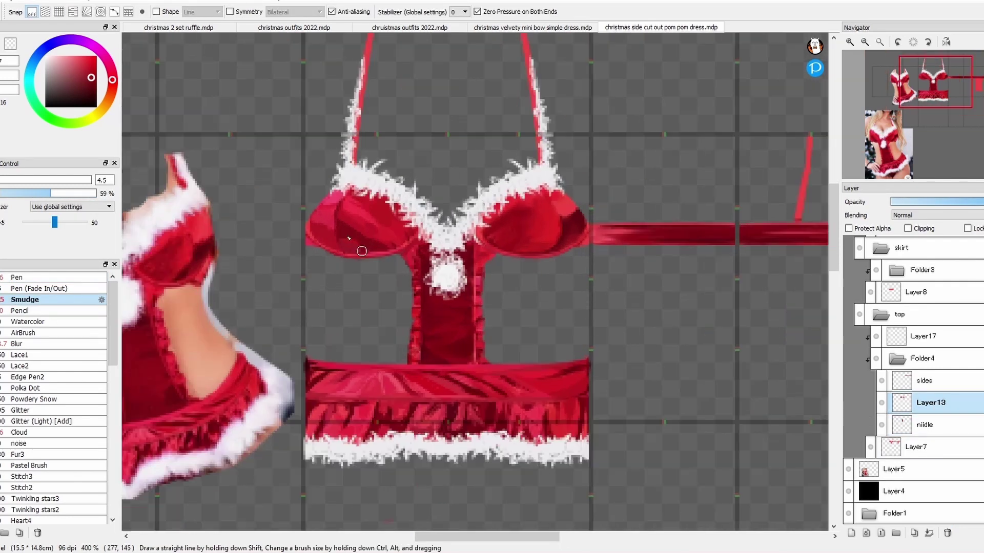
pyautogui.scroll(3, 332, 198)
pyautogui.scroll(-1, 611, 160)
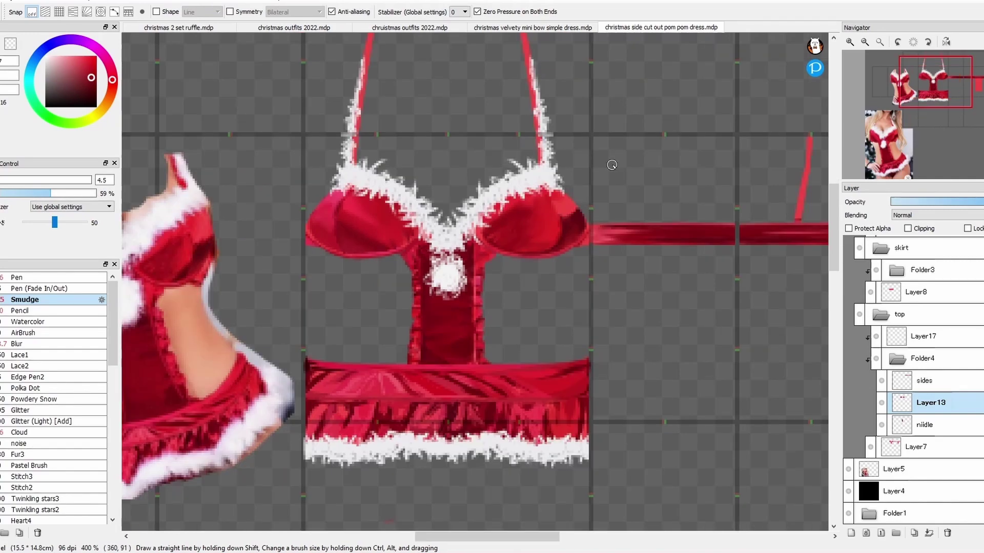
pyautogui.scroll(-2, 610, 160)
pyautogui.scroll(3, 635, 254)
pyautogui.scroll(-1, 610, 273)
# Duplicate the niidle layer and move the copy of the centre panel's shading onto the back panel.
pyautogui.scroll(-2, 610, 273)
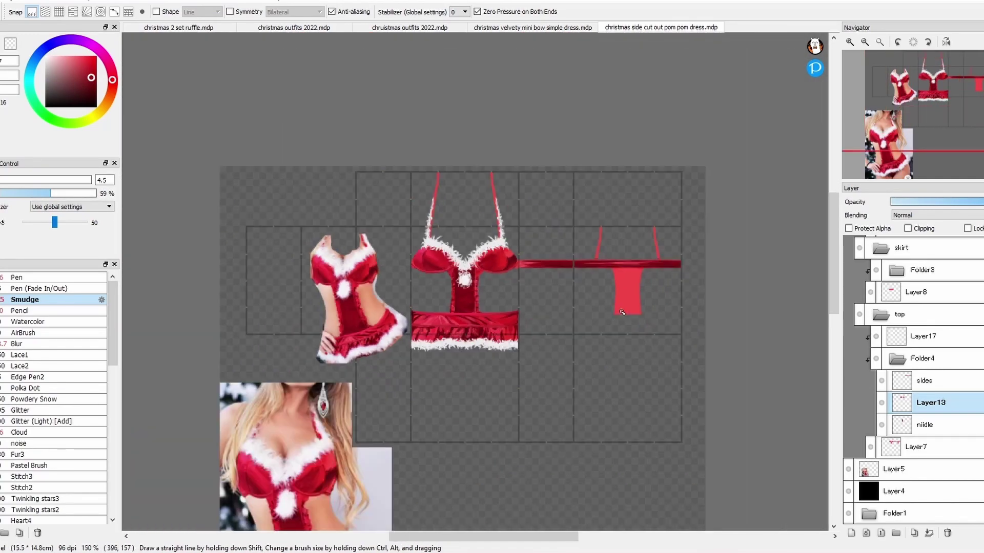
pyautogui.scroll(2, 609, 273)
pyautogui.scroll(-1, 722, 339)
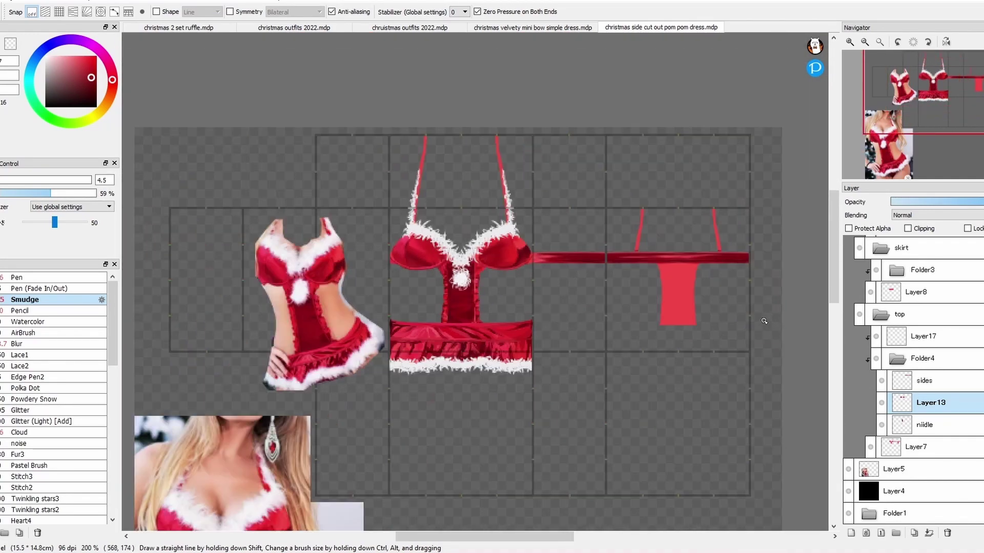
pyautogui.scroll(1, 763, 320)
pyautogui.click(926, 491)
pyautogui.press('v')
pyautogui.moveTo(474, 376); pyautogui.dragTo(790, 376)
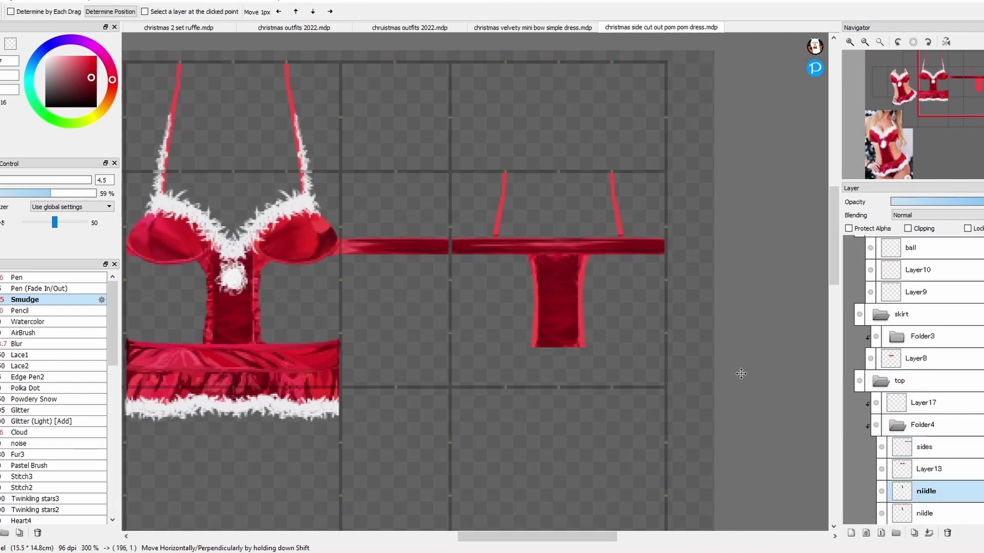
pyautogui.scroll(1, 739, 368)
pyautogui.press('b')
pyautogui.scroll(-2, 564, 278)
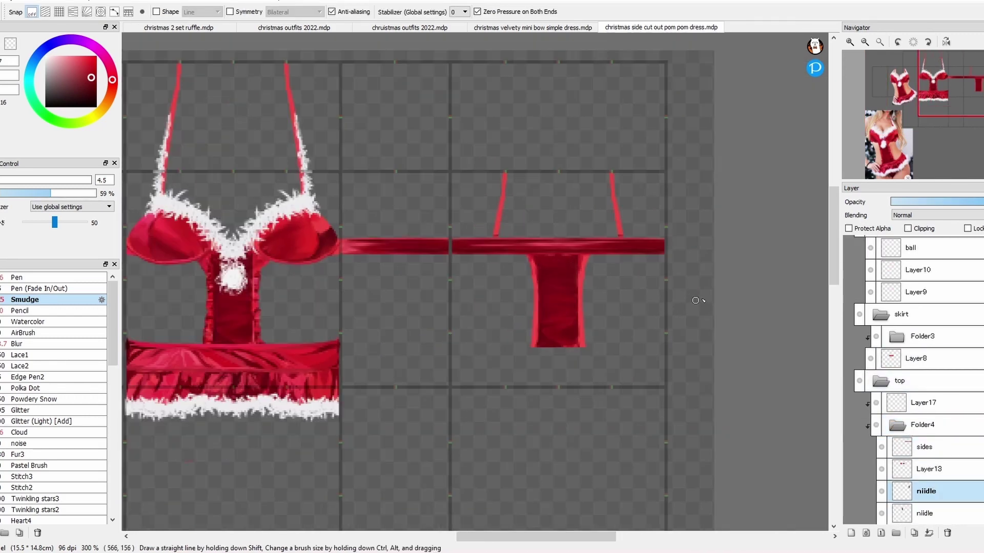
pyautogui.scroll(2, 652, 253)
pyautogui.press('e')
pyautogui.scroll(-2, 652, 252)
# Copy the ruffled centre panel from Layer7, paste it on its own layer and place it over the back panel.
pyautogui.scroll(1, 338, 283)
pyautogui.click(917, 478)
pyautogui.press('m')
pyautogui.moveTo(158, 252)
pyautogui.mouseDown()
pyautogui.moveTo(239, 337)
pyautogui.moveTo(565, 334)
pyautogui.mouseUp()
pyautogui.hotkey('ctrl', 'c')
pyautogui.hotkey('ctrl', 'v')
pyautogui.press('v')
pyautogui.press('b')
pyautogui.scroll(1, 468, 241)
pyautogui.press('b')
pyautogui.scroll(1, 515, 234)
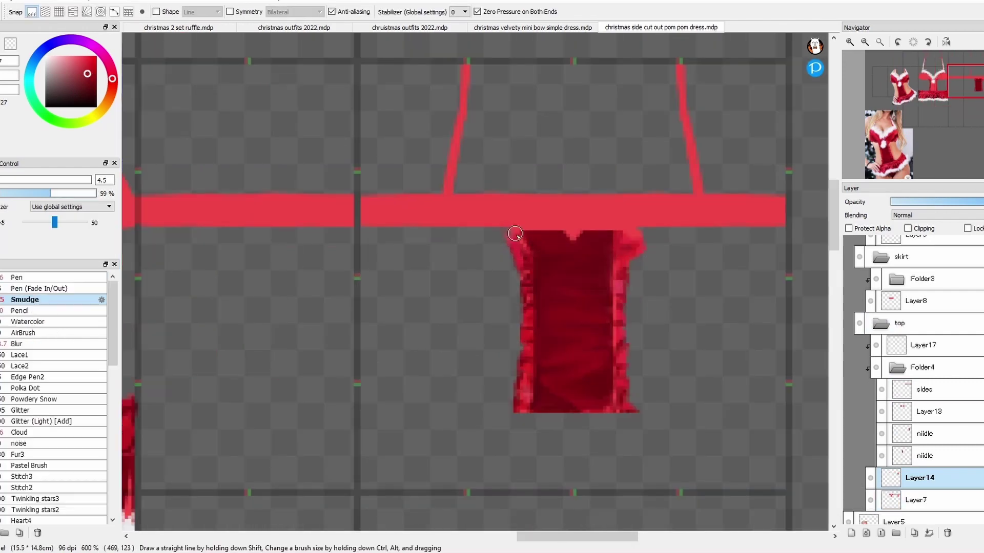
# Merge the pasted ruffled back panel in Layer14 down into Layer7.
pyautogui.scroll(-2, 499, 231)
pyautogui.scroll(2, 500, 231)
pyautogui.scroll(-3, 499, 231)
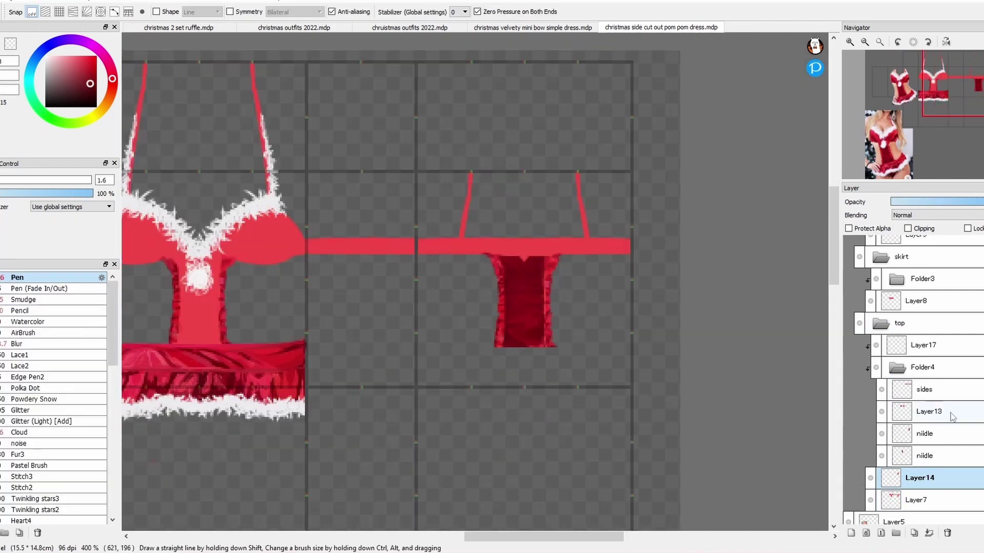
pyautogui.hotkey('ctrl', 'e')
# Place a copy of Layer17's overlay ruffle highlights over the back panel, then merge it into the clipped Layer17.
pyautogui.scroll(-1, 797, 355)
pyautogui.hotkey('ctrl', 'z')
pyautogui.press('v')
pyautogui.scroll(1, 731, 339)
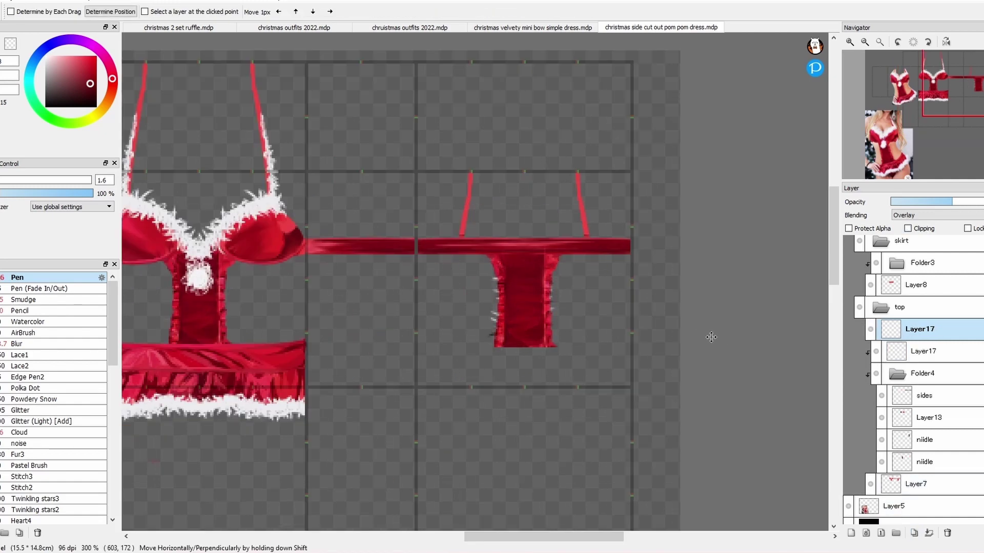
pyautogui.press('e')
pyautogui.hotkey('ctrl', 'e')
pyautogui.press('m')
pyautogui.hscroll(-4, 705, 329)
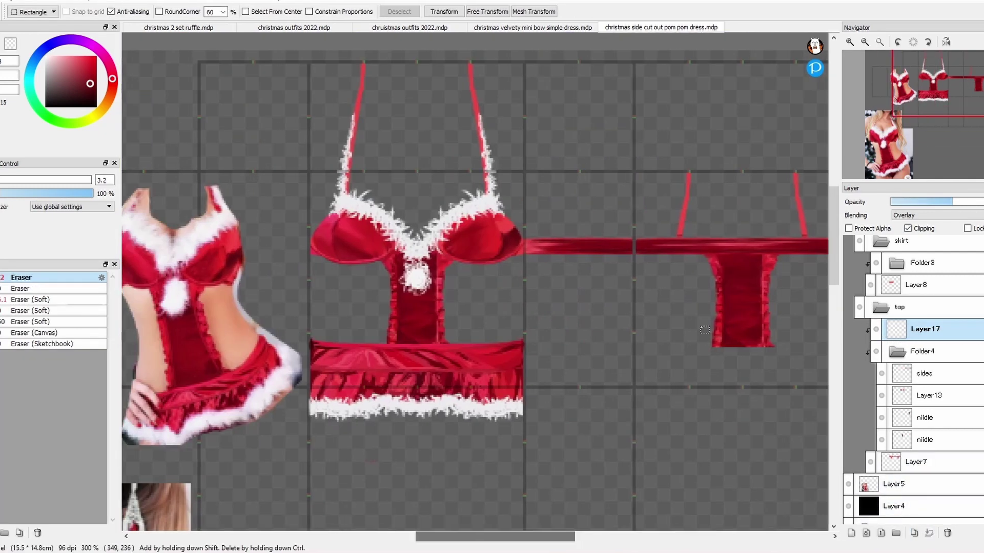
# Blend the skirt band's shading on Layer11 with the 4.5 Smudge brush.
pyautogui.scroll(-2, 705, 330)
pyautogui.scroll(3, 443, 345)
pyautogui.press('b')
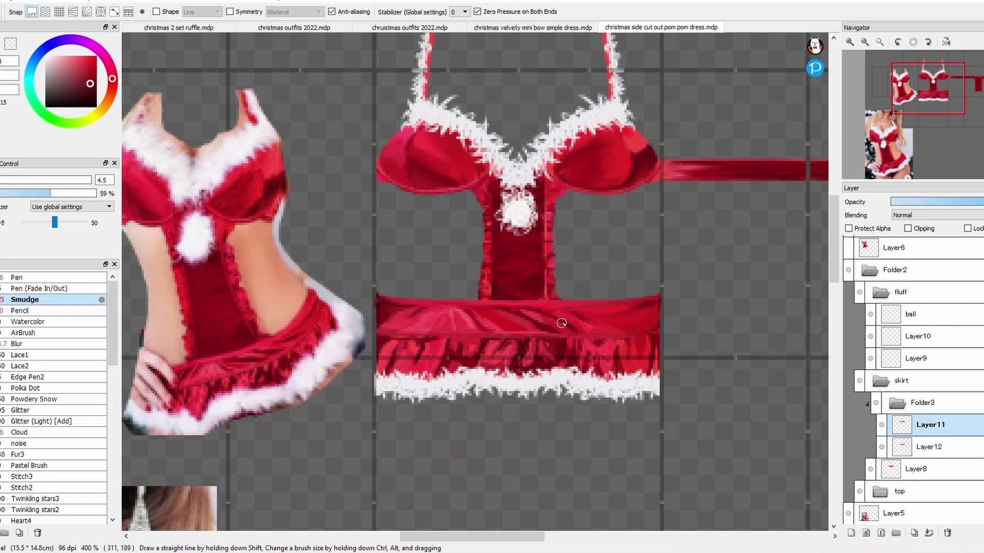
pyautogui.scroll(-3, 438, 317)
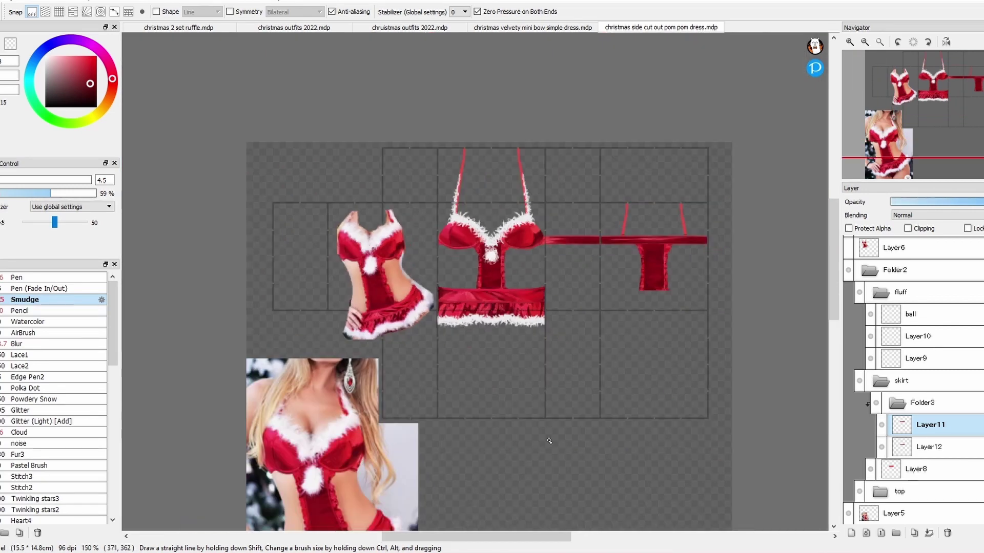
pyautogui.scroll(3, 438, 316)
# Touch up the skirt's shading on Layer11 with the 1.6 Pen, using a red sampled from the skirt.
pyautogui.click(77, 277)
pyautogui.scroll(-3, 427, 328)
pyautogui.scroll(3, 427, 328)
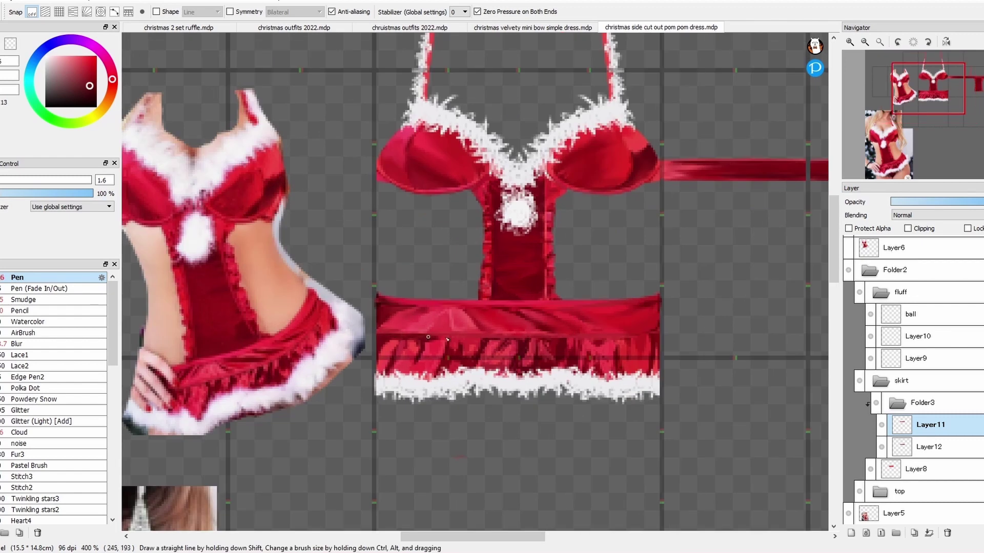
pyautogui.keyDown('alt'); pyautogui.click(635, 349); pyautogui.keyUp('alt')
pyautogui.press('alt')
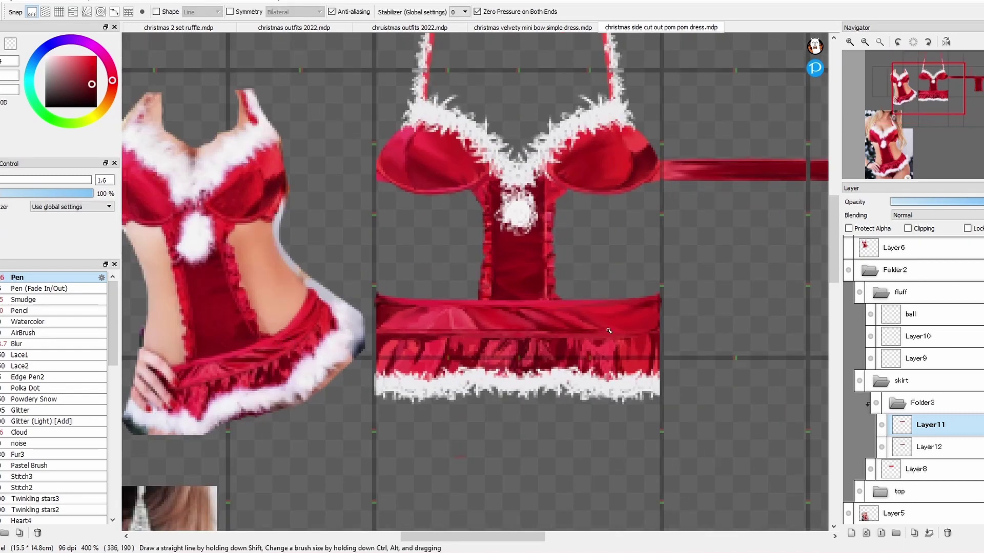
pyautogui.scroll(-2, 614, 318)
pyautogui.scroll(2, 438, 306)
pyautogui.scroll(2, 406, 370)
pyautogui.scroll(-4, 513, 328)
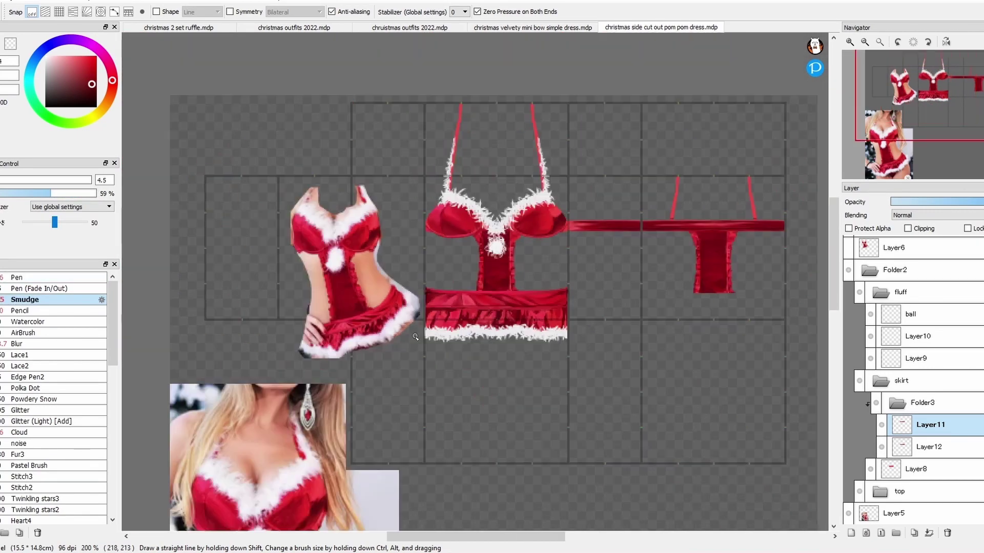
# Refine the skirt band on Layer11 with the Pen and Smudge brushes, and smudge the ruffle shading on Layer12.
pyautogui.scroll(4, 354, 321)
pyautogui.scroll(-4, 354, 321)
pyautogui.scroll(4, 383, 321)
pyautogui.press('b')
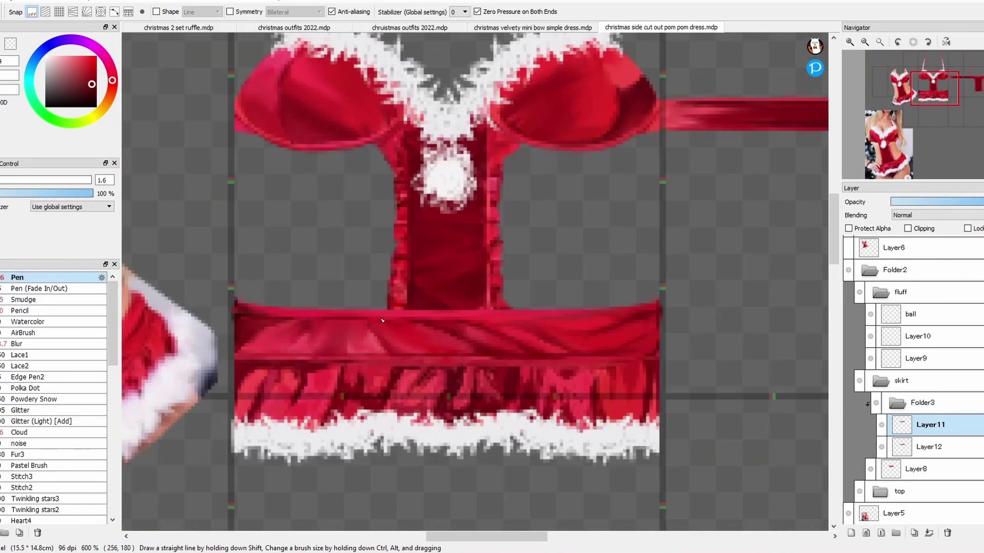
pyautogui.scroll(-4, 572, 323)
pyautogui.scroll(3, 365, 347)
pyautogui.press('s')
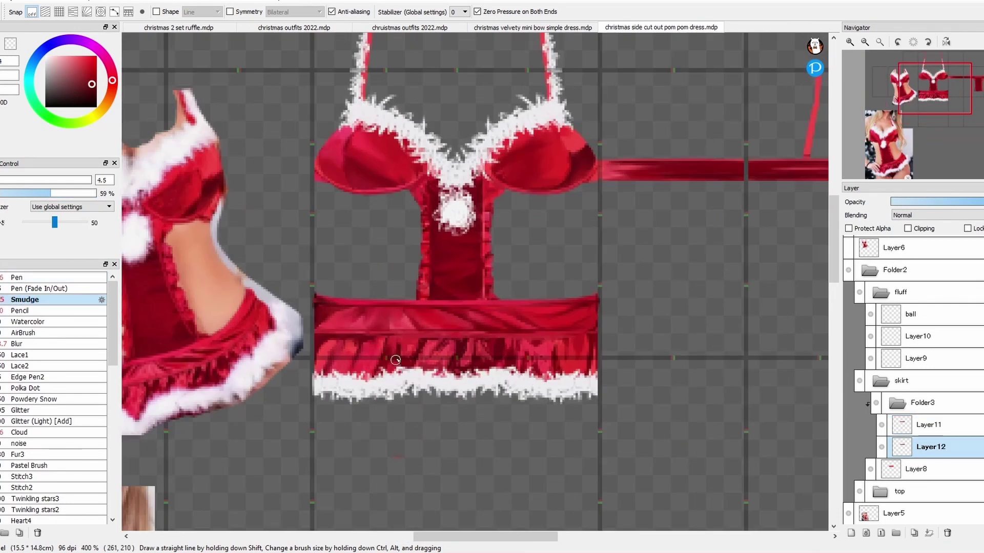
pyautogui.scroll(-4, 557, 350)
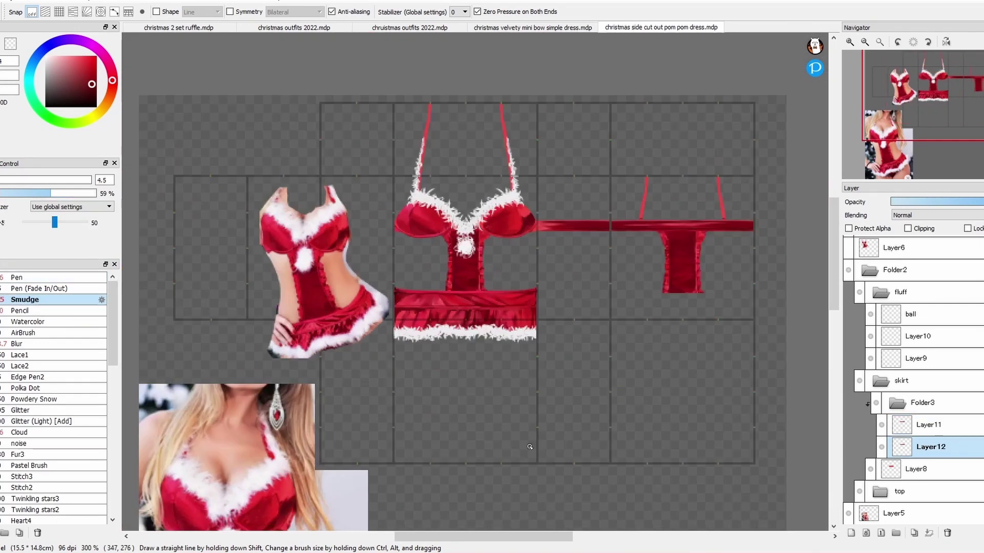
# Copy the right part of the shaded front skirt, paste it on its own layer and move it onto the adjoining side panel.
pyautogui.click(897, 402)
pyautogui.scroll(3, 590, 328)
pyautogui.press('m')
pyautogui.moveTo(513, 272); pyautogui.dragTo(567, 404)
pyautogui.hotkey('ctrl', 'c')
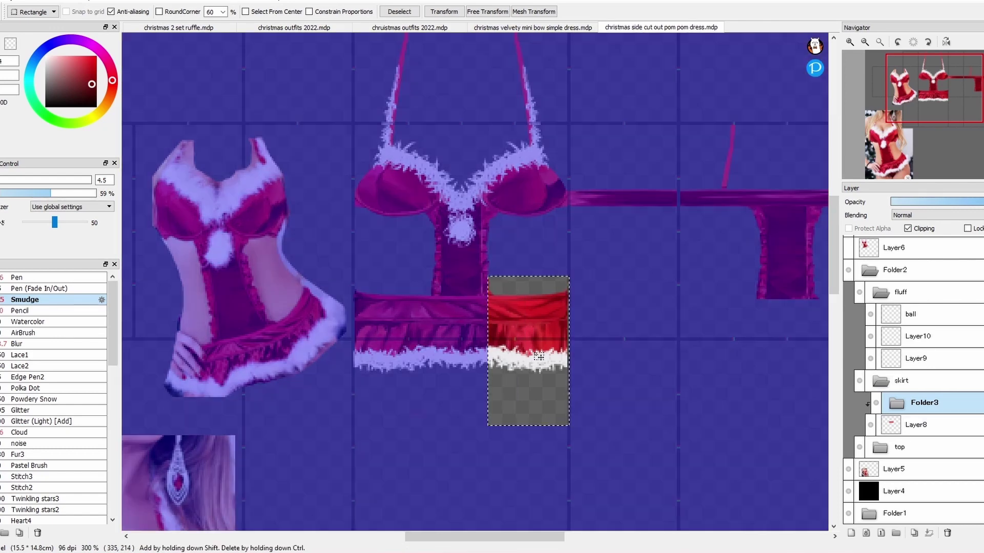
pyautogui.hotkey('ctrl', 'v')
pyautogui.press('v')
pyautogui.moveTo(605, 325); pyautogui.dragTo(660, 325)
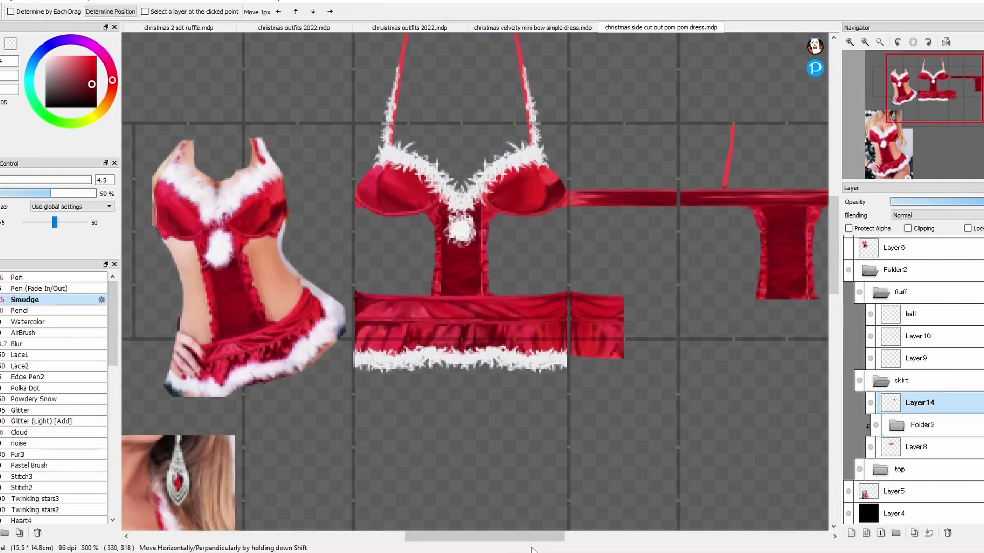
# Fill the rest of the adjoining side panel and the whole back panel with skirt copies combined in Layer15.
pyautogui.moveTo(531, 550); pyautogui.dragTo(559, 550)
pyautogui.hotkey('ctrl', 'v')
pyautogui.hotkey('ctrl', 'v')
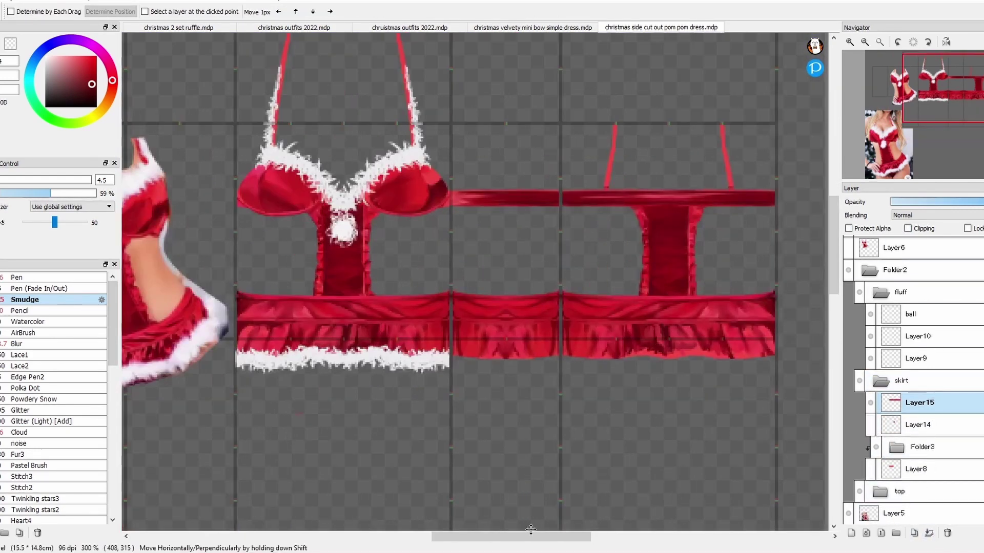
# Paste another skirt section onto the outer side panel beside the front, merge it into Layer15 and hide the cut-out reference.
pyautogui.click(850, 42)
pyautogui.hotkey('ctrl', 'v')
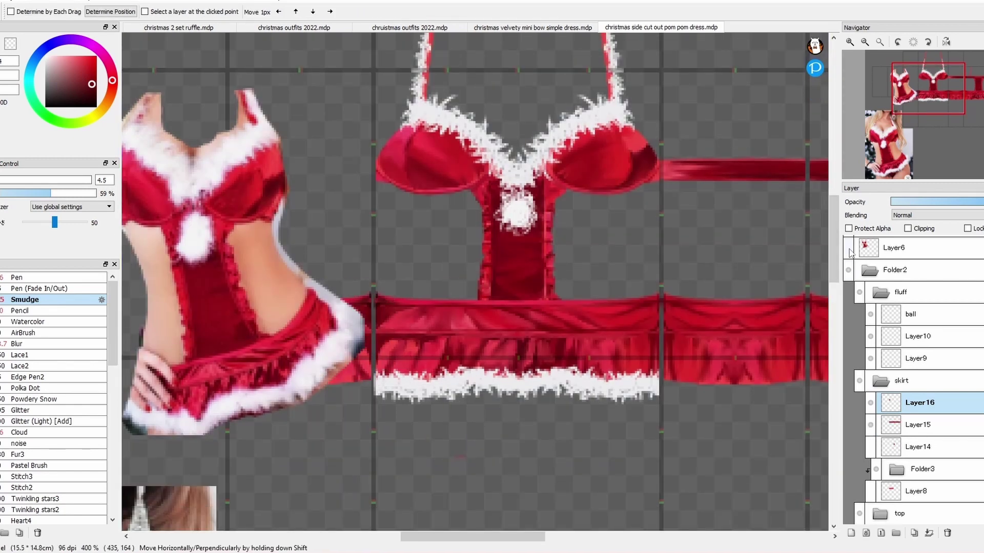
pyautogui.click(849, 250)
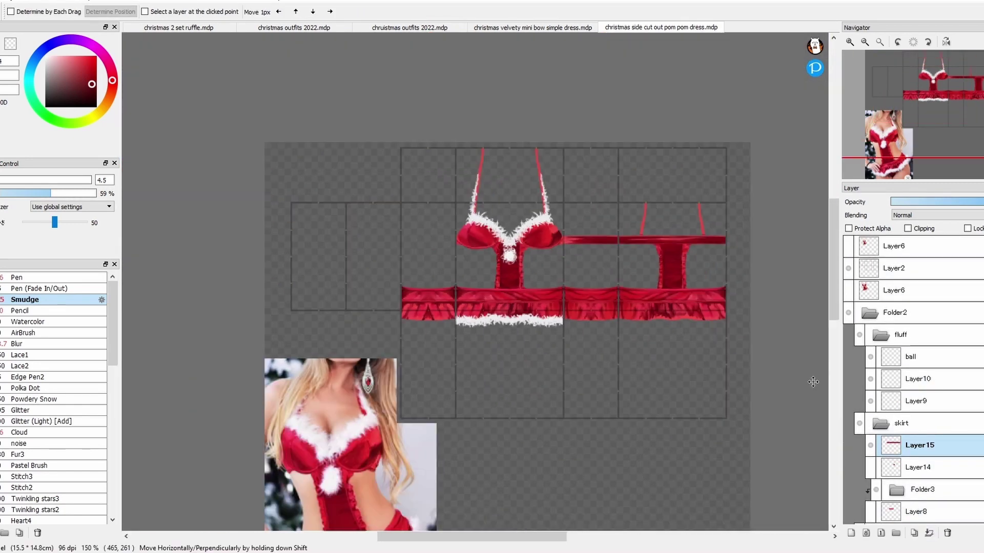
# Add a copy of the shaded chest band to the outer side panel in the top folder, keeping the cut-out reference hidden.
pyautogui.click(881, 426)
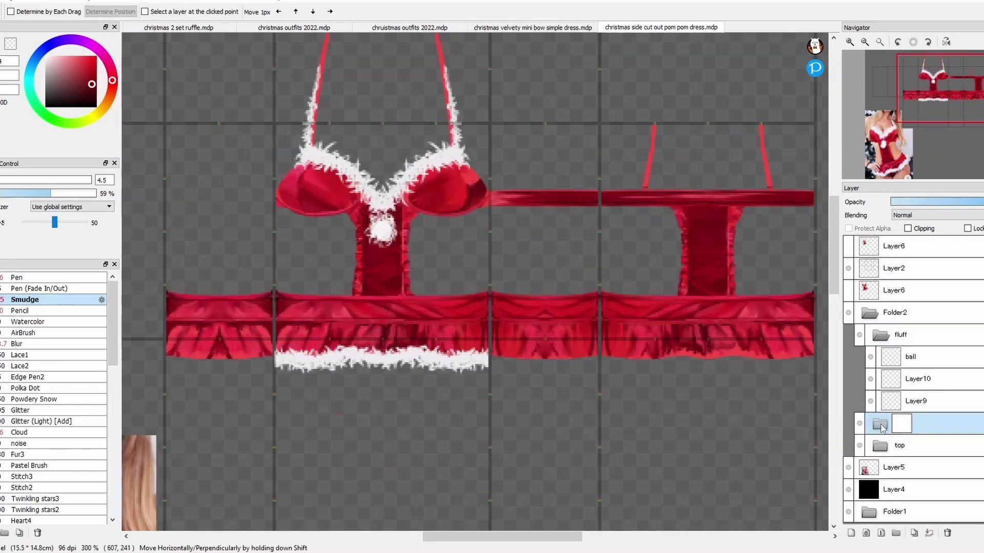
pyautogui.click(880, 445)
pyautogui.hotkey('ctrl', 'v')
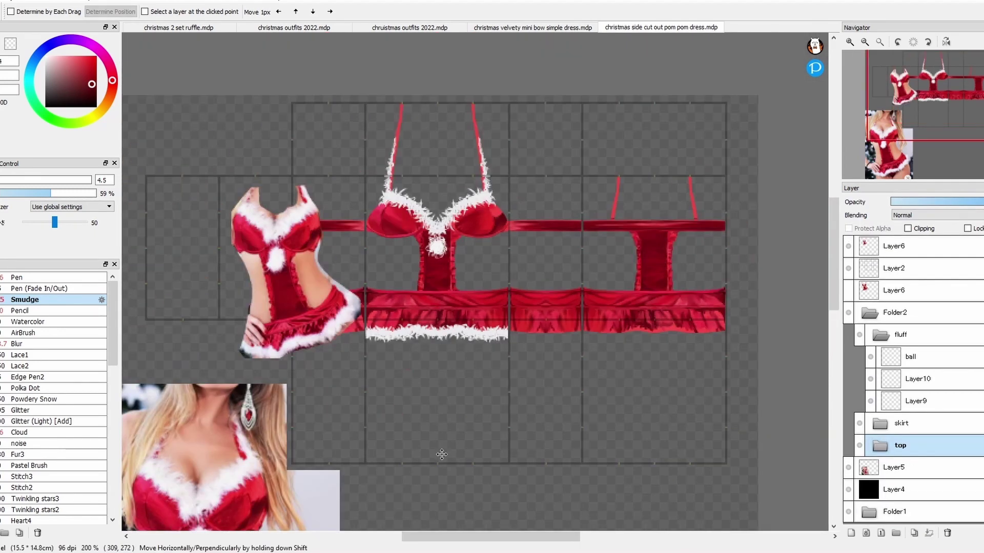
pyautogui.click(848, 246)
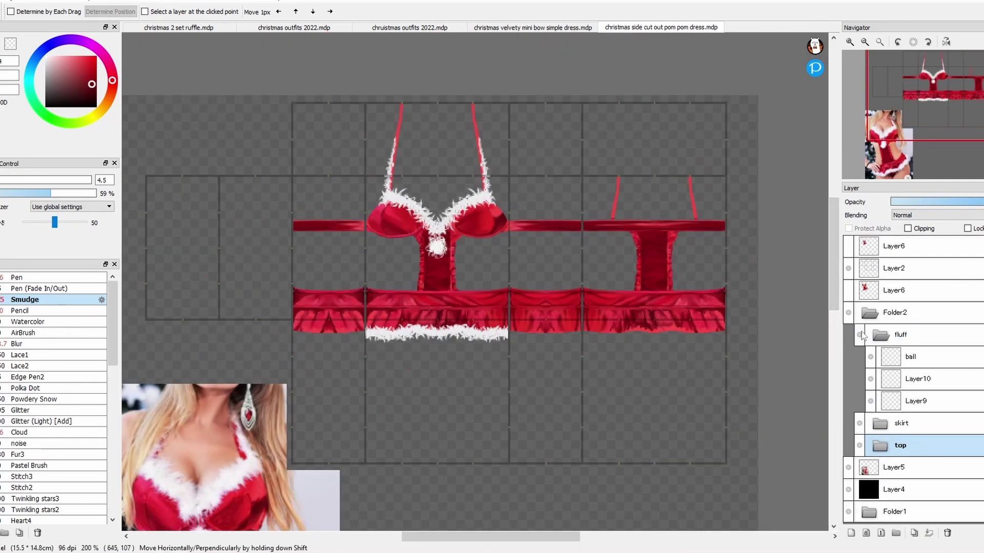
# Copy the hem fur from Layer10 along the side and back skirt panels, naming the fur layers "top" and "bottom".
pyautogui.hotkey('ctrl', '+')
pyautogui.click(917, 380)
pyautogui.hotkey('ctrl', '+')
pyautogui.press('m')
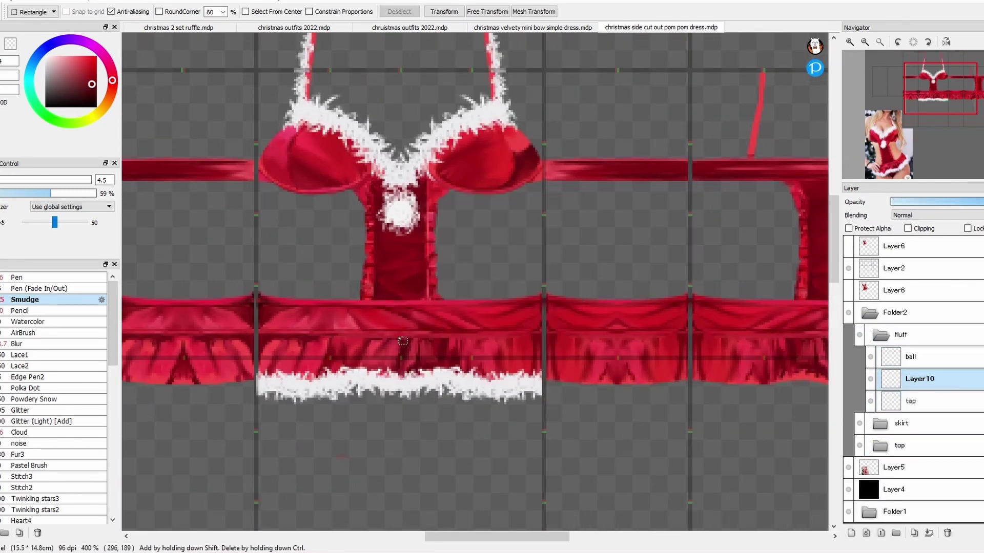
pyautogui.moveTo(402, 341); pyautogui.dragTo(545, 439)
pyautogui.hotkey('ctrl', 'c')
pyautogui.hotkey('ctrl', 'v')
pyautogui.moveTo(721, 434); pyautogui.dragTo(793, 434)
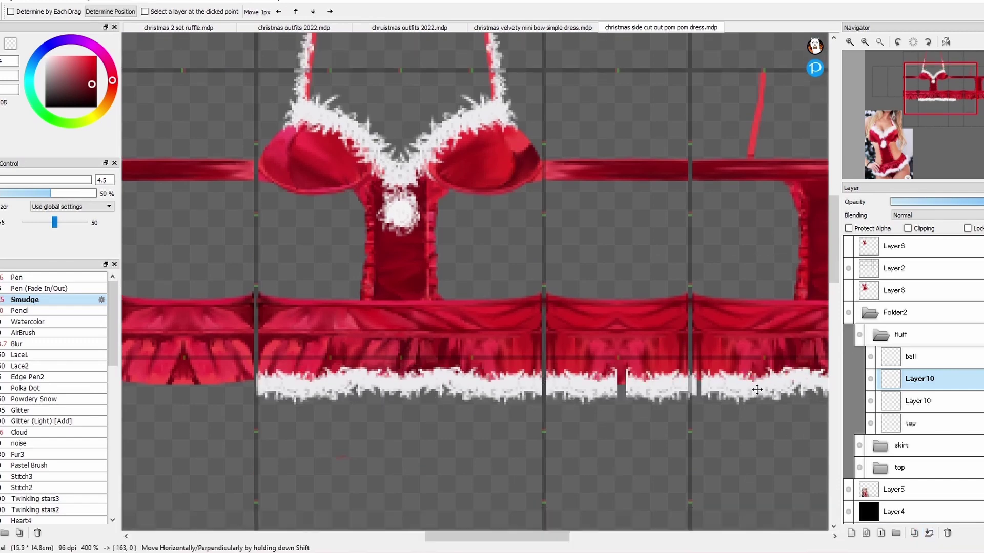
pyautogui.press('e')
pyautogui.hscroll(-2, 558, 352)
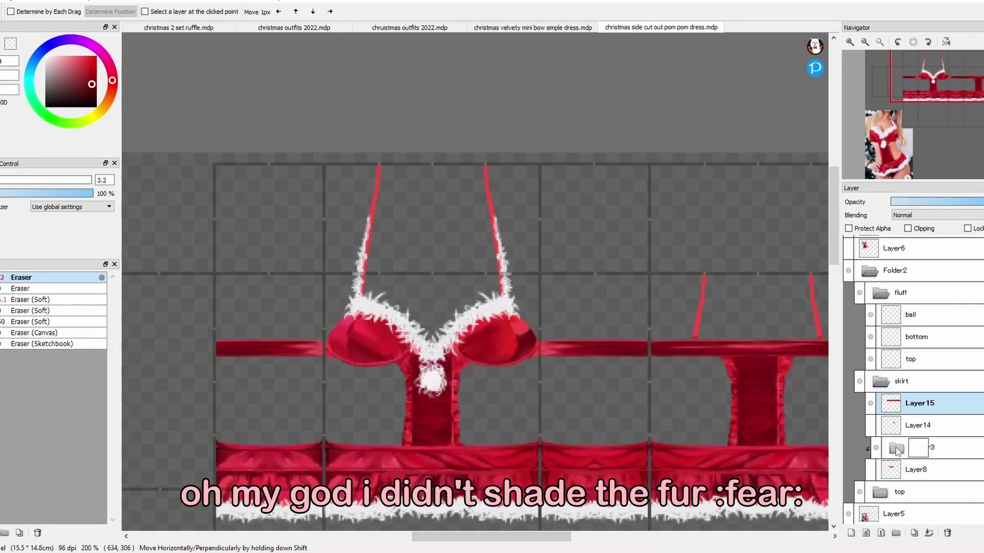
# Combine the top in Layer16, hide Layer7, and shade the front straps and back strap ends on a clipped layer with the 1.6 Pen.
pyautogui.scroll(-2, 912, 380)
pyautogui.doubleClick(893, 447)
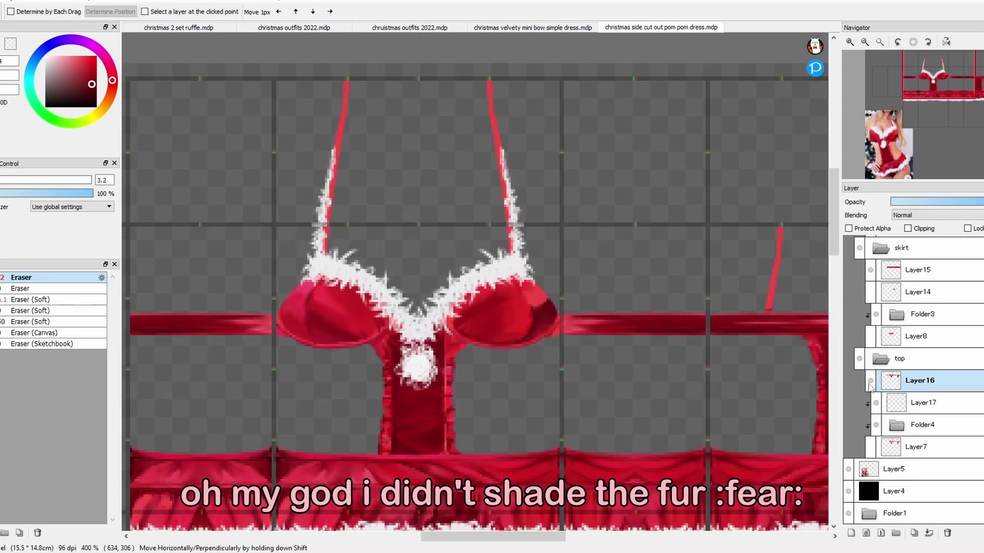
pyautogui.scroll(2, 387, 159)
pyautogui.hscroll(5, 510, 148)
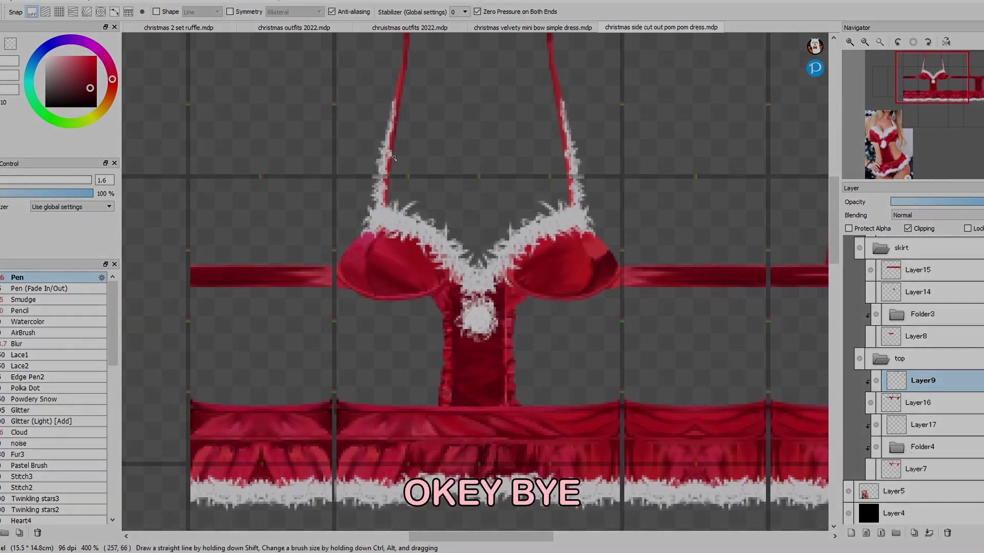
pyautogui.scroll(1, 565, 277)
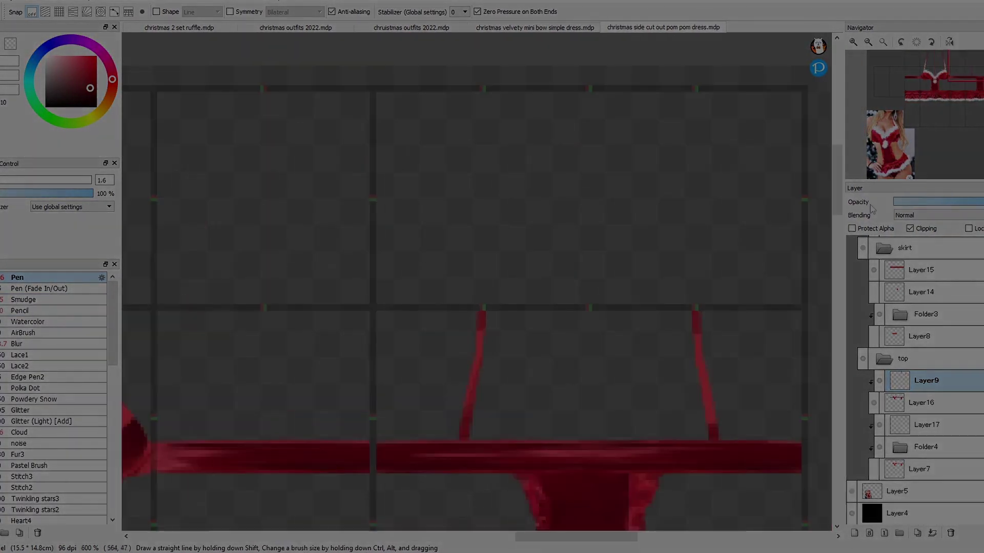